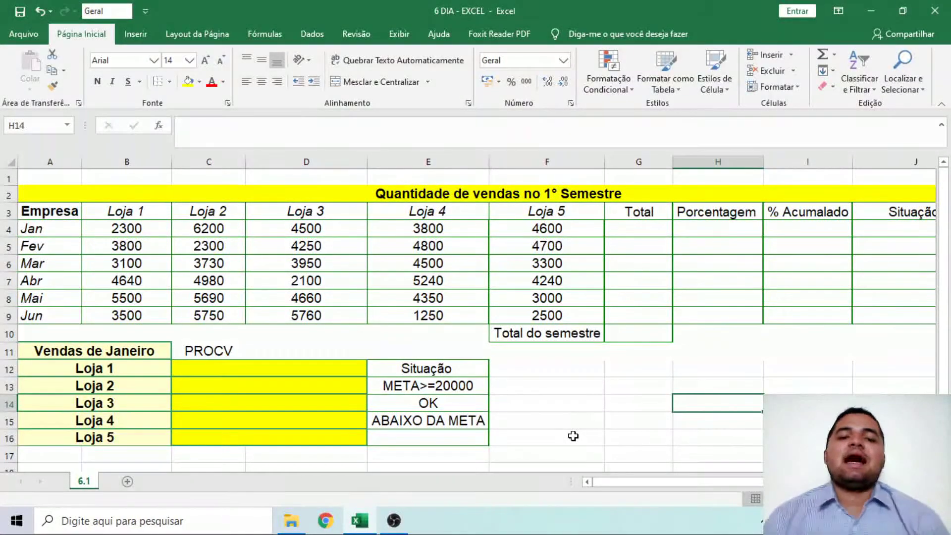
scroll(570, 443, "down", 2)
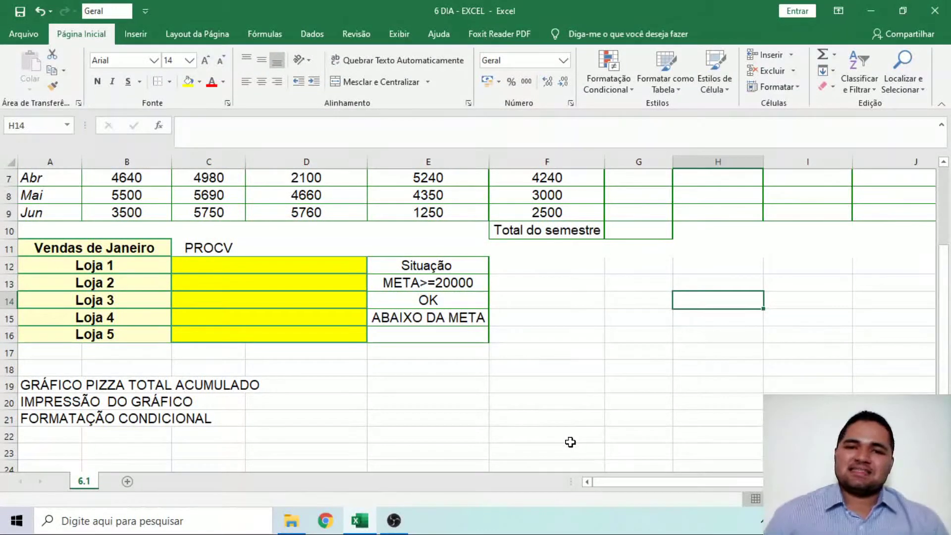
scroll(570, 441, "up", 2)
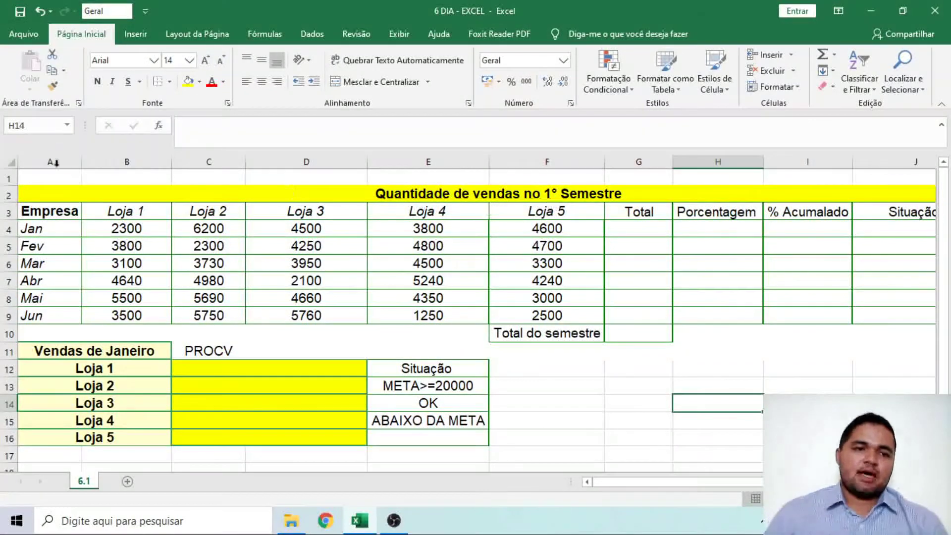
left_click(101, 212)
left_click(205, 212)
left_click(283, 212)
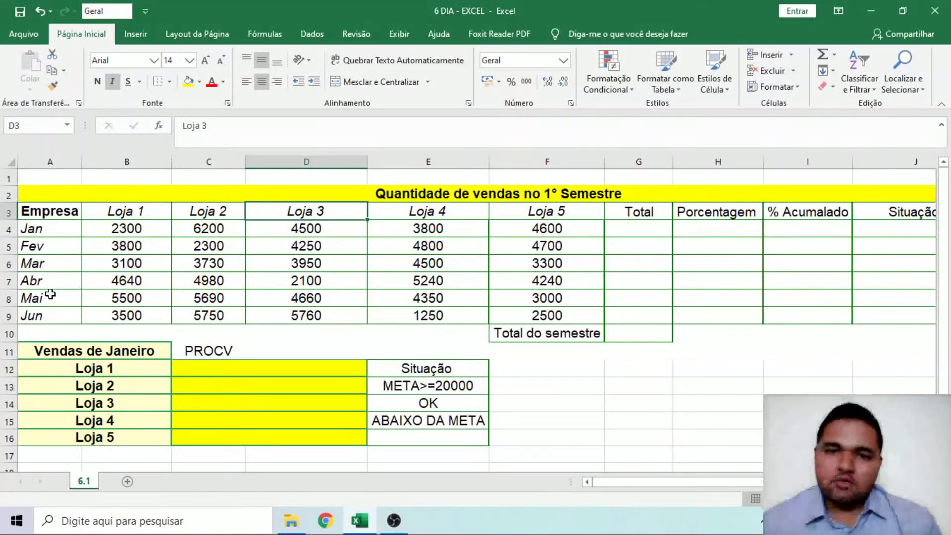
left_click(638, 162)
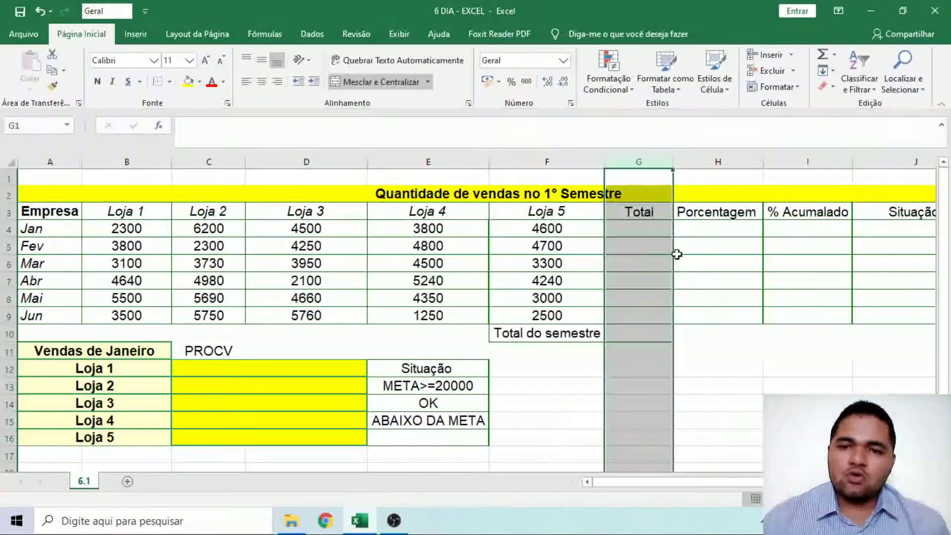
- Enter a SOMA formula in G4 that adds January's sales for the five stores, B4:F4
left_click(627, 231)
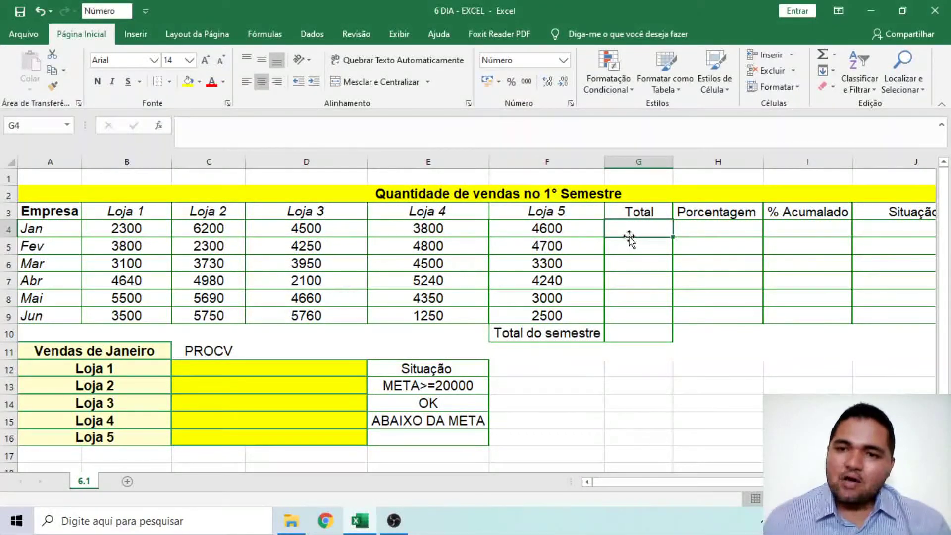
type("=")
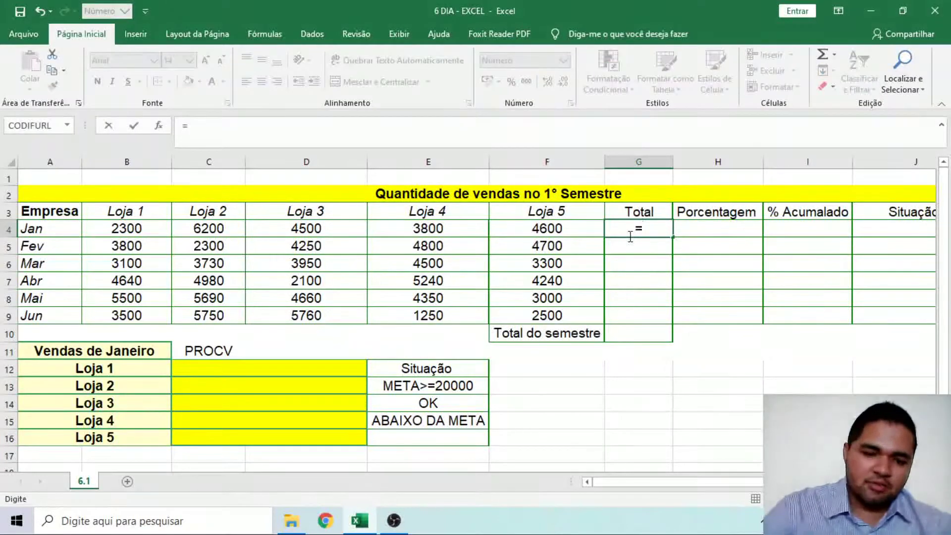
type("SOMA")
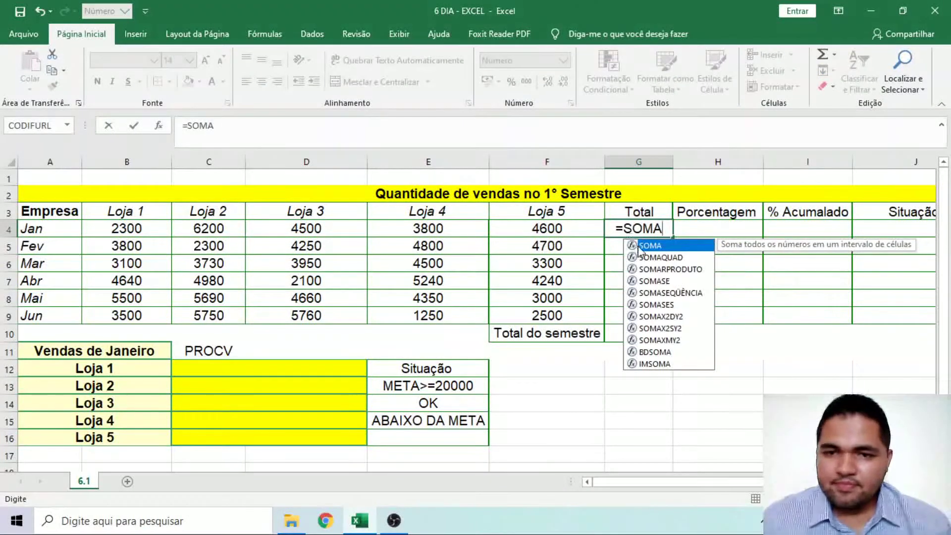
type("(")
left_click(144, 229)
left_click_drag(206, 240, 541, 233)
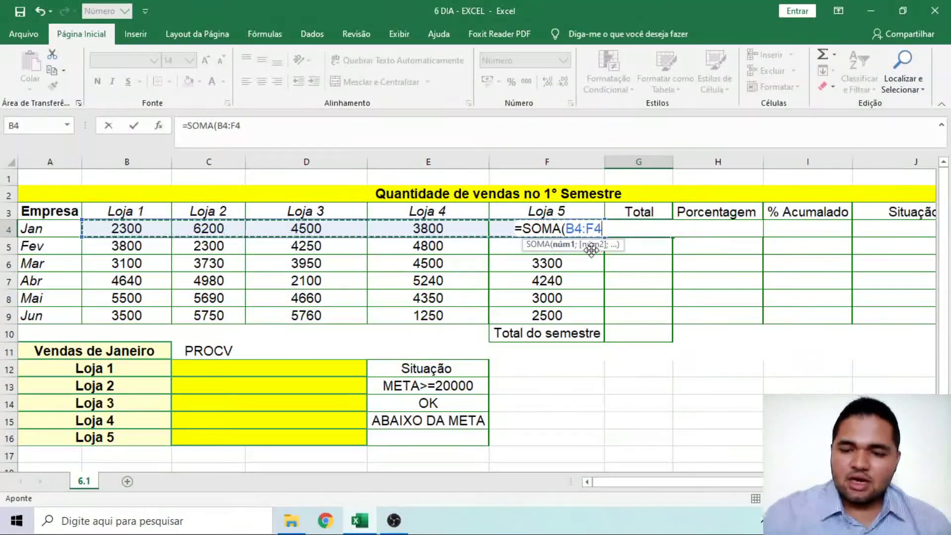
key("Return")
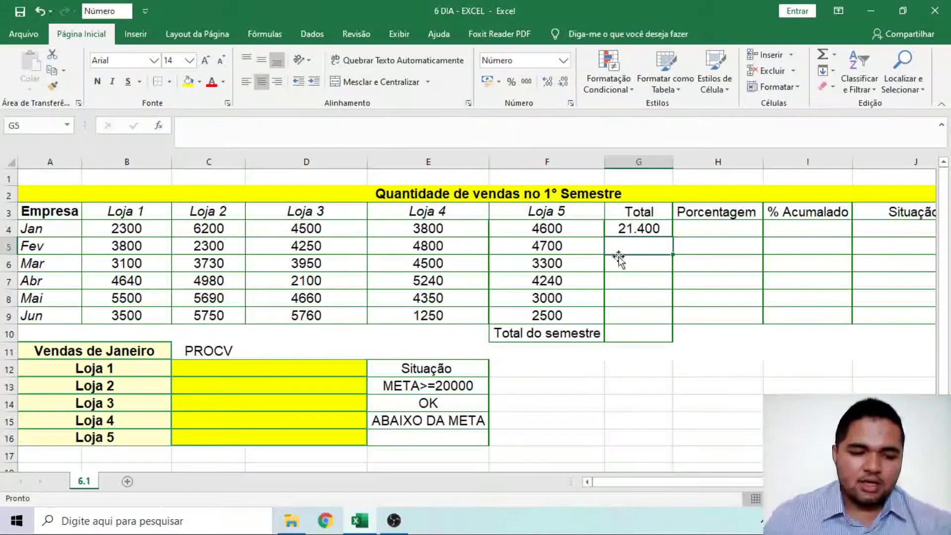
- Total February's sales B5:F5 in G5 with AutoSum and compare its formula with January's
key("alt+equal")
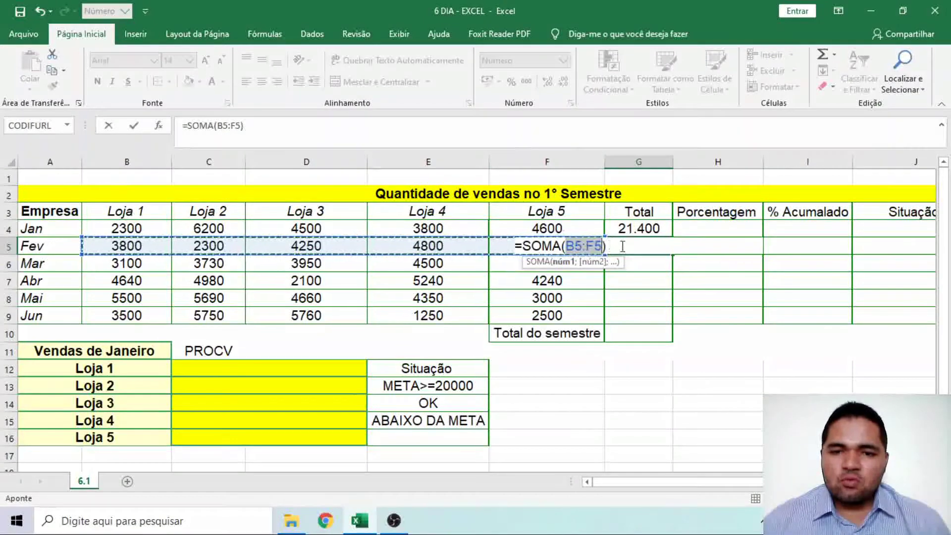
key("Return")
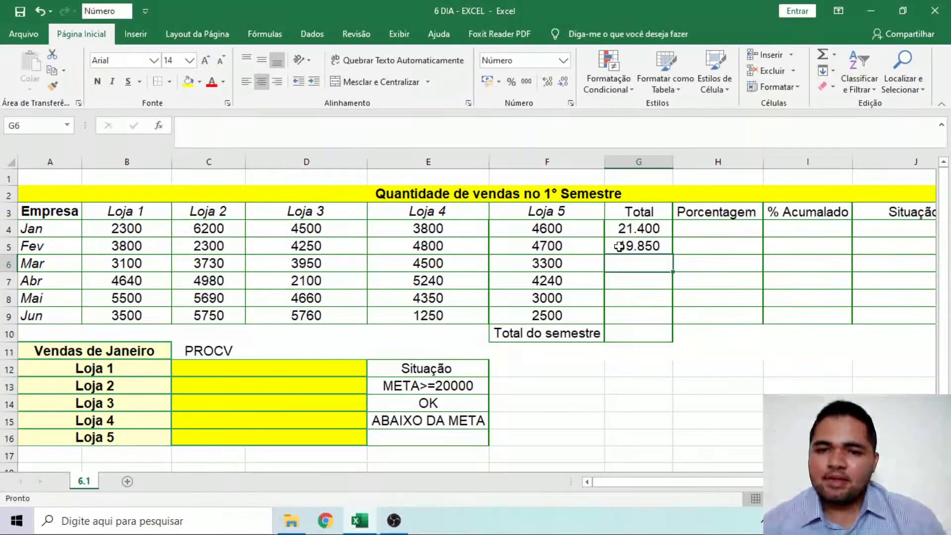
left_click(619, 247)
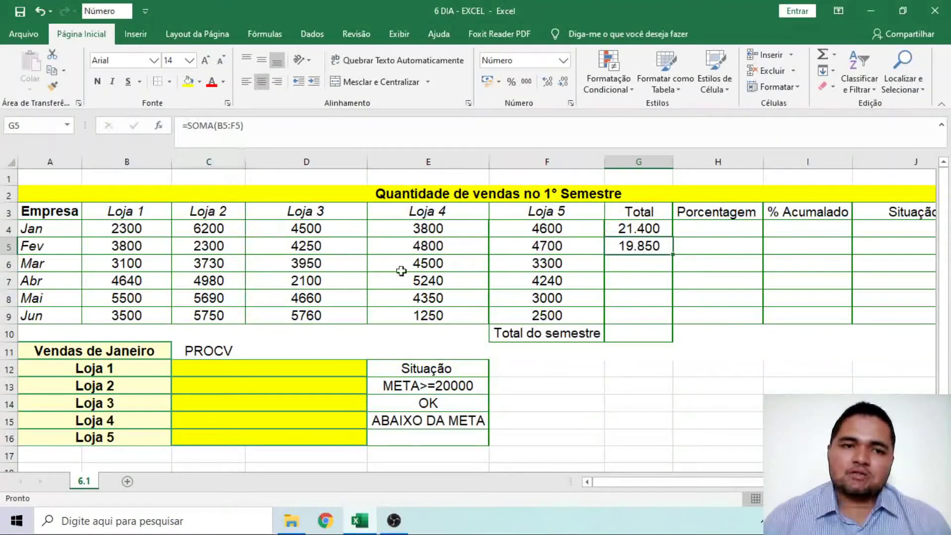
left_click(617, 232)
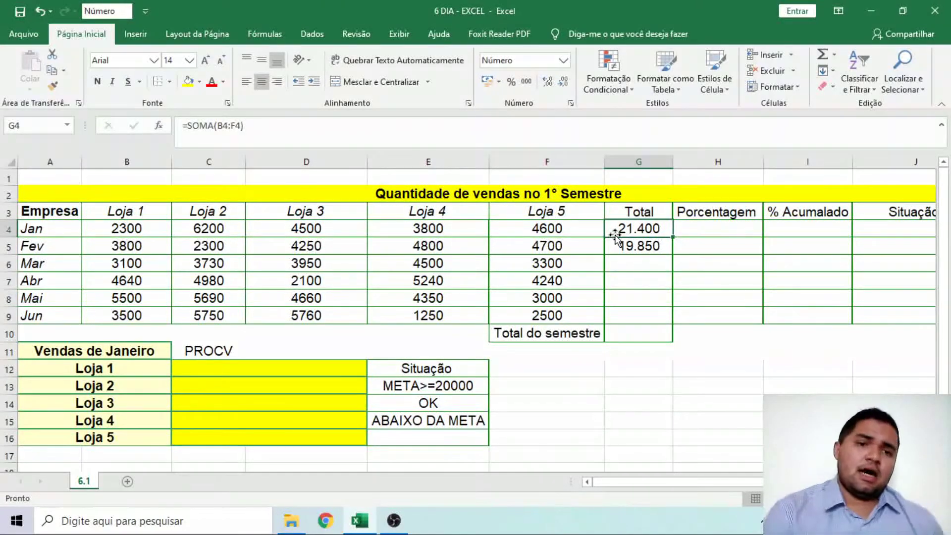
left_click(627, 246)
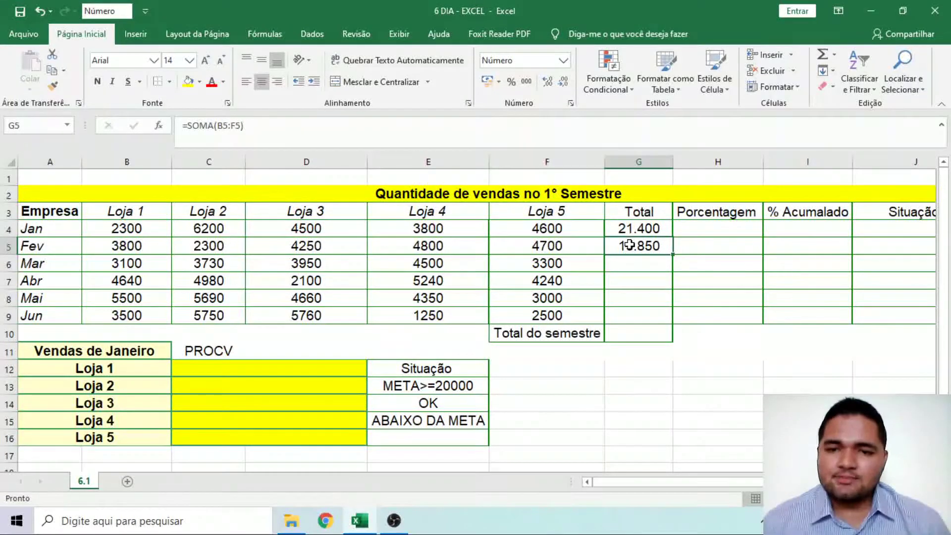
left_click(629, 263)
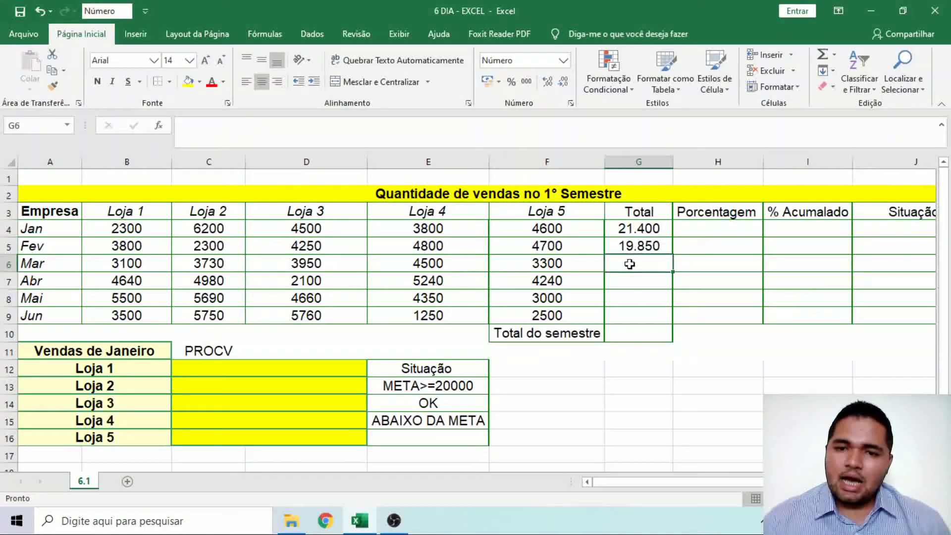
left_click(824, 56)
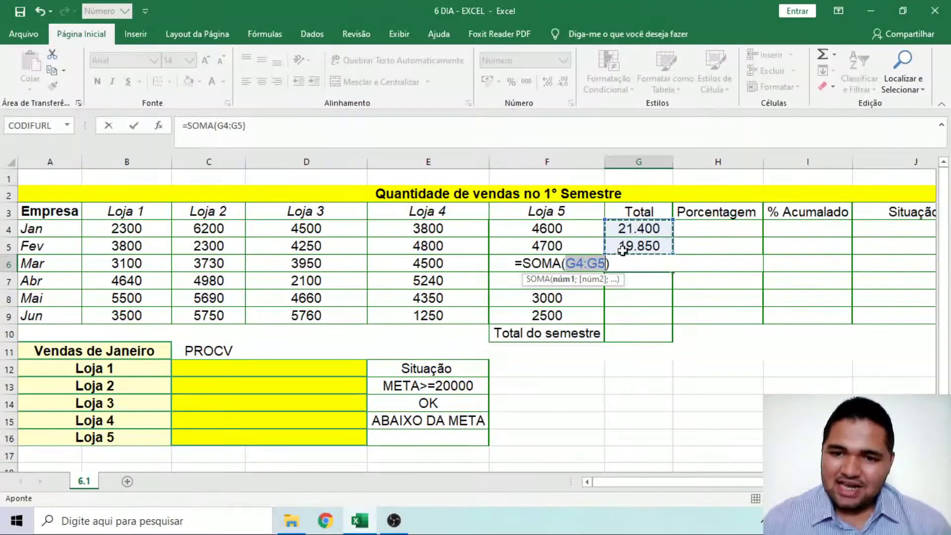
key("Escape")
- Sum March's sales B6:F6 into G6 with AutoSum and fill the formula down through June in G9
left_click_drag(149, 266, 565, 267)
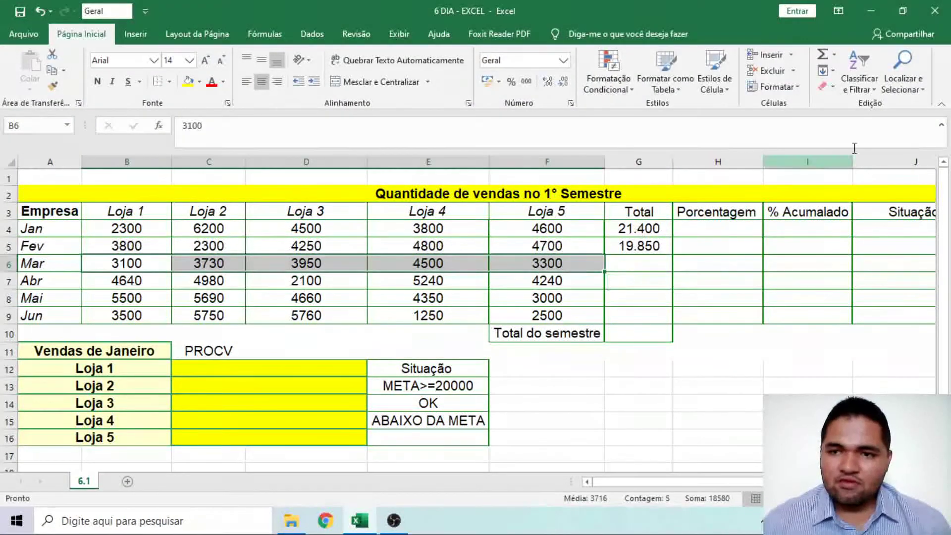
left_click(823, 54)
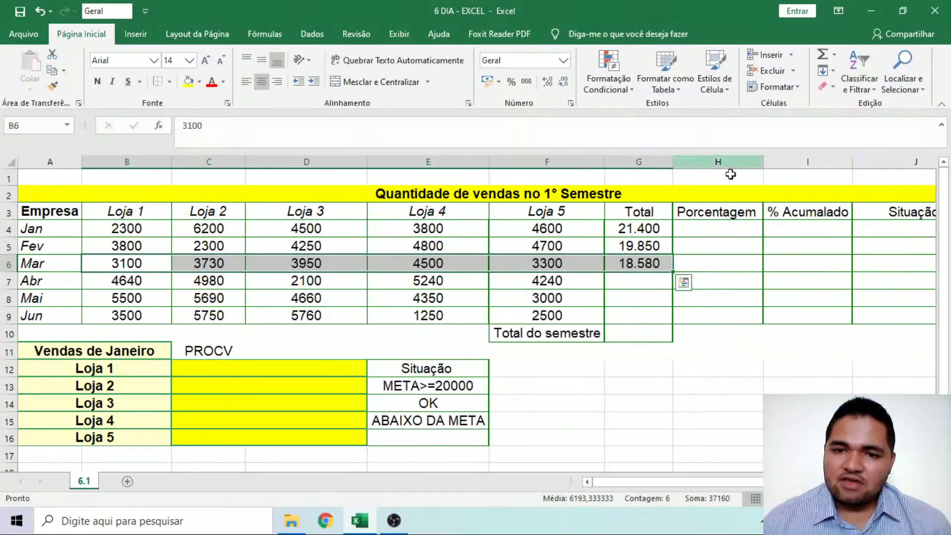
left_click(654, 287)
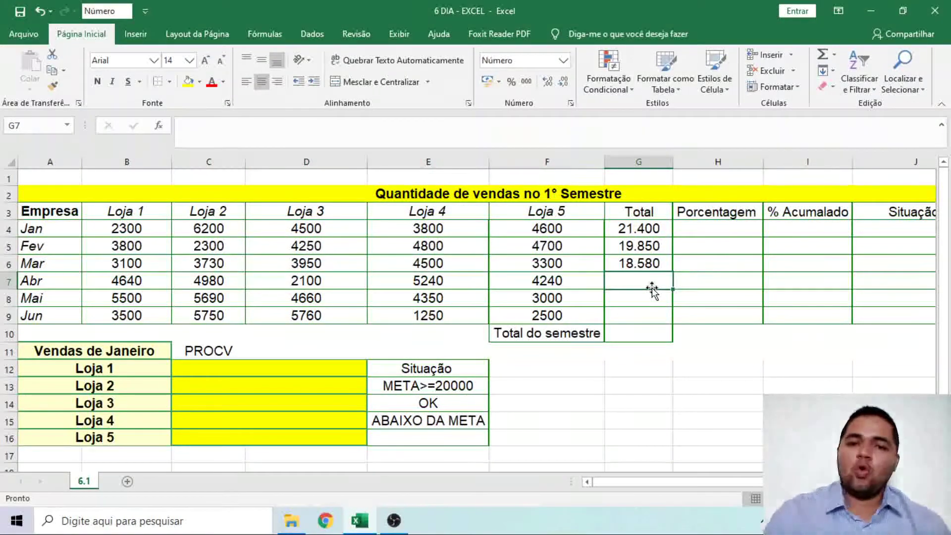
left_click(653, 263)
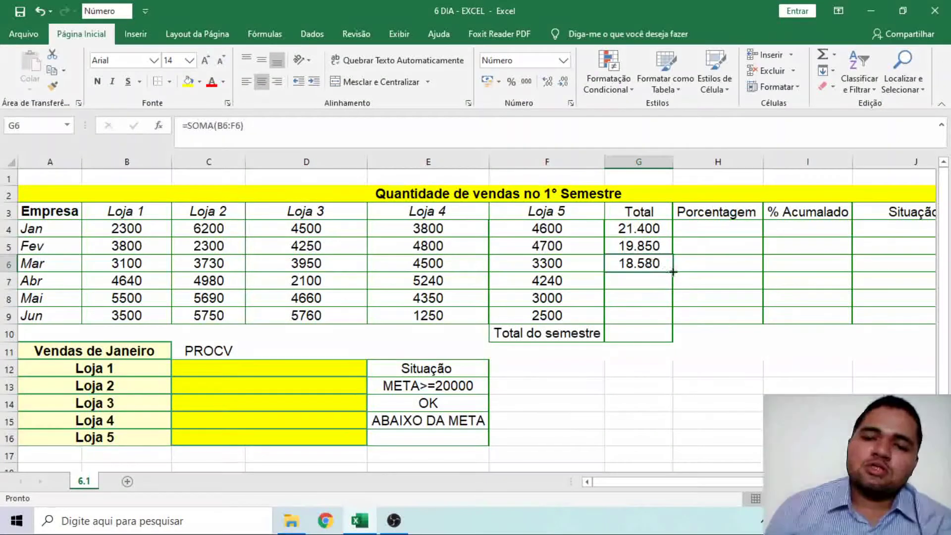
left_click_drag(673, 272, 669, 316)
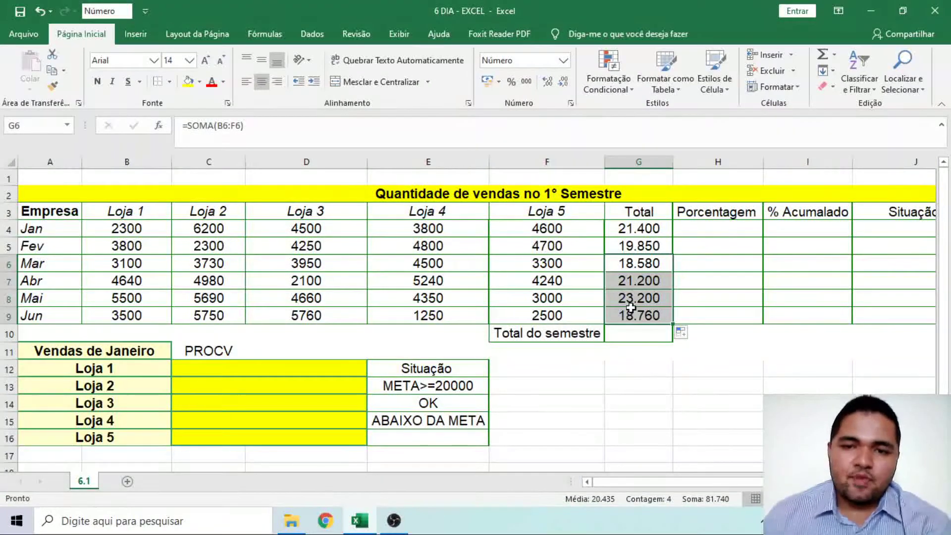
- Format the store sales in B4:F9 as Número with no decimal places
left_click(146, 231)
left_click_drag(146, 230, 550, 317)
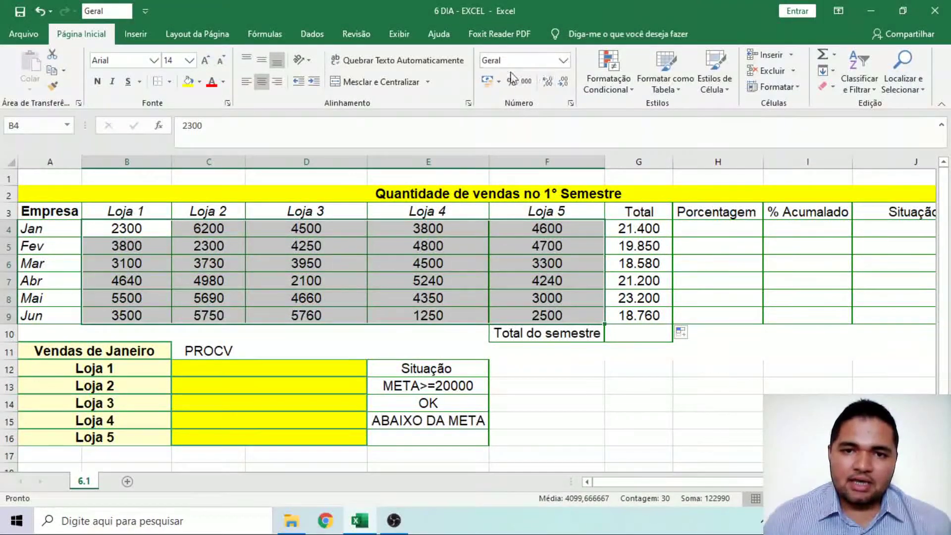
left_click(561, 62)
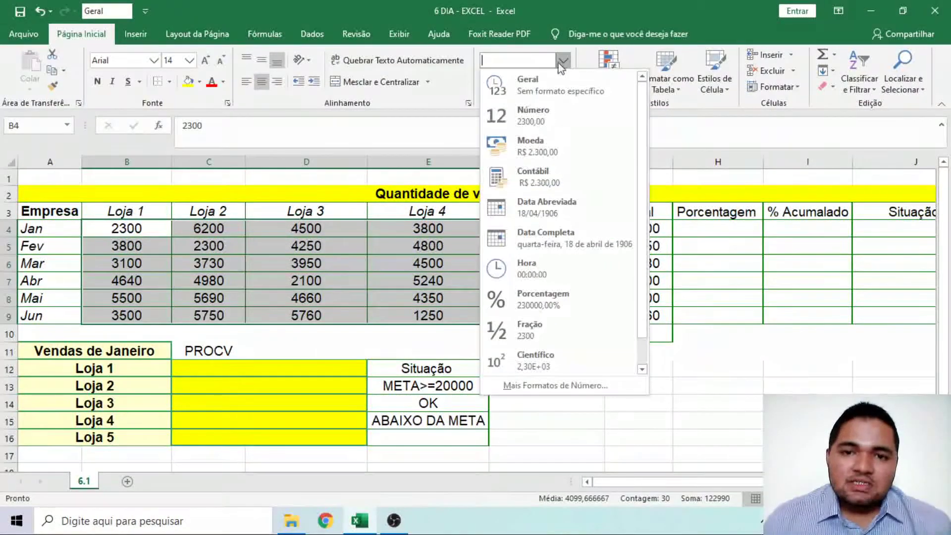
left_click(533, 115)
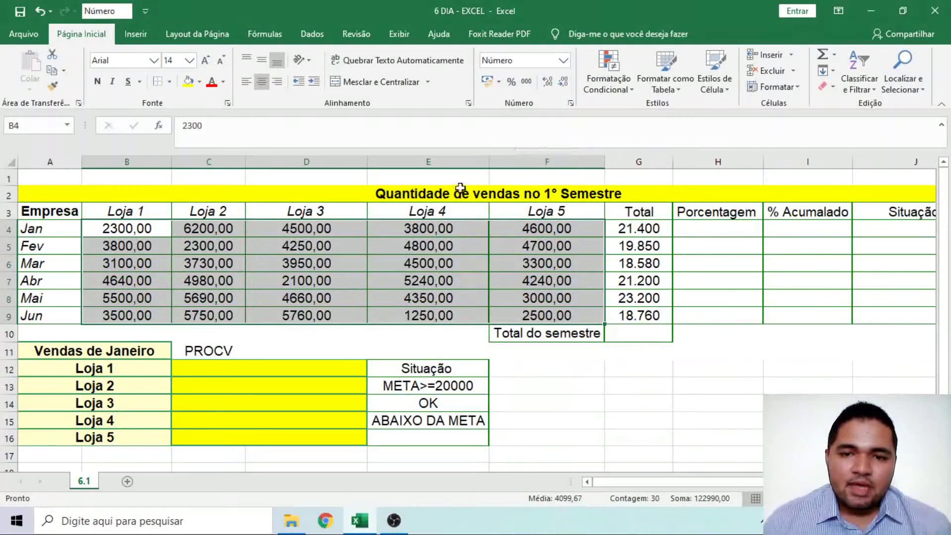
left_click(564, 87)
left_click(565, 88)
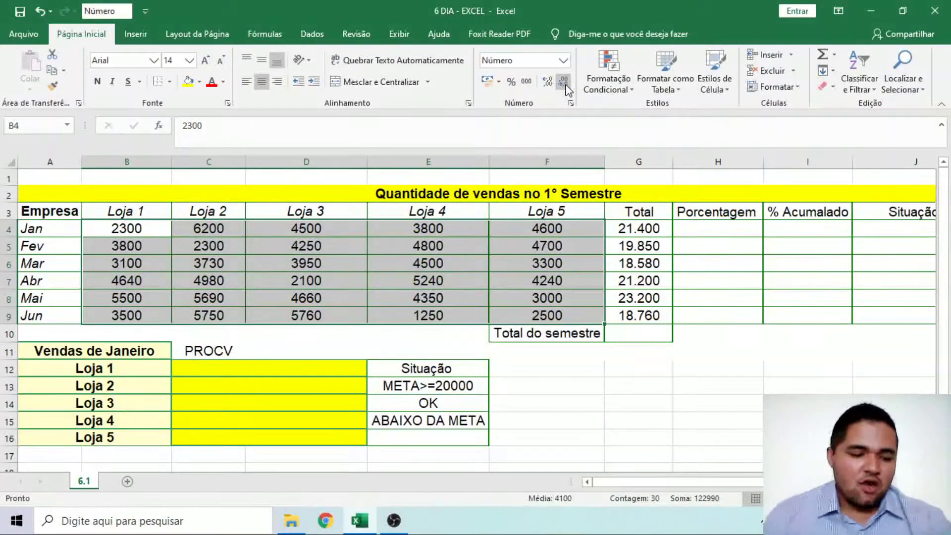
- Apply the 1000 separator to the store sales in B4:F9, keeping 0 decimal places
left_click(571, 103)
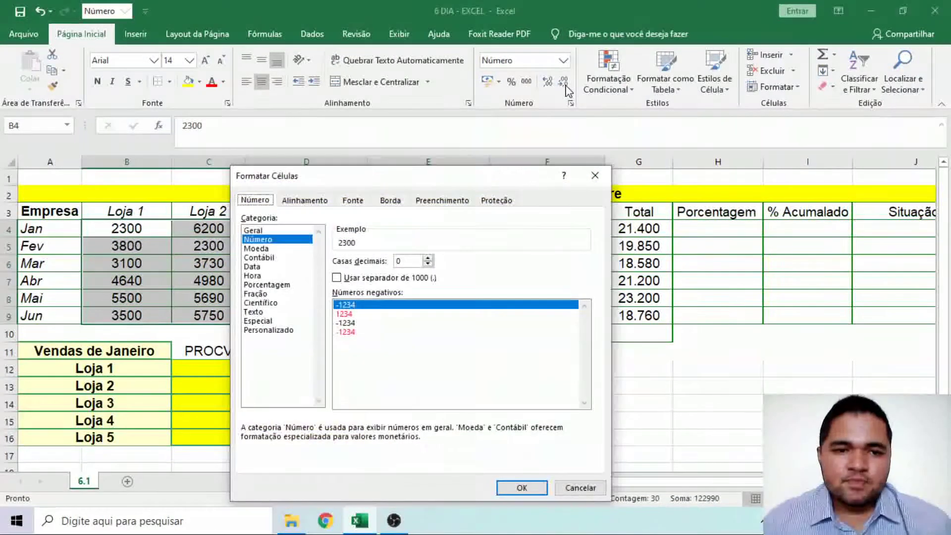
left_click_drag(398, 190, 357, 98)
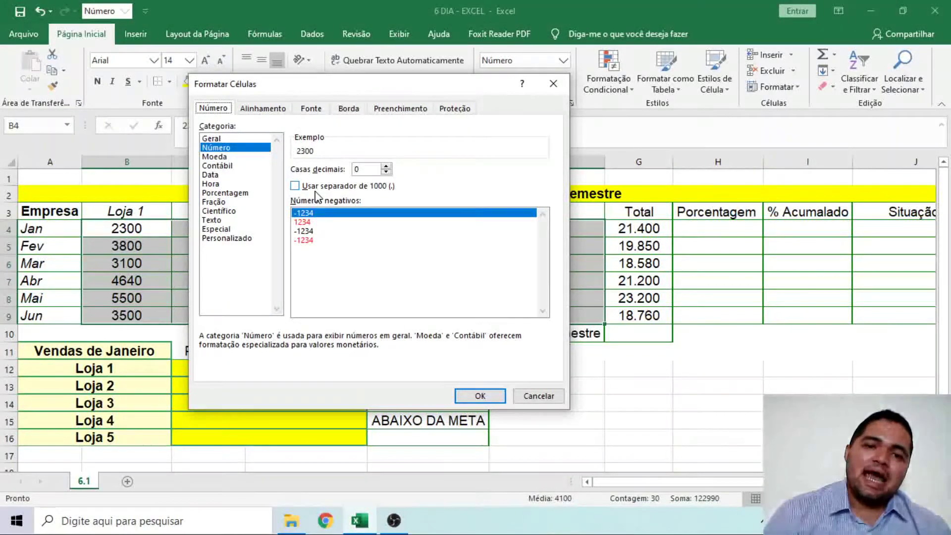
left_click(295, 187)
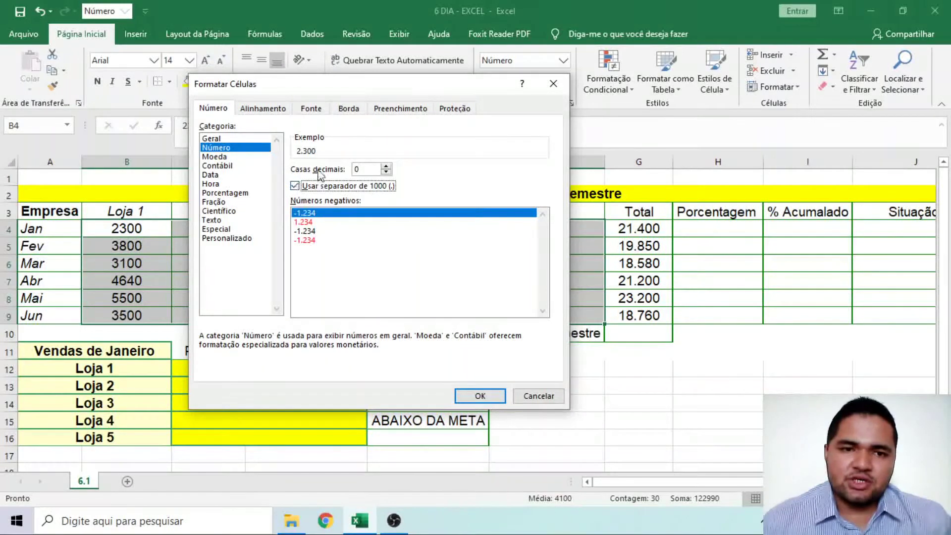
left_click(386, 167)
left_click(386, 167)
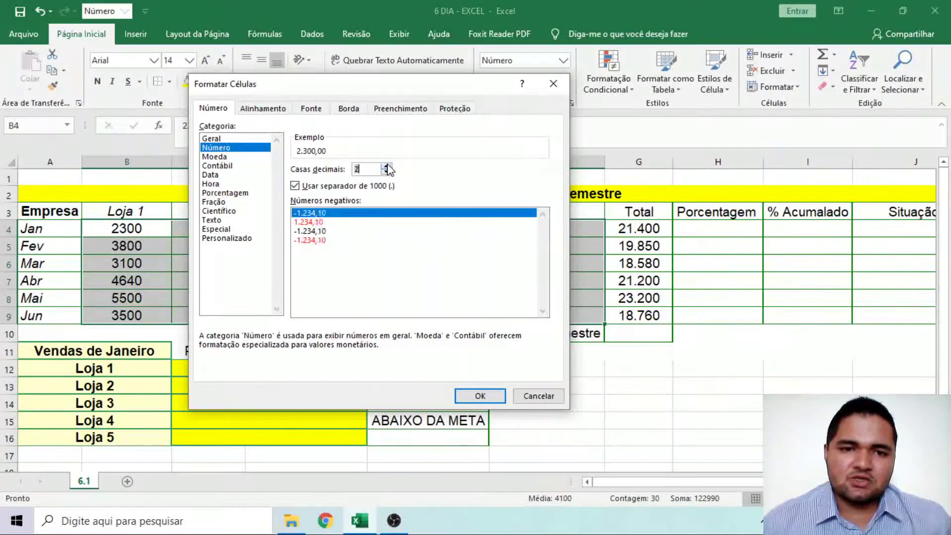
left_click(386, 172)
left_click(387, 172)
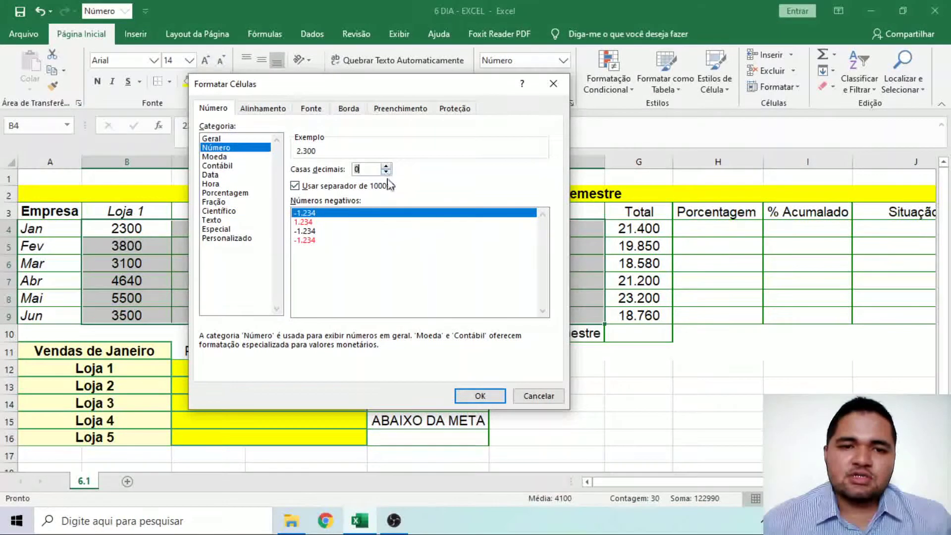
left_click(471, 397)
left_click(615, 401)
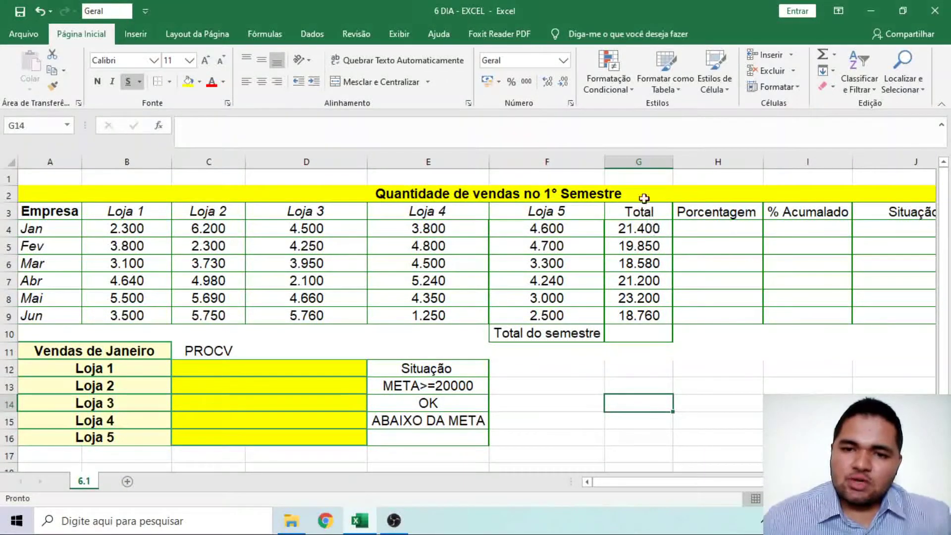
- Try to add up the monthly totals in G4:G9 with AutoSum for the semester total
left_click_drag(644, 228, 641, 314)
left_click(637, 335)
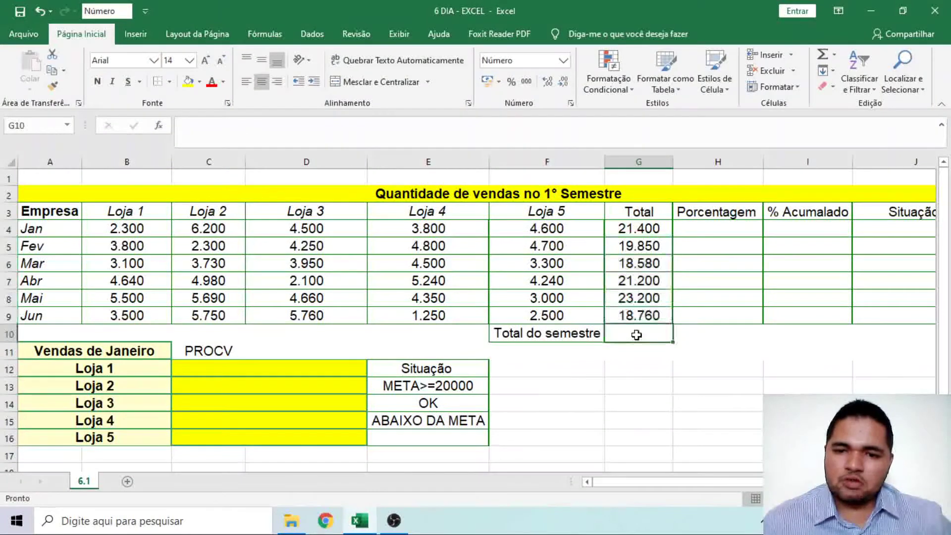
left_click_drag(639, 228, 645, 314)
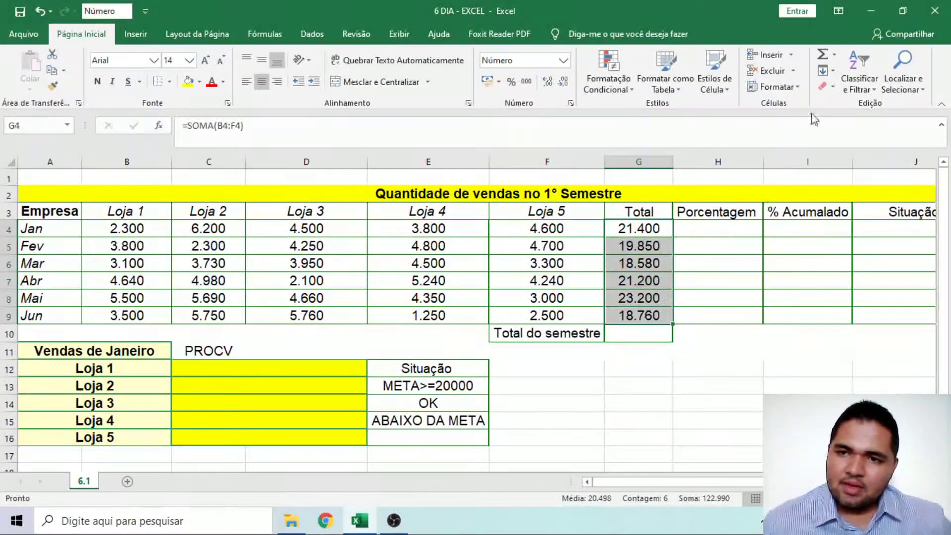
left_click(827, 62)
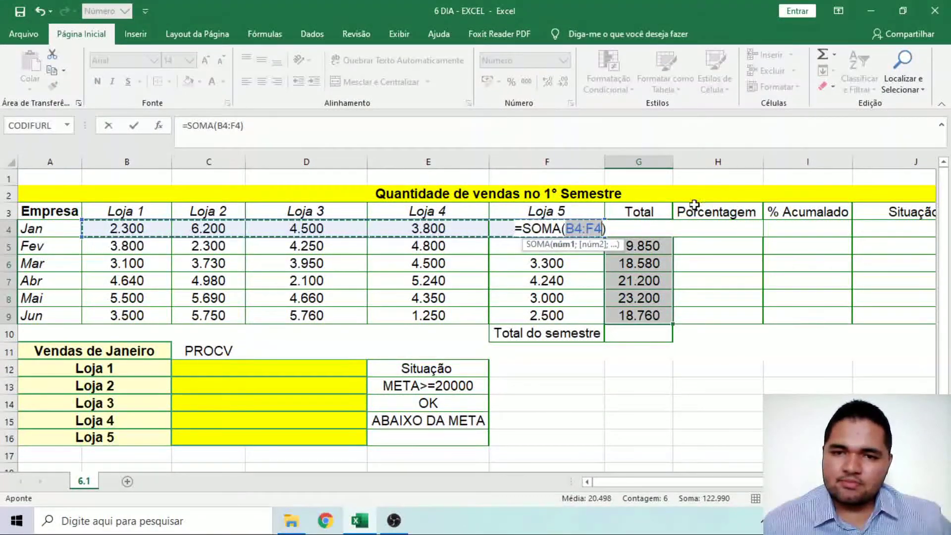
key("ctrl+Return")
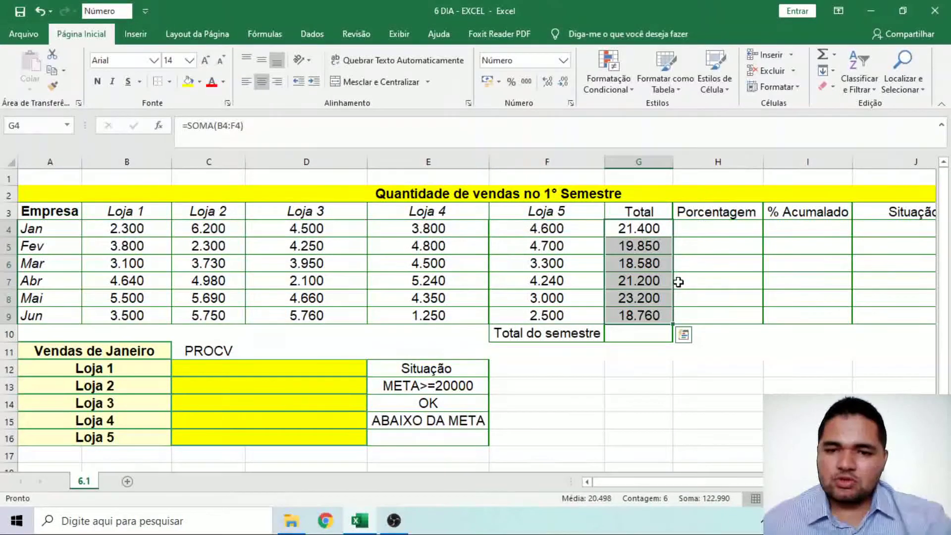
- Add up the monthly totals G4:G9 in cell G10 with AutoSum for the semester total
left_click(638, 334)
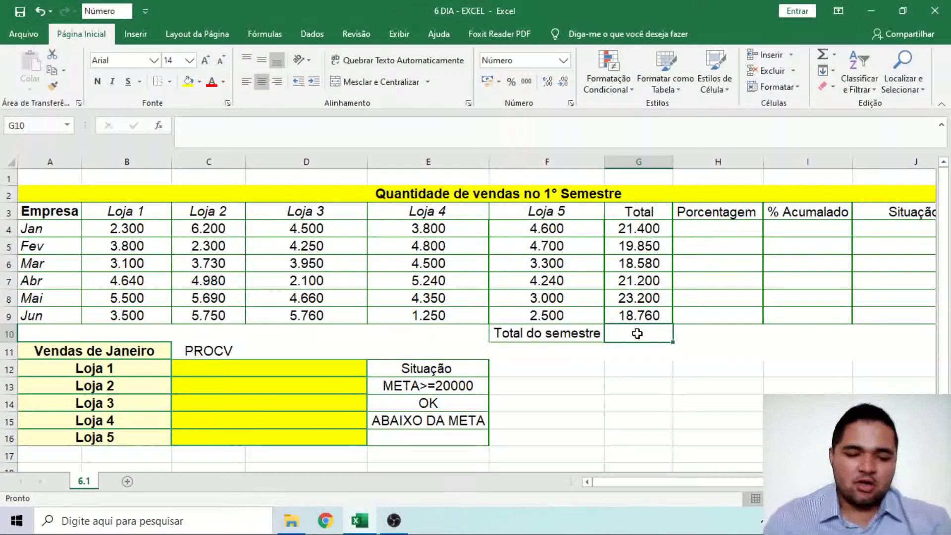
key("alt+equal")
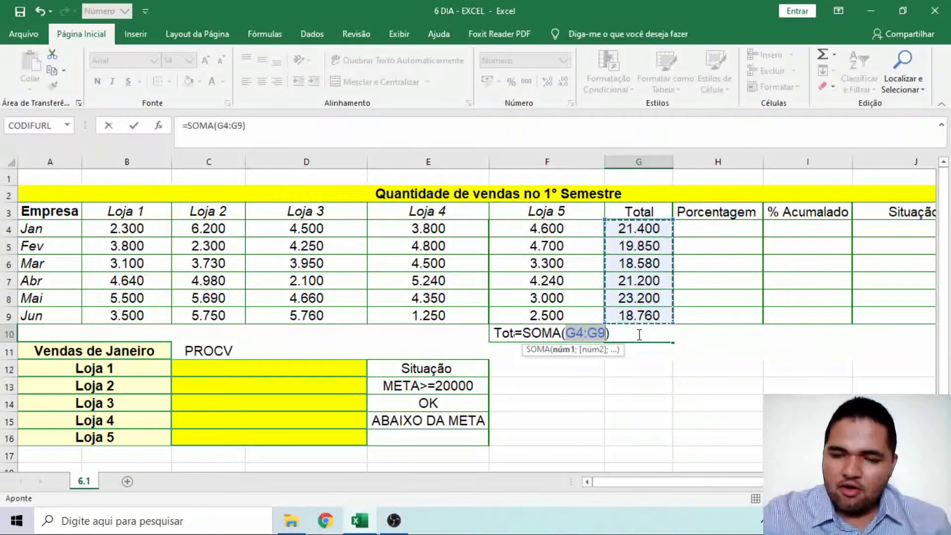
key("Return")
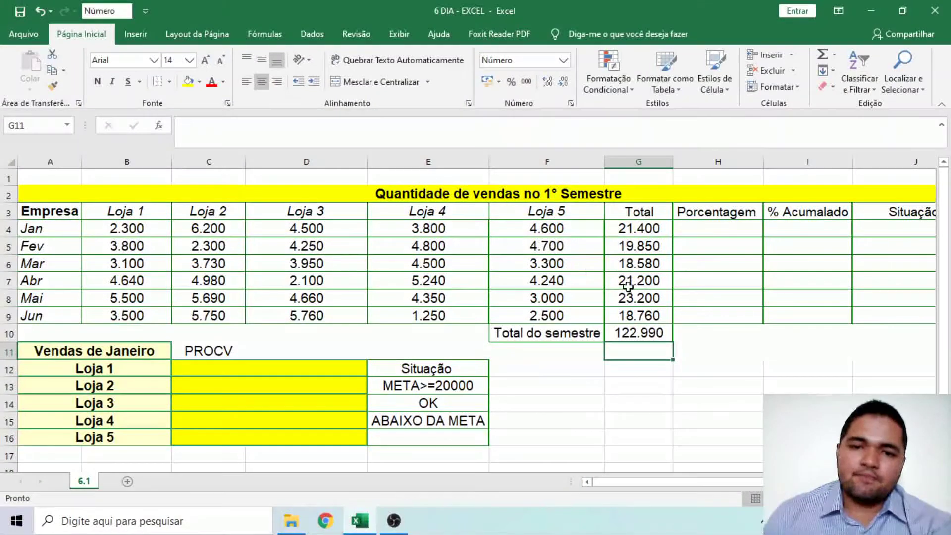
- Format the store sales and monthly totals in B4:G9 as Moeda with no decimal places
left_click_drag(141, 231, 642, 317)
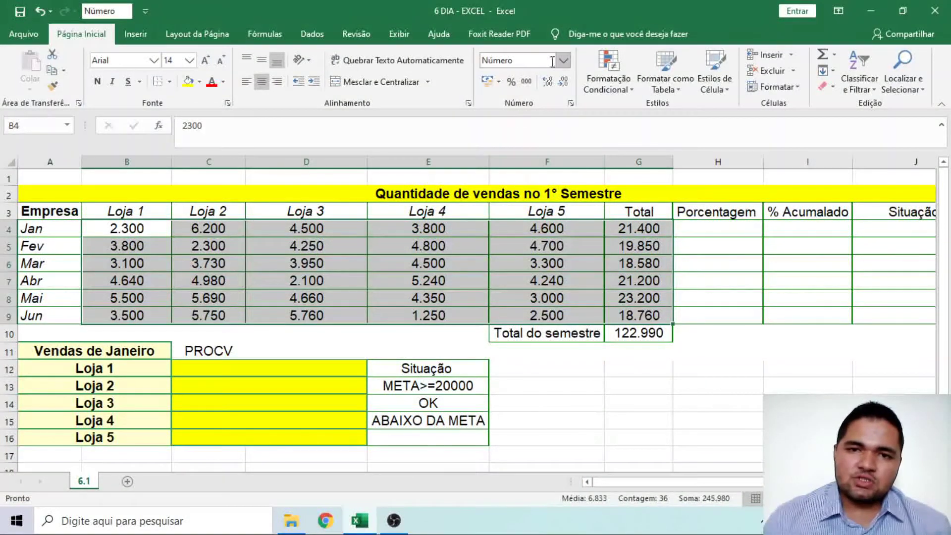
left_click(565, 70)
left_click(540, 148)
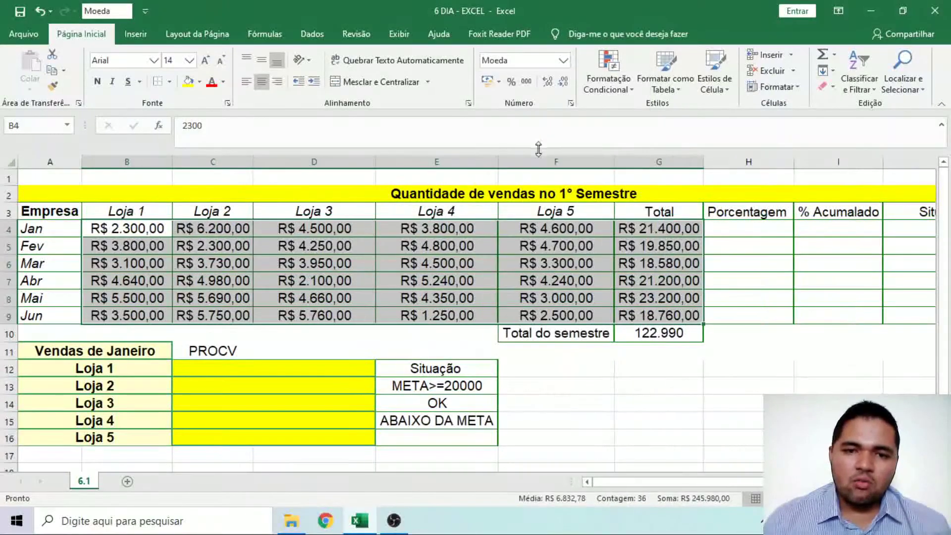
left_click(563, 82)
left_click(563, 82)
left_click(684, 384)
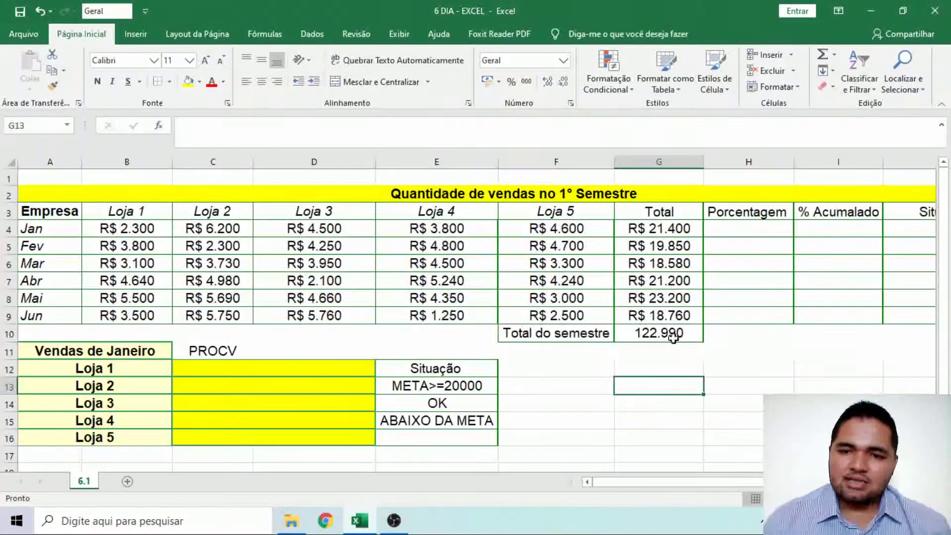
- Copy the currency formatting from June's total in G9 to the semester total in G10 with the Format Painter
left_click(657, 333)
key("Up")
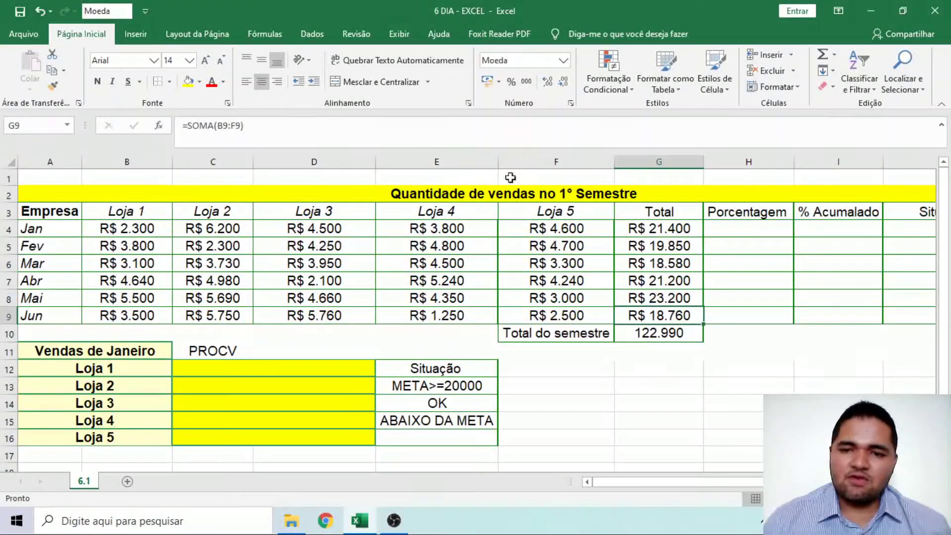
left_click(52, 88)
left_click(639, 333)
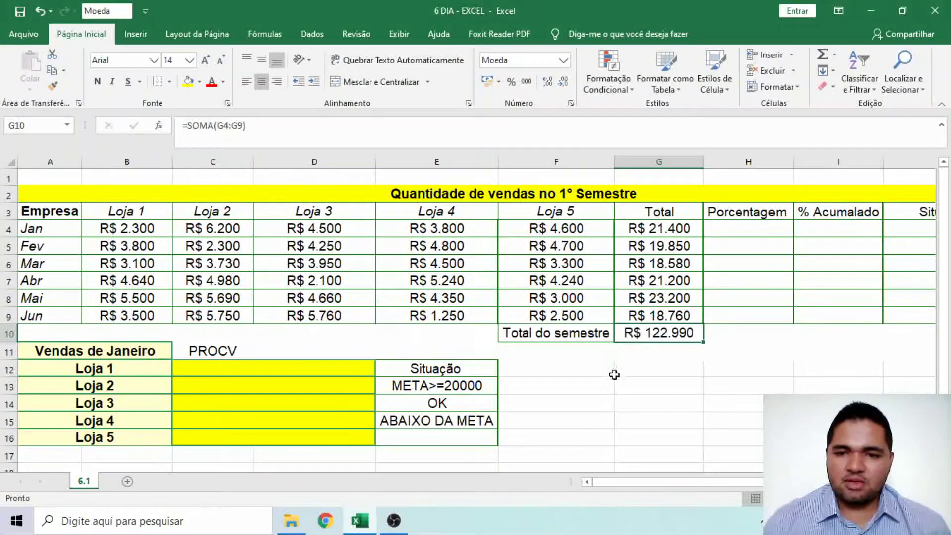
- Review the alignment, font, border, fill and protection options in the Format Cells dialog for the semester total
left_click_drag(612, 485, 718, 485)
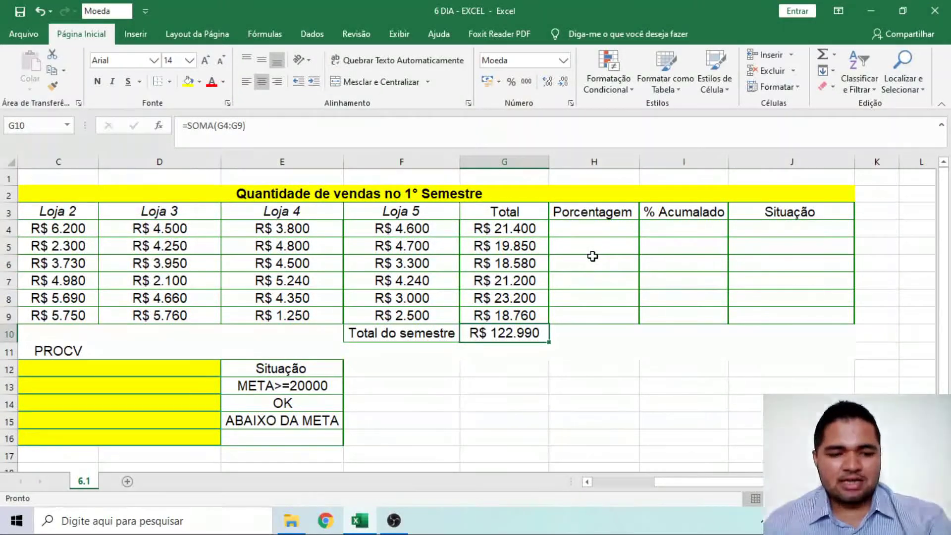
key("ctrl+1")
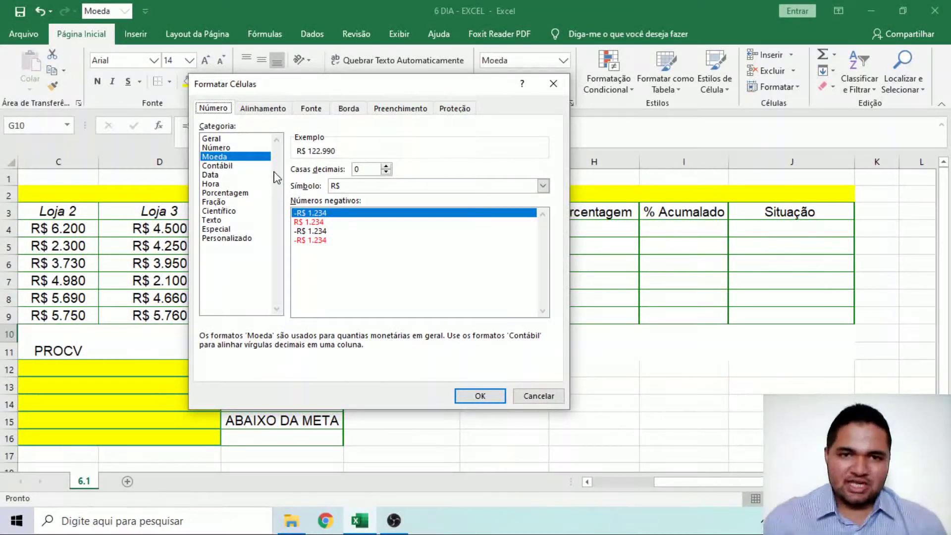
left_click(275, 109)
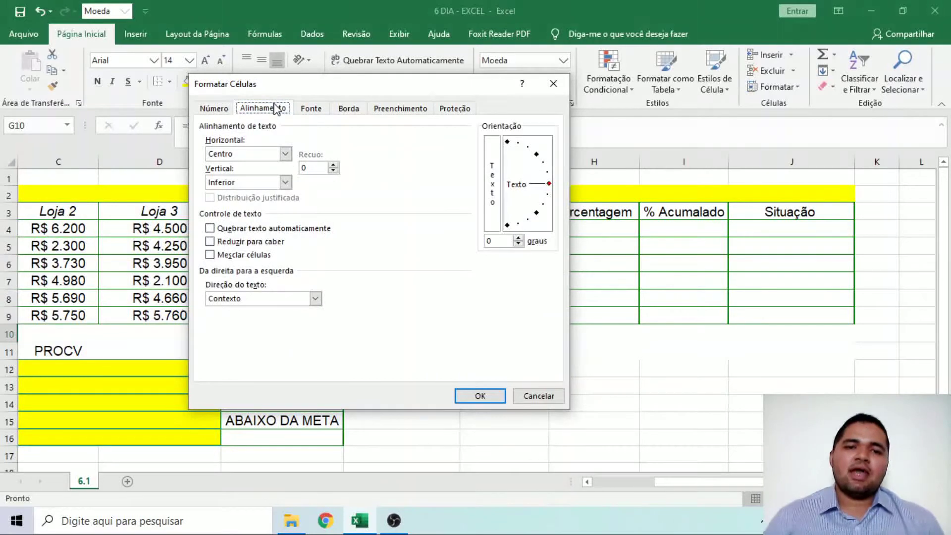
left_click(311, 107)
left_click(346, 112)
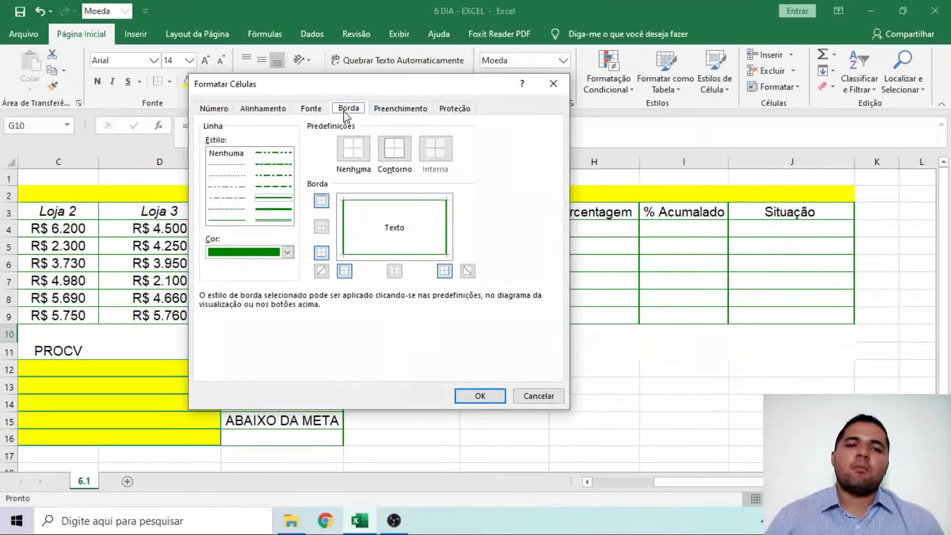
left_click(388, 109)
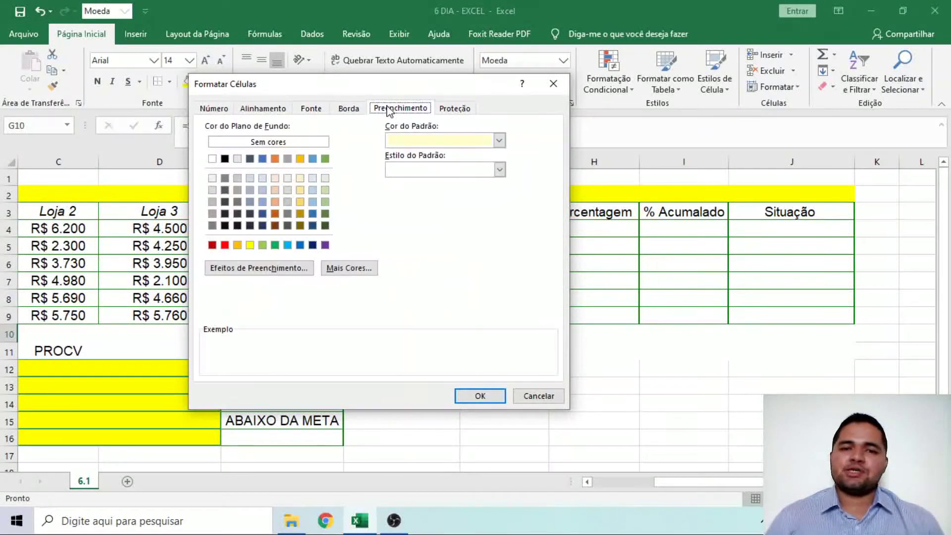
left_click(446, 110)
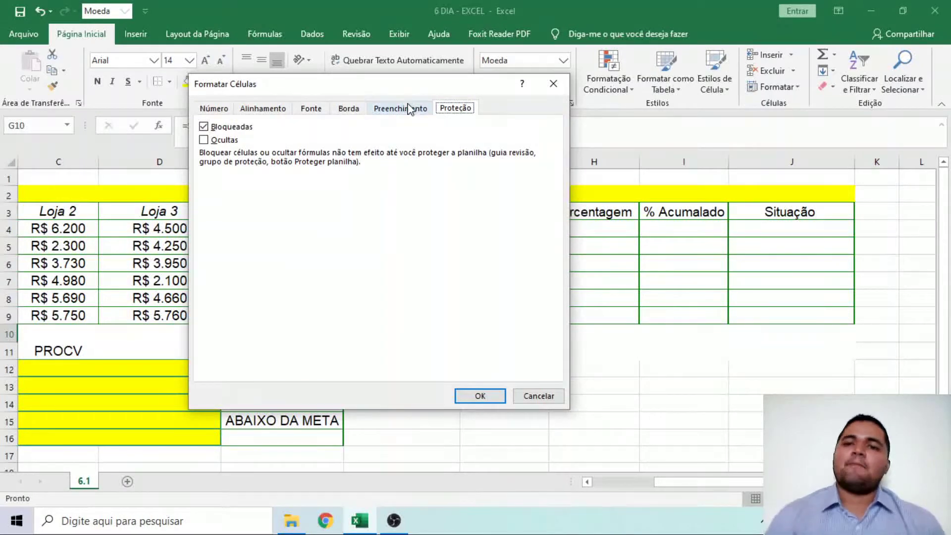
left_click(554, 84)
- Calculate January's share of the semester total in H4 with the formula =G4/G10
left_click(591, 283)
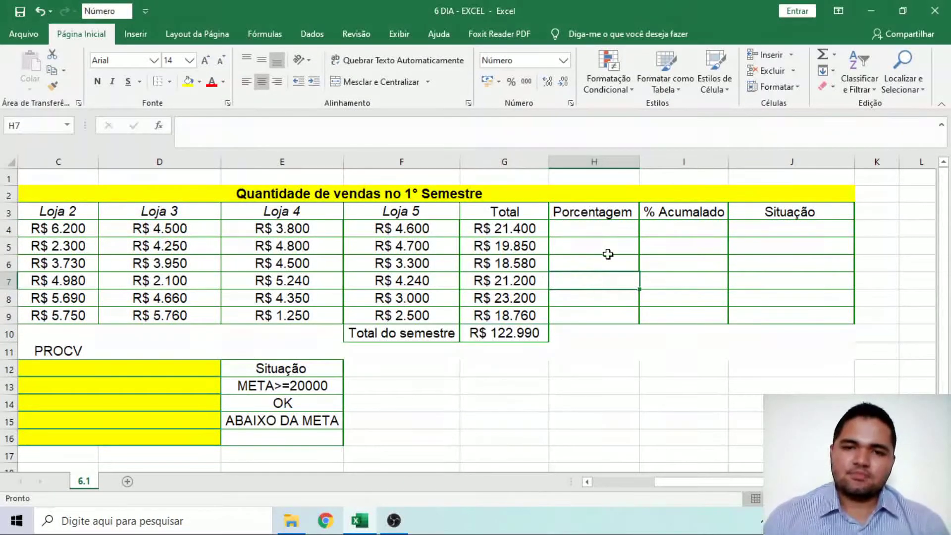
left_click(597, 233)
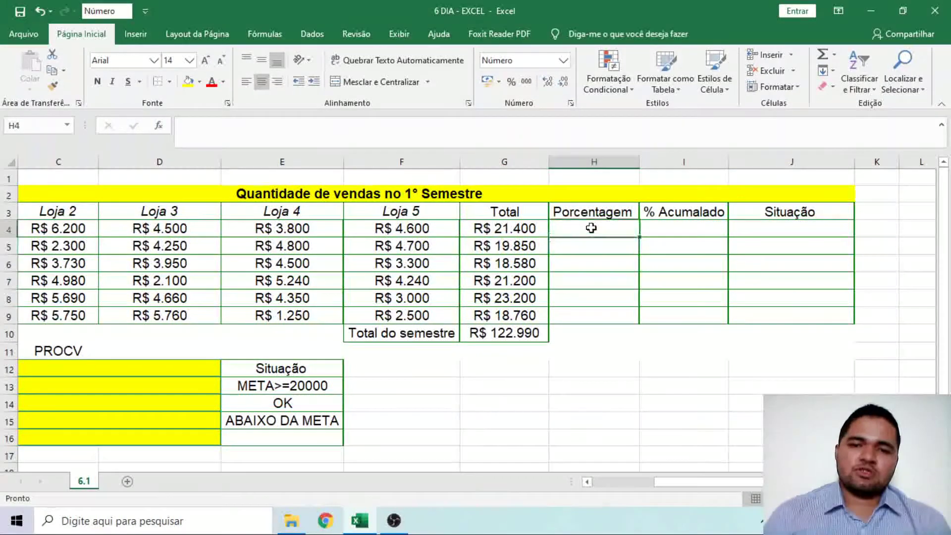
type("=")
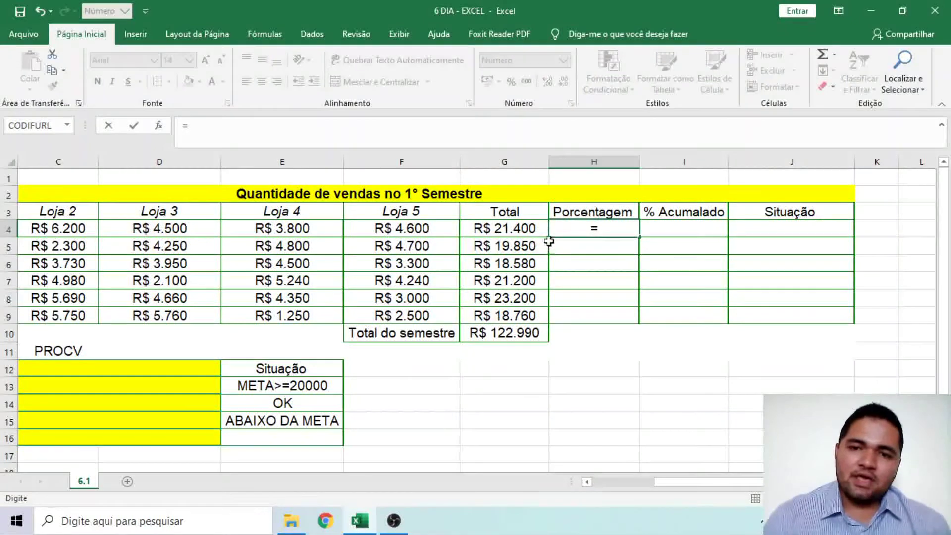
left_click(487, 228)
type("/")
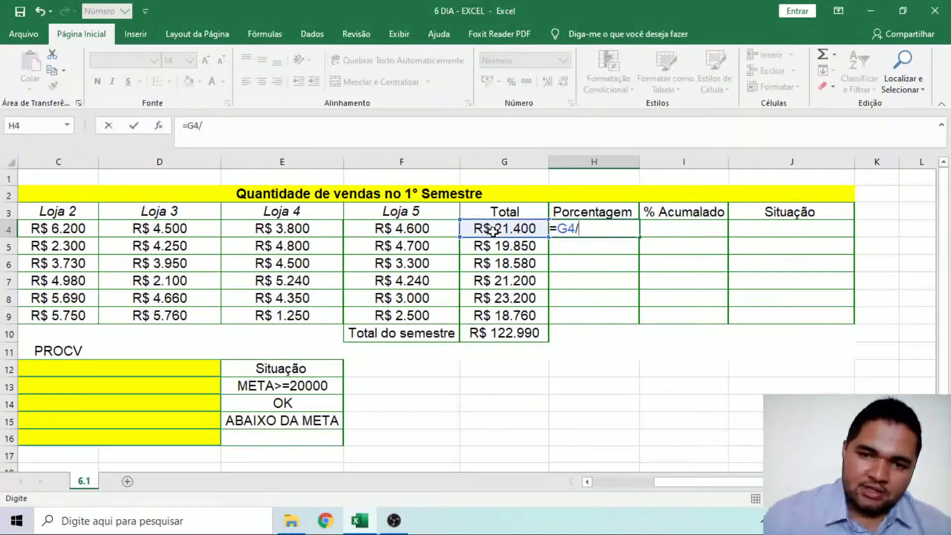
left_click(479, 338)
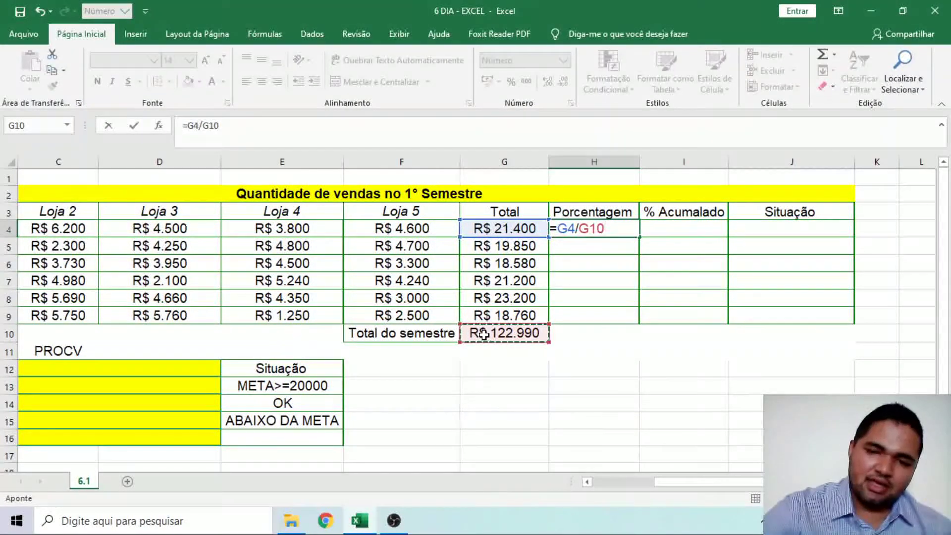
key("Return")
- Format the Porcentagem column cells H4:H9 as Porcentagem
left_click(620, 227)
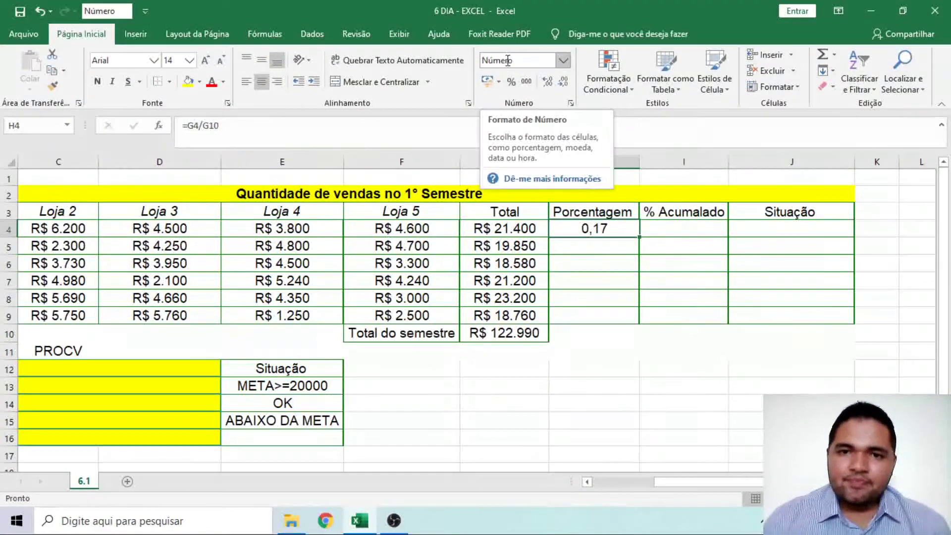
left_click(599, 241)
left_click(598, 232)
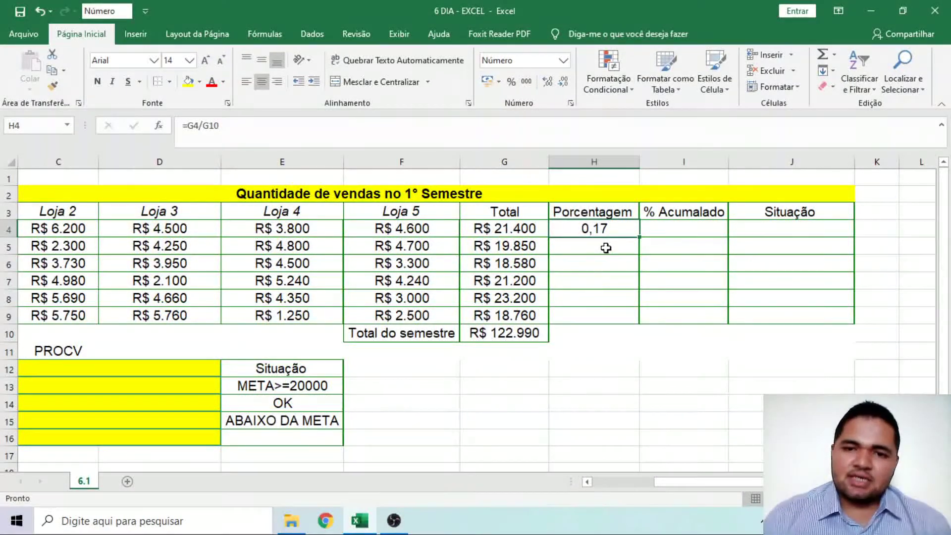
left_click_drag(581, 228, 577, 308)
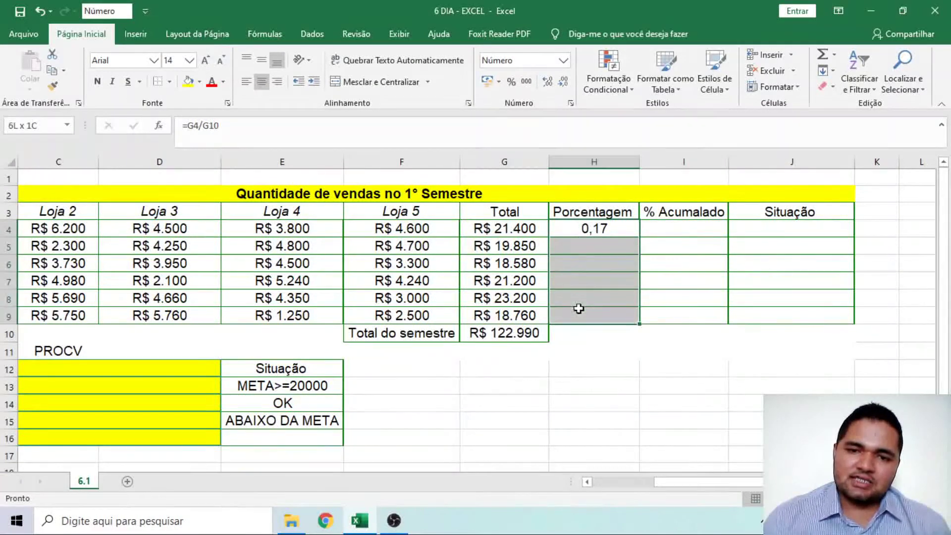
left_click(564, 61)
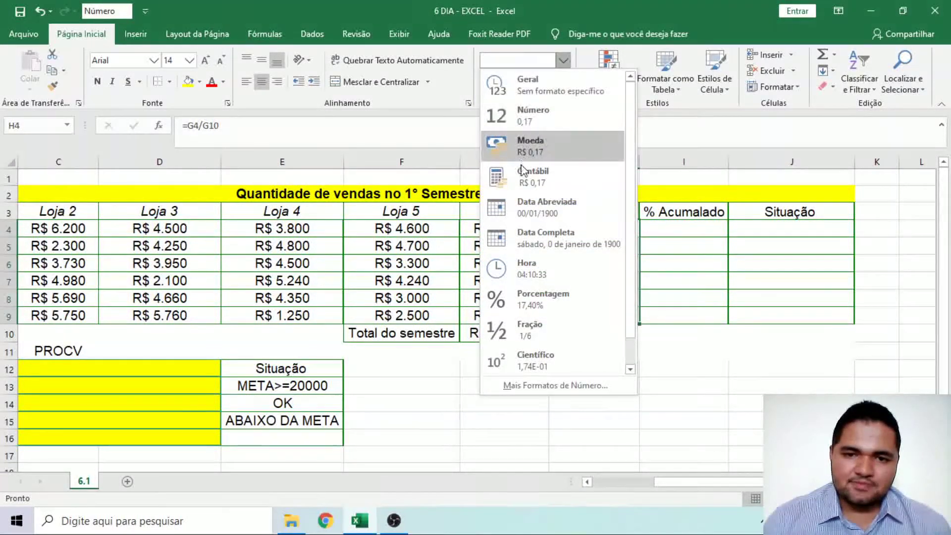
left_click(545, 298)
- Read the description of the Porcentagem category in the Format Cells dialog, leaving the formatting of H10:H11 as it is
left_click_drag(609, 335, 615, 345)
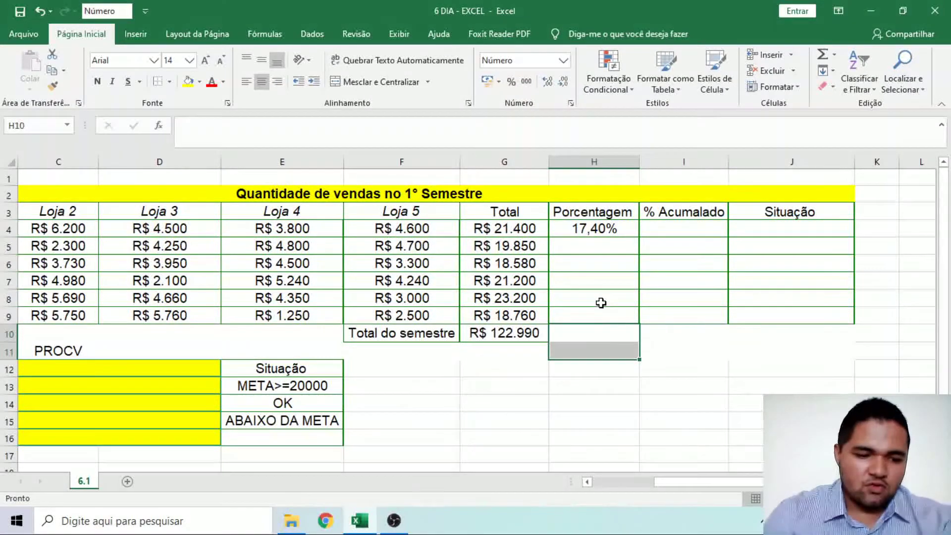
key("ctrl+1")
left_click(227, 108)
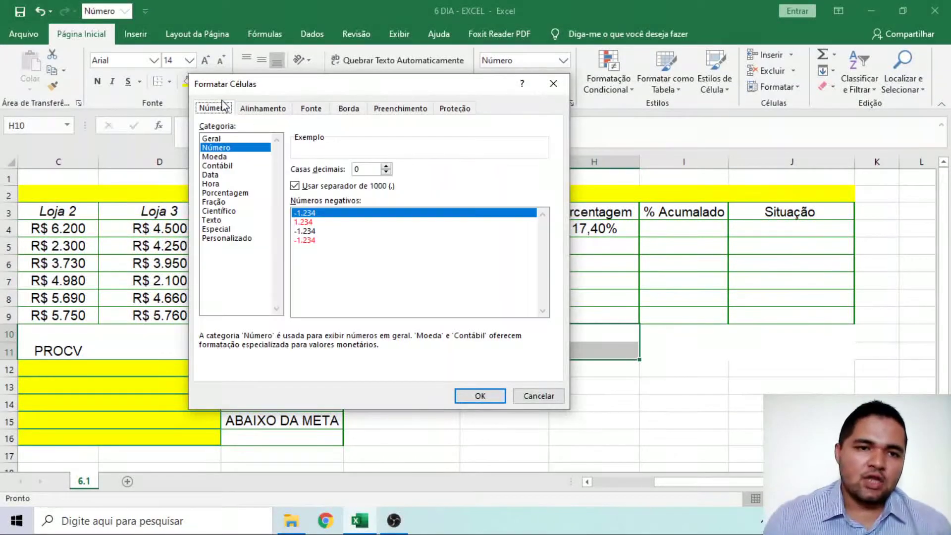
left_click(227, 192)
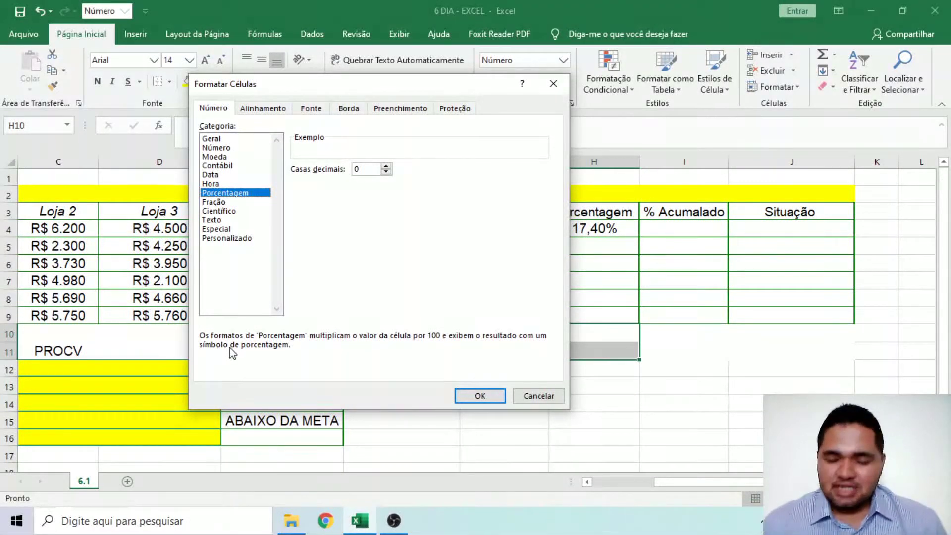
left_click(554, 83)
- Test the Porcentagem format on a value of 1 entered in the empty cell H12, and clear the value
left_click(595, 423)
left_click(579, 366)
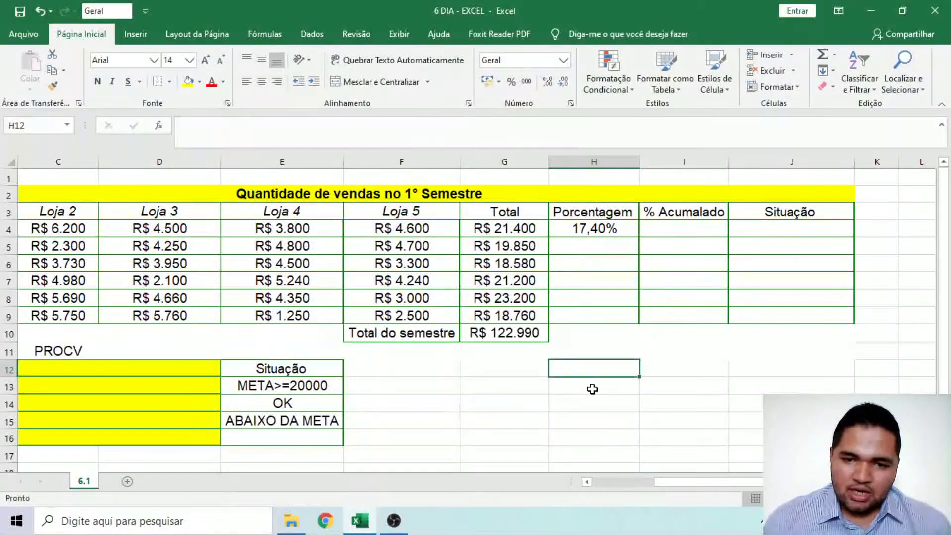
type("1")
key("Return")
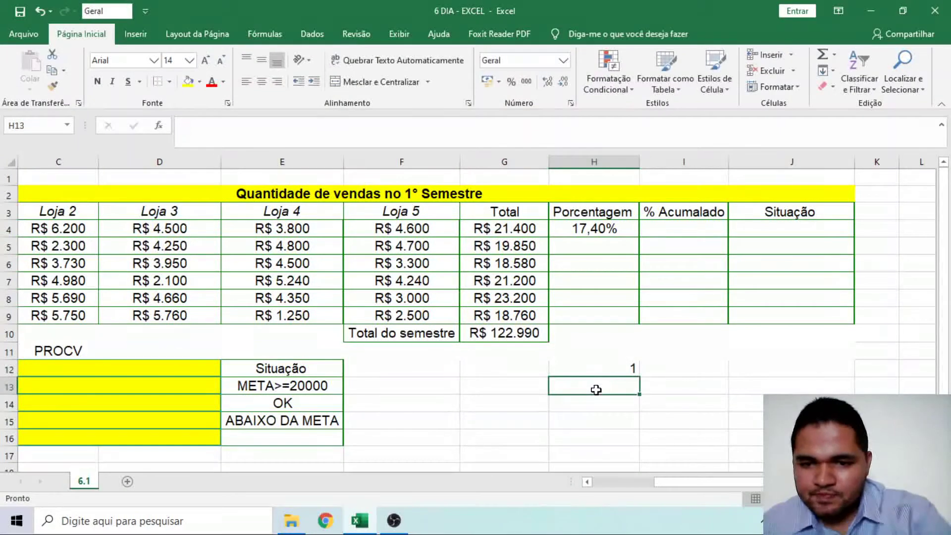
left_click(590, 365)
left_click(563, 60)
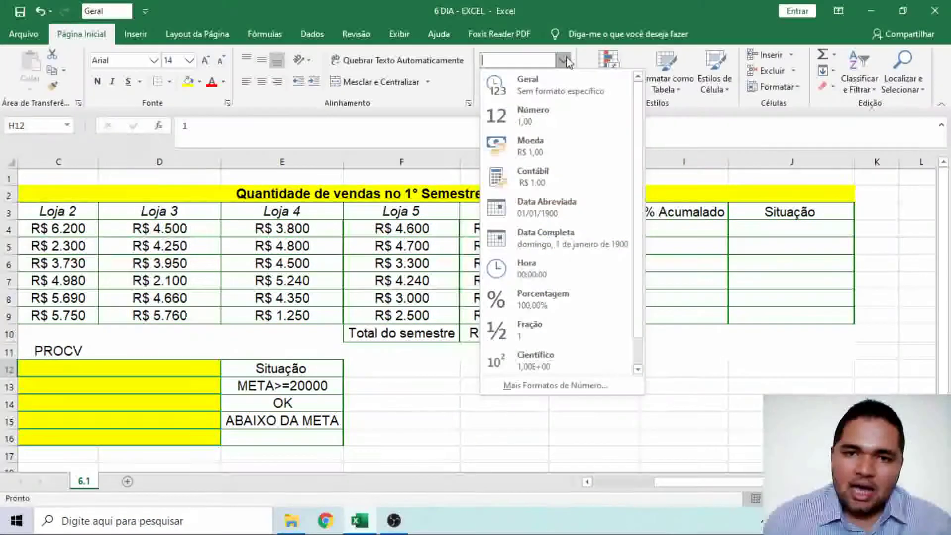
left_click(550, 299)
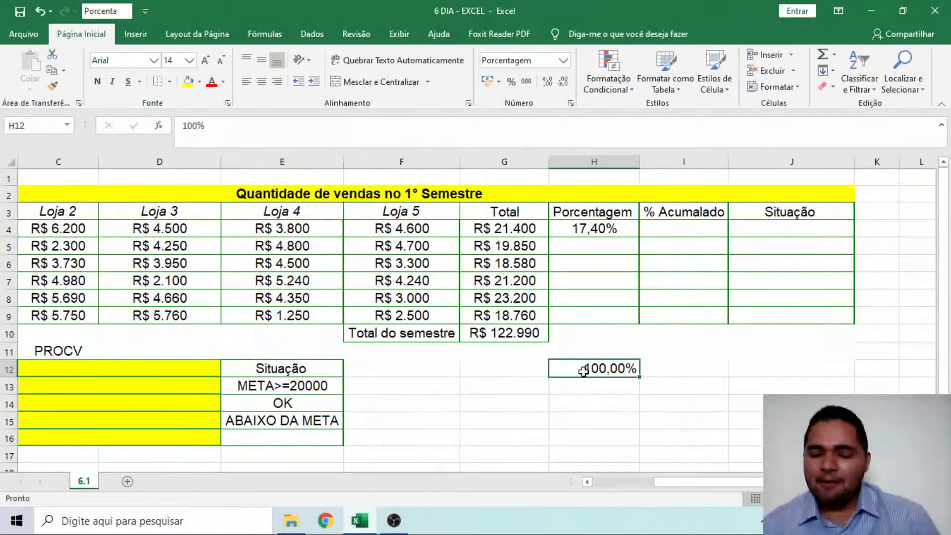
key("Delete")
key("Return")
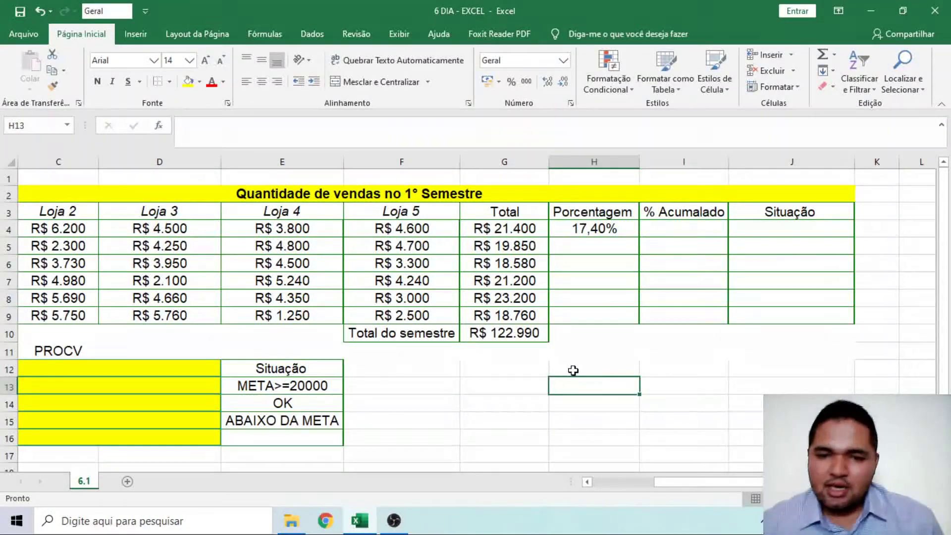
- Enter 1% in H13 to test typing a percentage directly, and clear the cell
type("1")
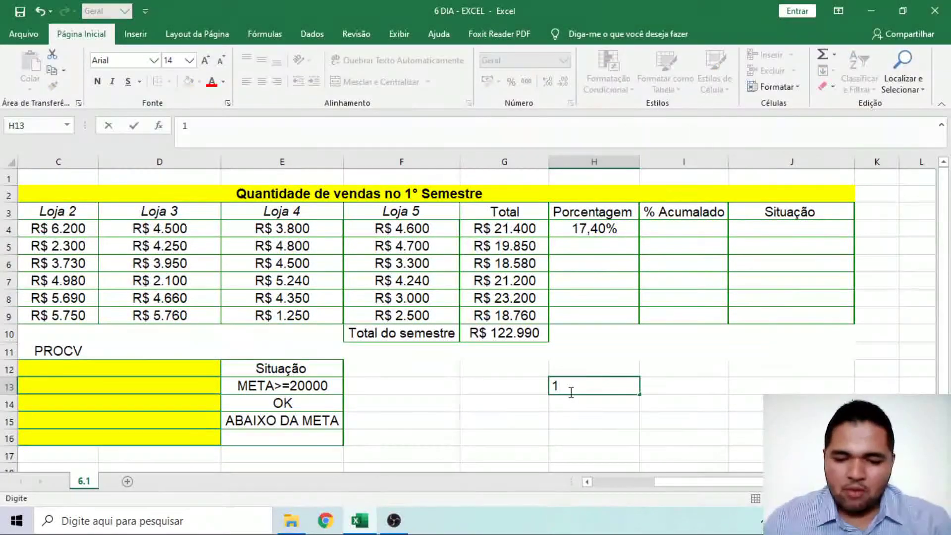
type("%")
key("Return")
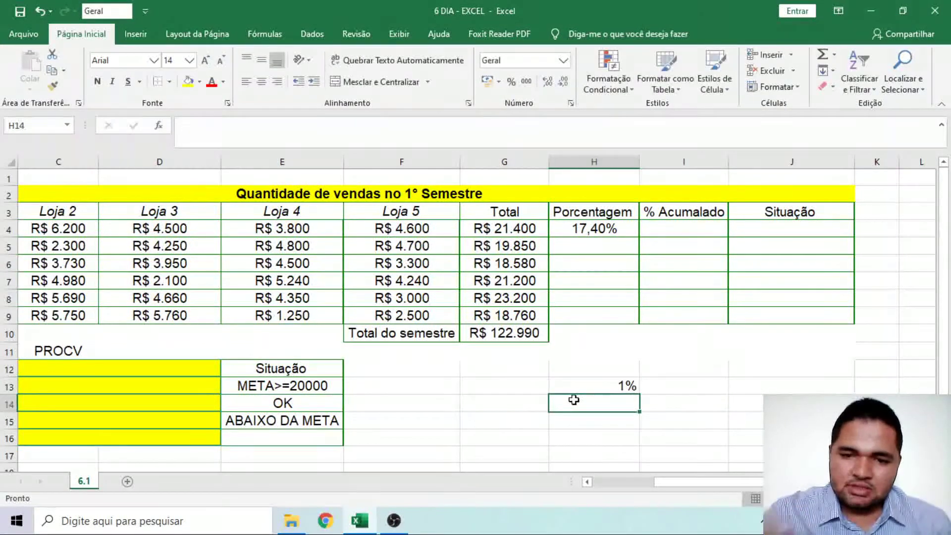
left_click(575, 386)
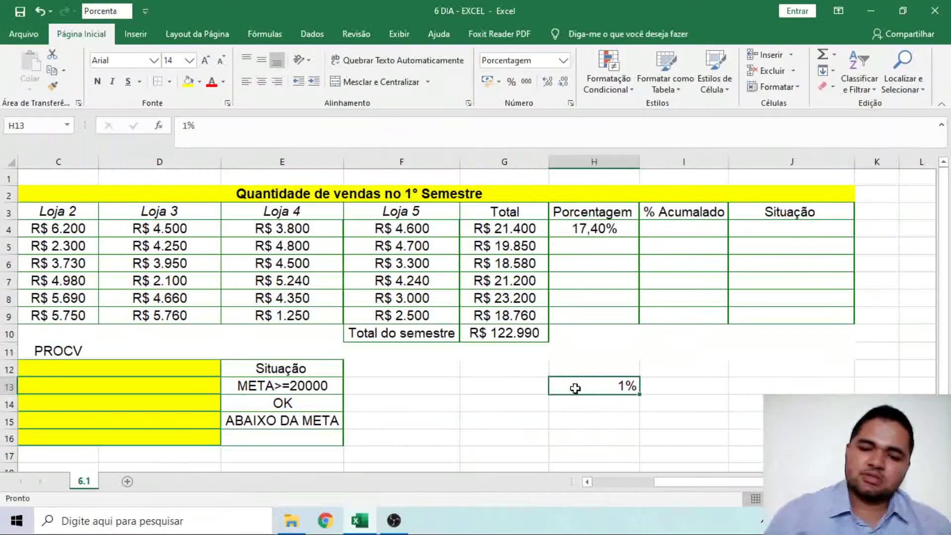
key("BackSpace")
left_click(513, 373)
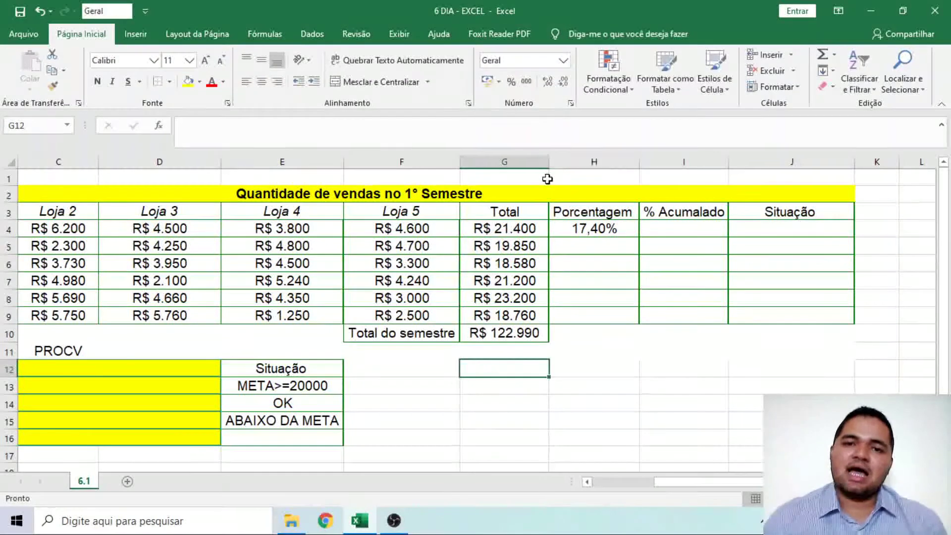
- Review the number formats offered in the Format Cells dialog and the number format list, leaving G12 unformatted
key("ctrl+1")
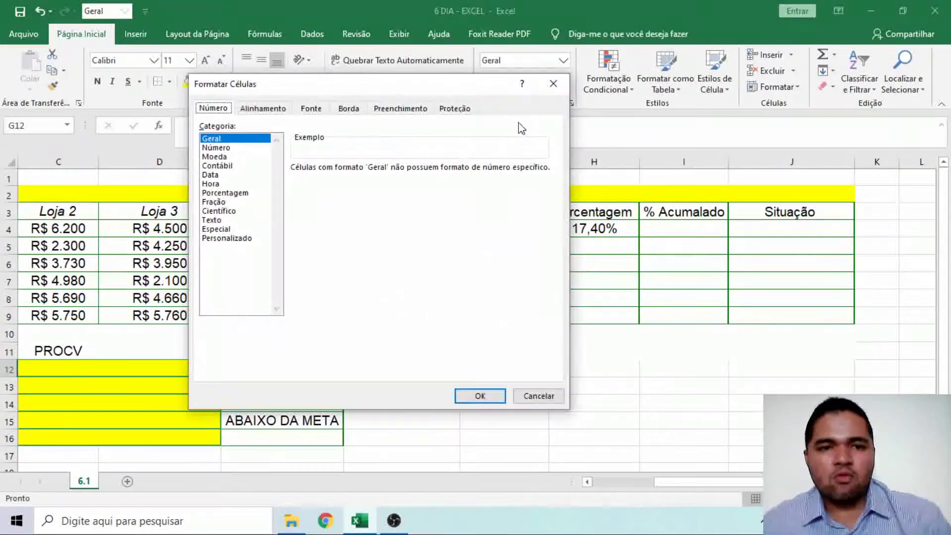
left_click(554, 83)
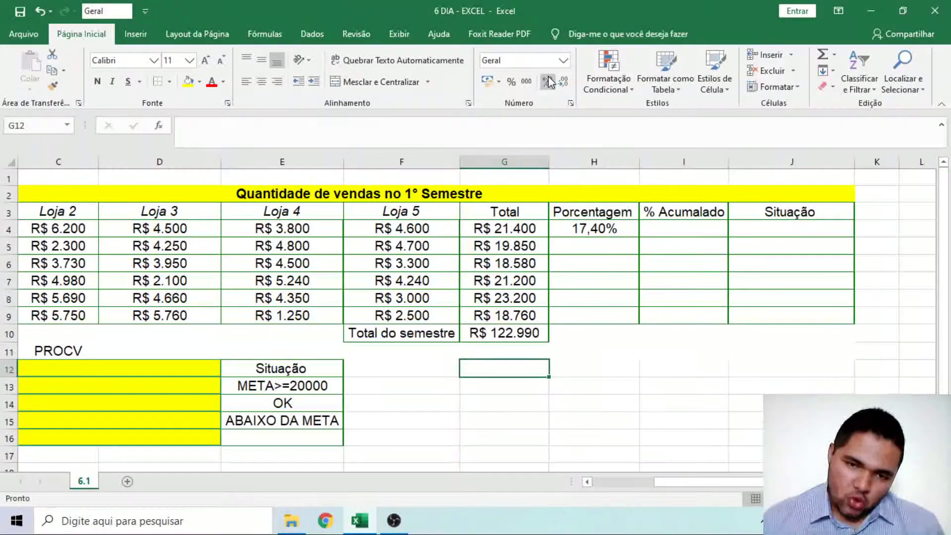
left_click(572, 104)
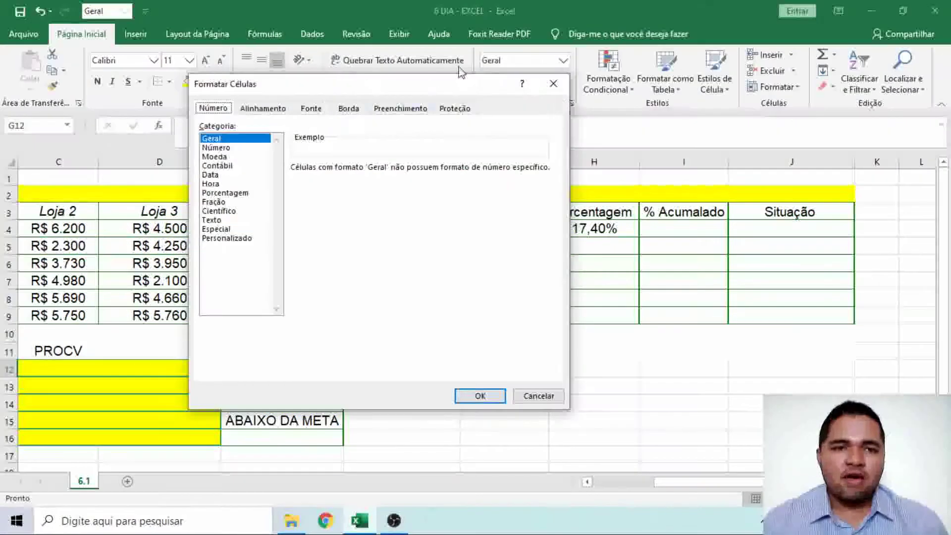
left_click(553, 83)
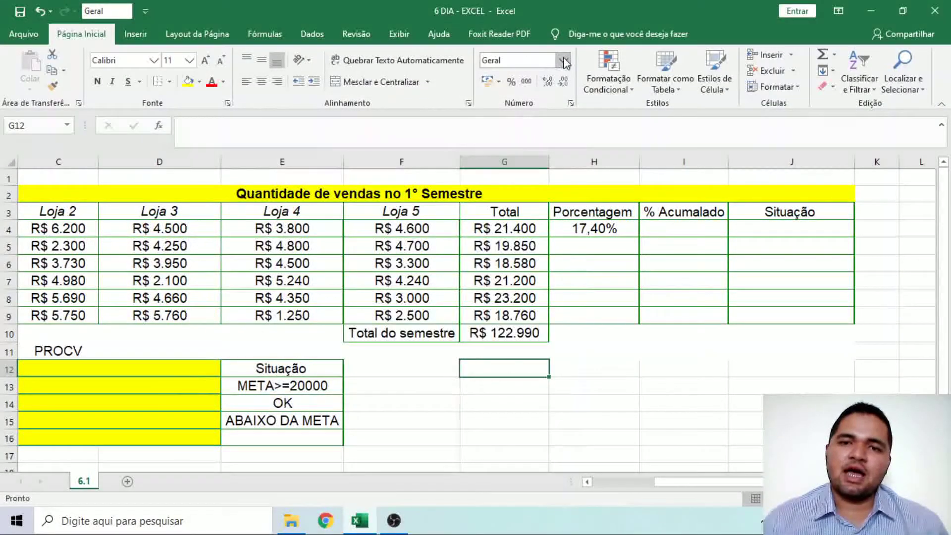
left_click(562, 60)
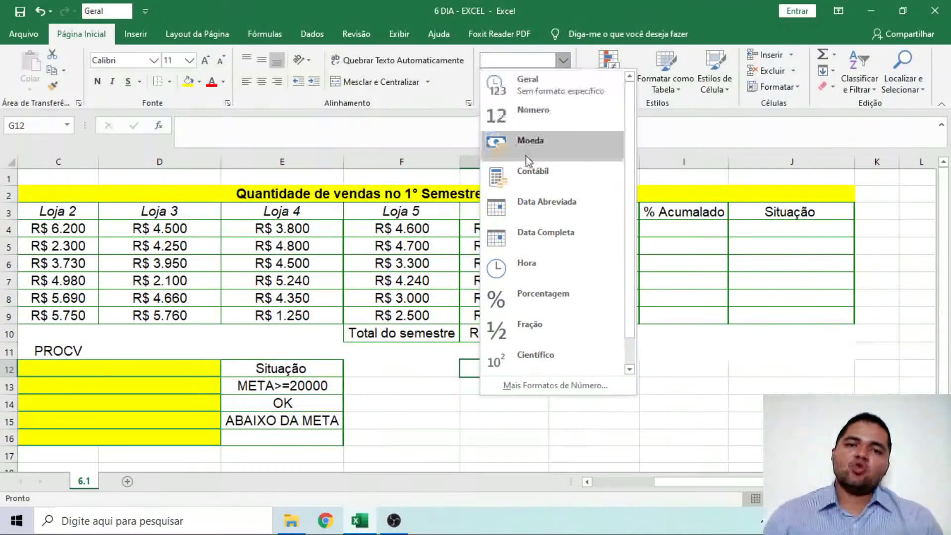
left_click(541, 312)
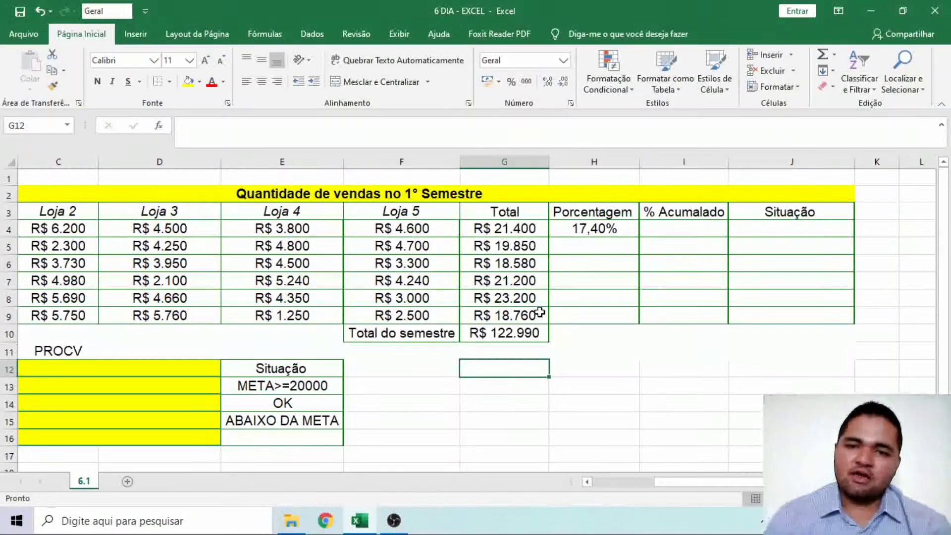
- Enter the formula =G5/G10 in H5 to calculate February's share of the semester total
left_click(603, 244)
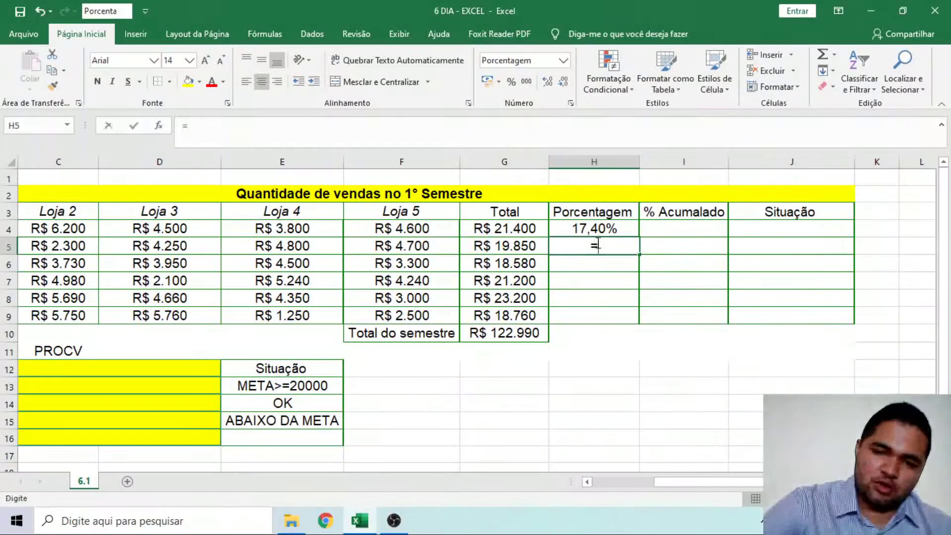
type("=")
left_click(529, 241)
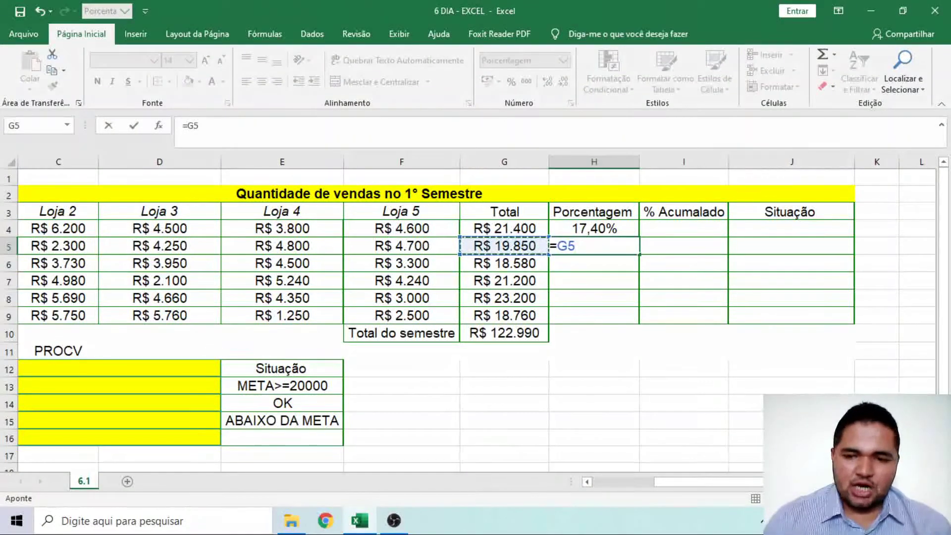
left_click_drag(798, 481, 770, 481)
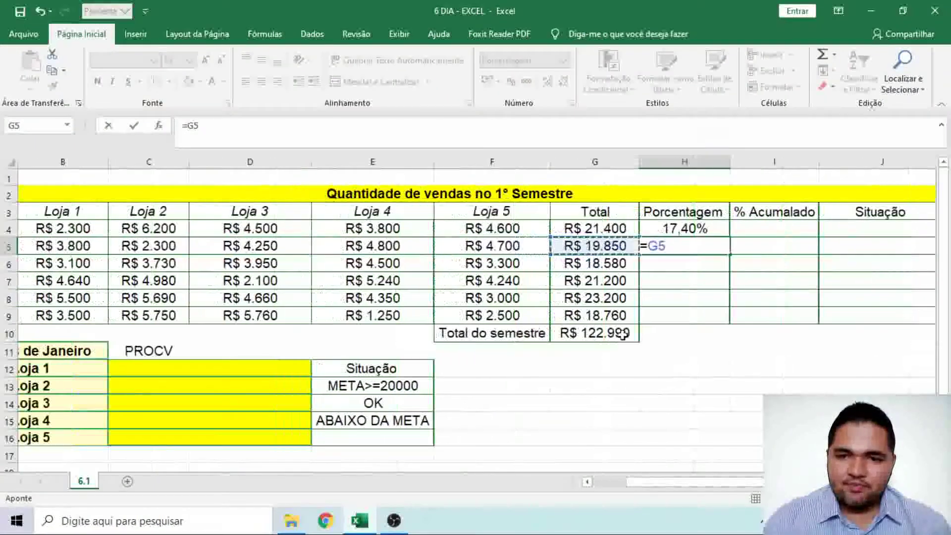
type("/")
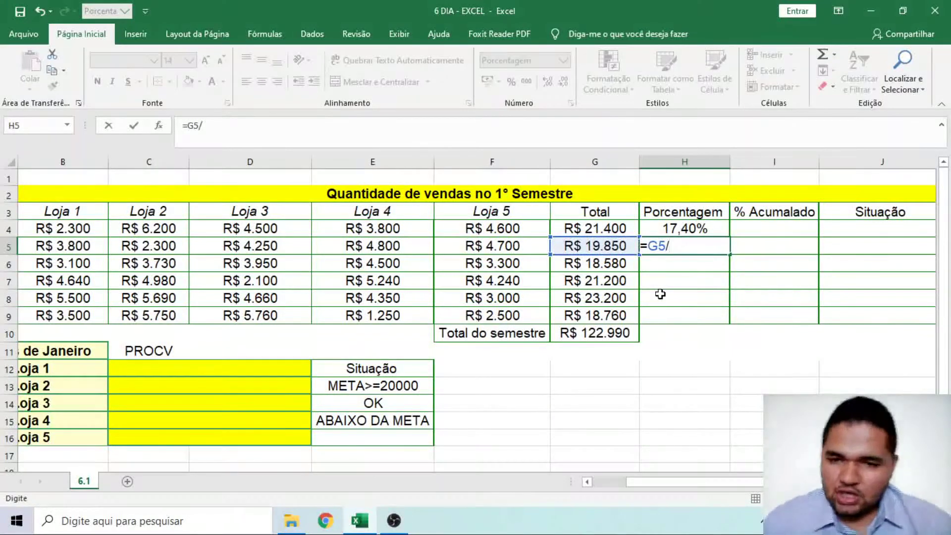
left_click(607, 337)
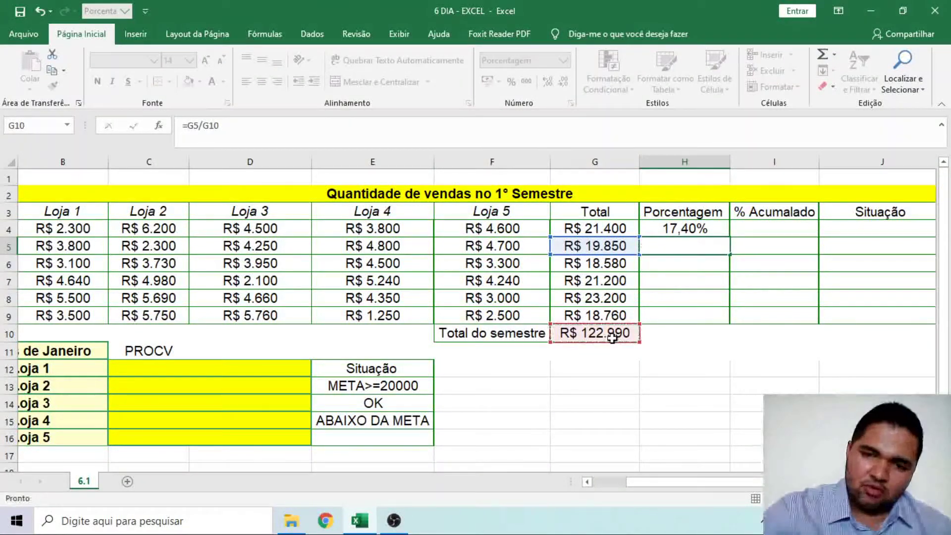
key("Return")
- Apply the Porcentagem number format to the whole of column H
left_click(698, 160)
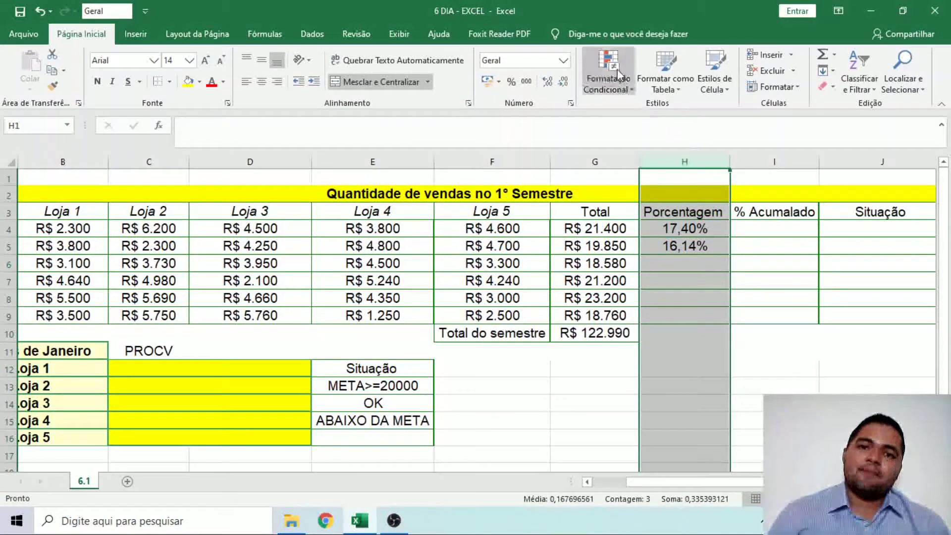
left_click(564, 61)
left_click(553, 299)
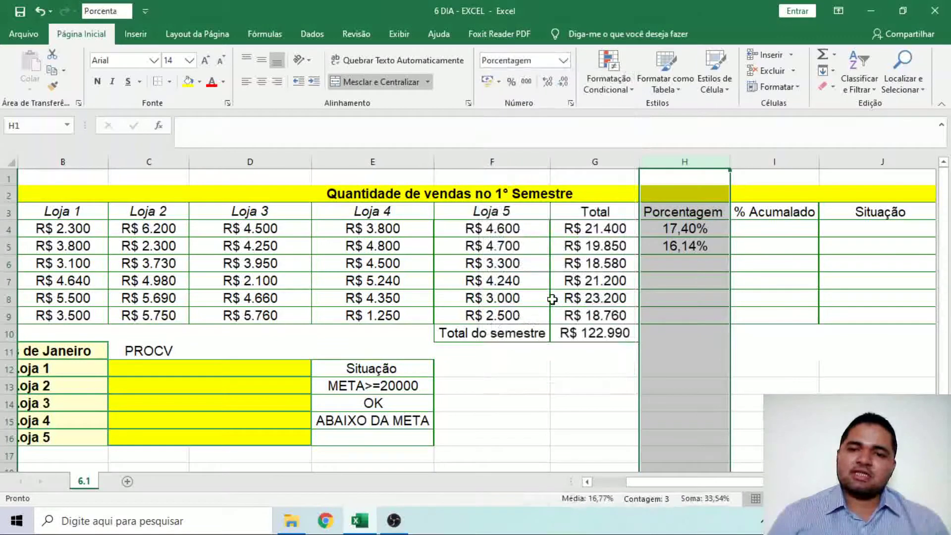
left_click(657, 368)
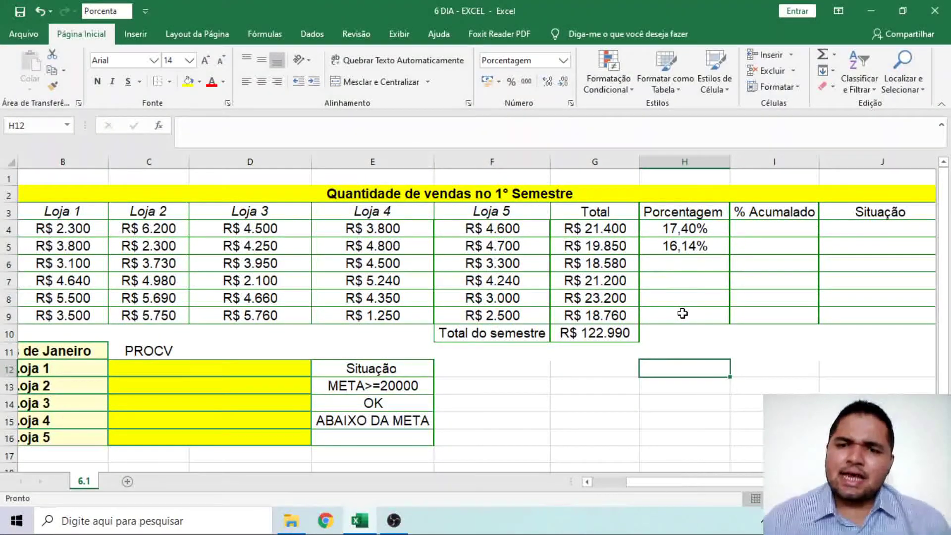
- Try to fill the H5 formula with its relative G10 reference down to H9, and inspect the references in H6
scroll(683, 314, "right", 2)
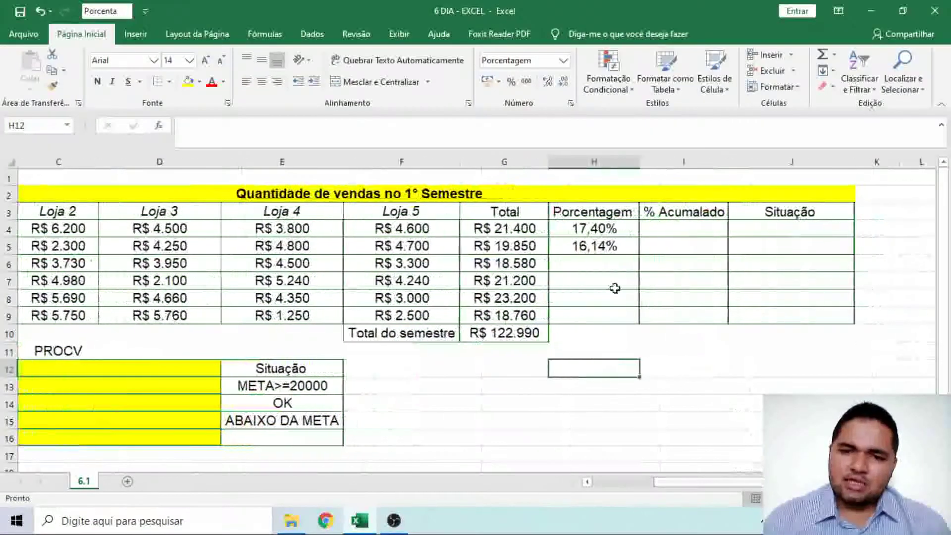
left_click(631, 249)
left_click_drag(640, 256, 631, 319)
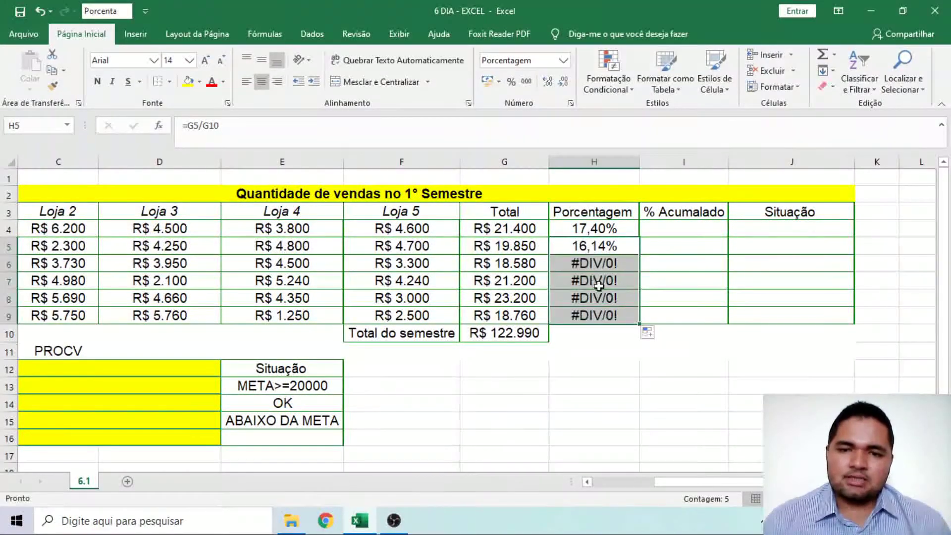
double_click(614, 263)
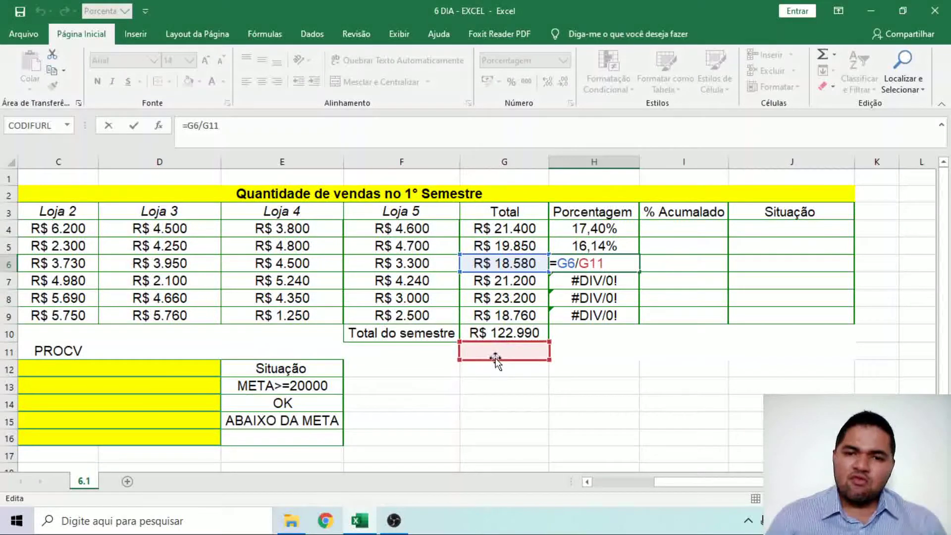
key("Escape")
- Clear the copied percentage formulas from H6:H9
left_click_drag(633, 351, 622, 334)
left_click_drag(605, 265, 603, 318)
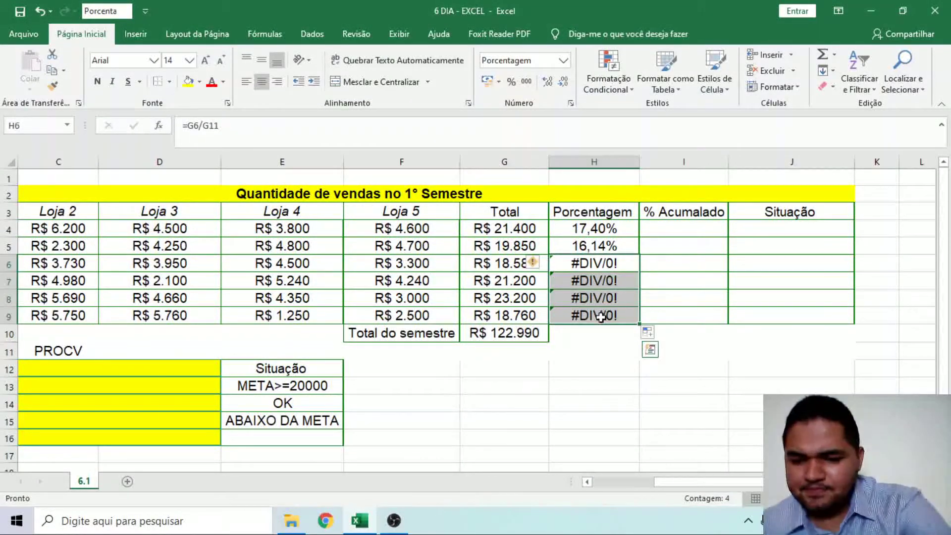
key("Delete")
- Make the semester total reference in the H5 formula absolute, giving =G5/$G$10
left_click(609, 244)
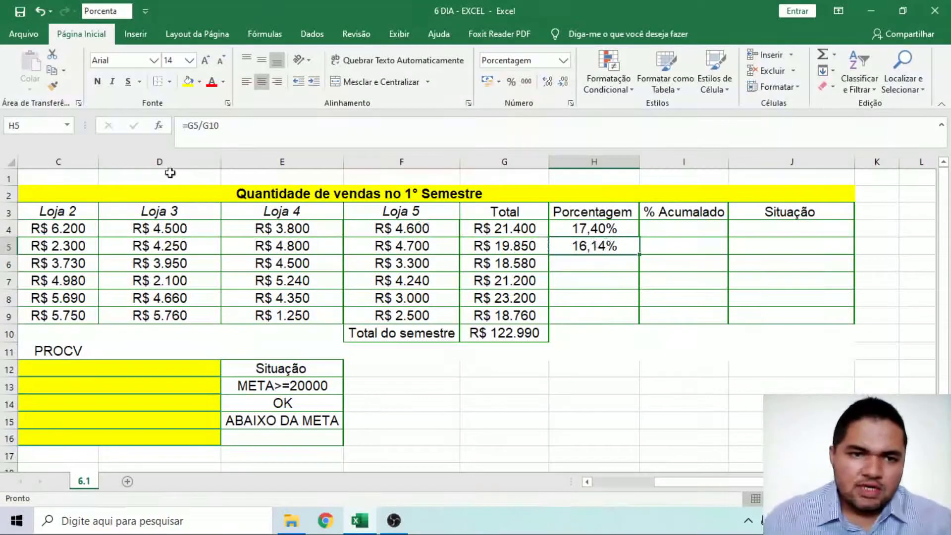
left_click(204, 126)
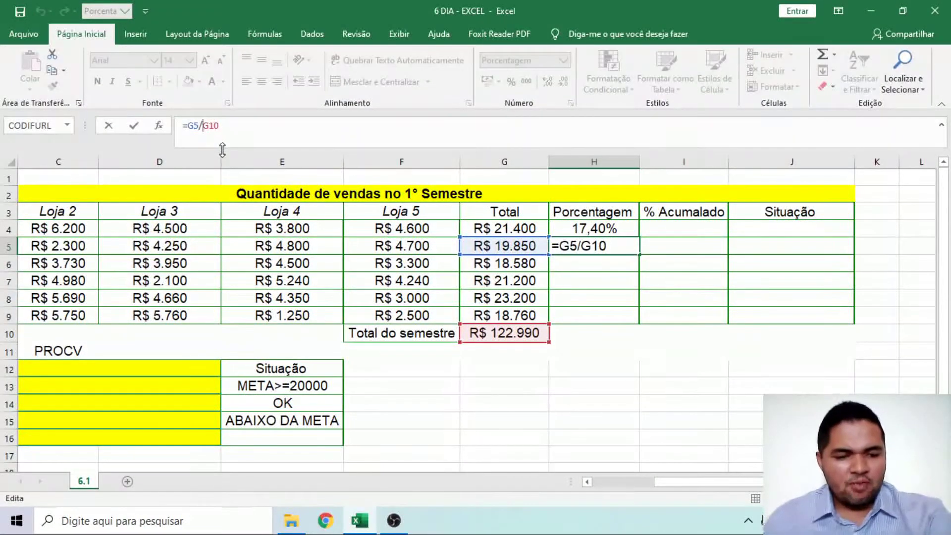
key("F4")
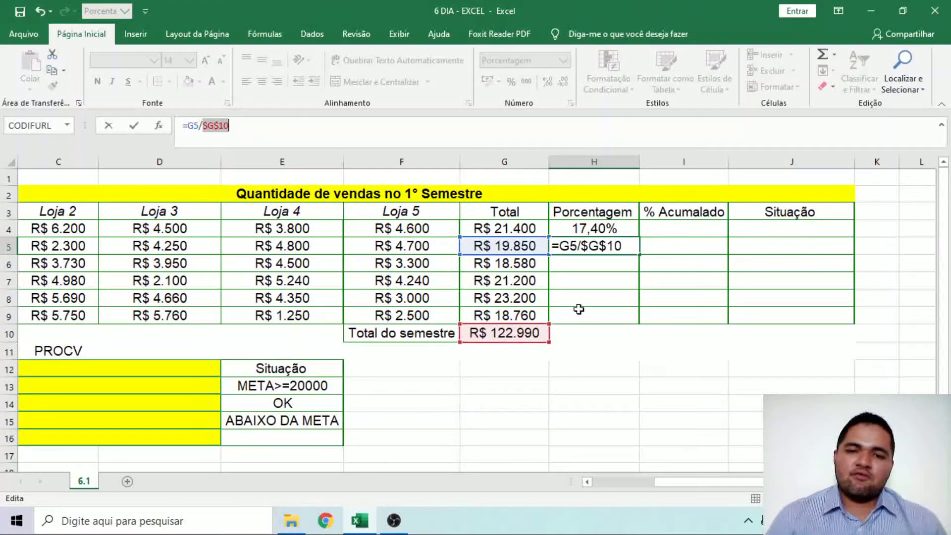
key("Return")
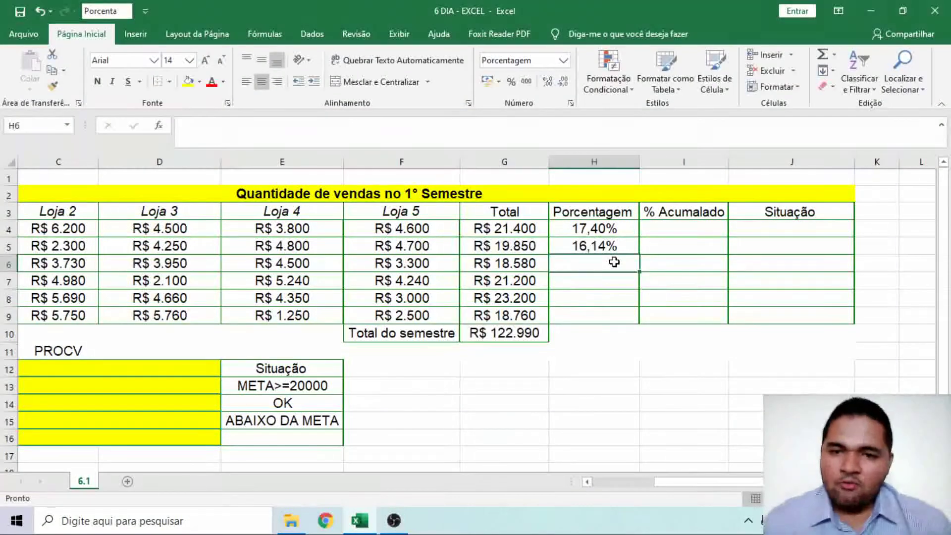
- Fill the H5 percentage formula down through H9 to cover the months up to June
left_click(622, 234)
left_click(632, 250)
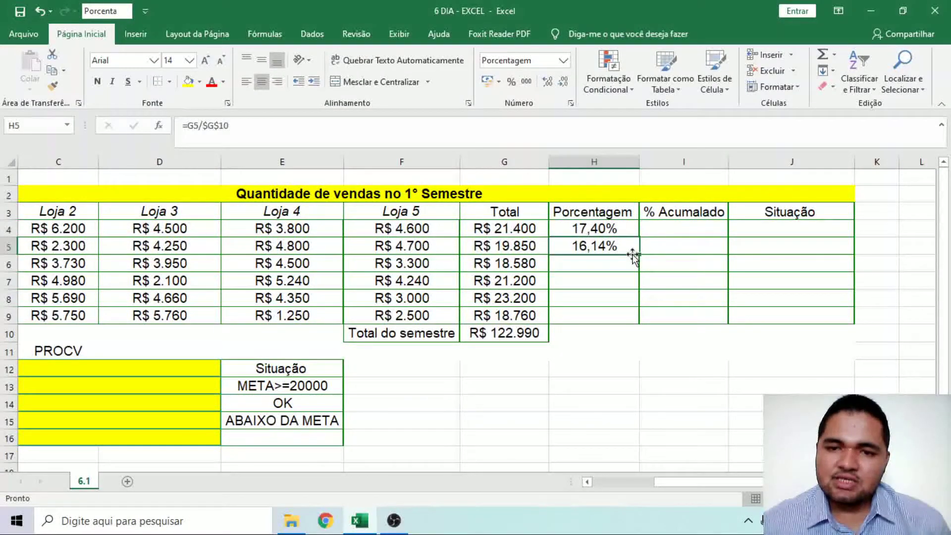
left_click_drag(634, 262, 627, 317)
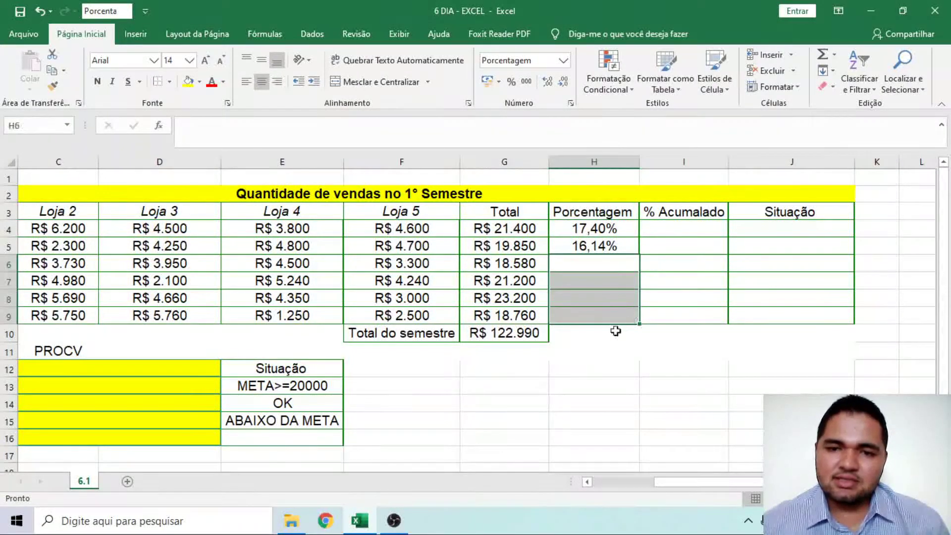
left_click(632, 248)
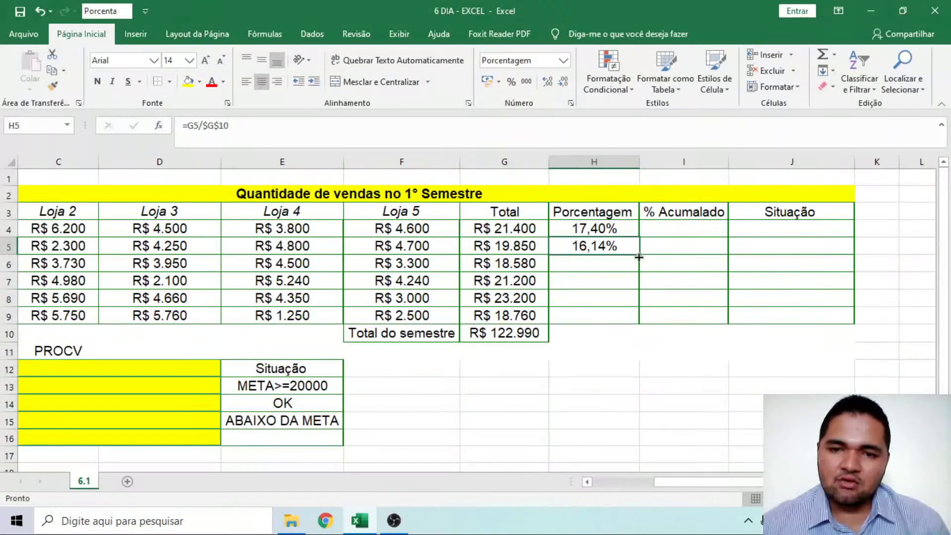
left_click_drag(639, 255, 634, 319)
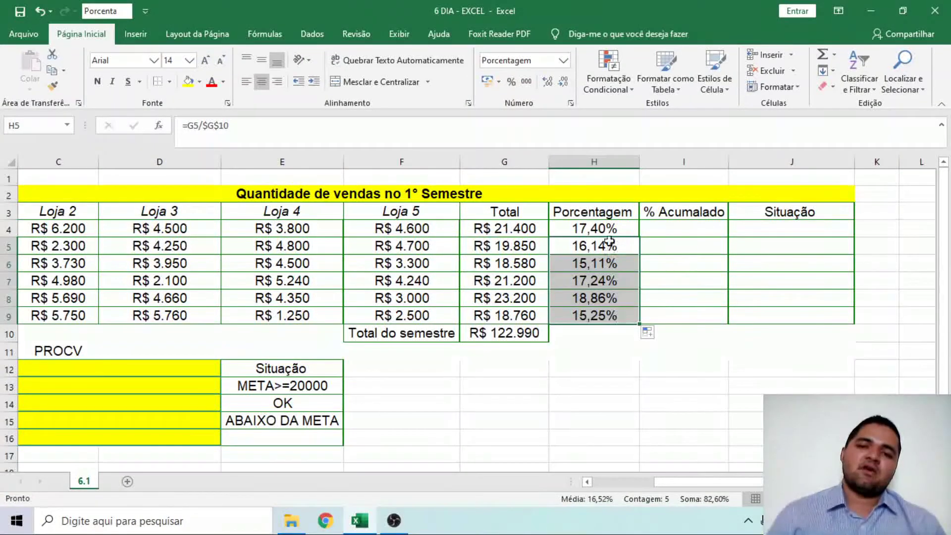
- Enter the formula =SOMA(H4) in I4, the first cell under % Acumalado, and select that cell again
left_click_drag(661, 480, 651, 479)
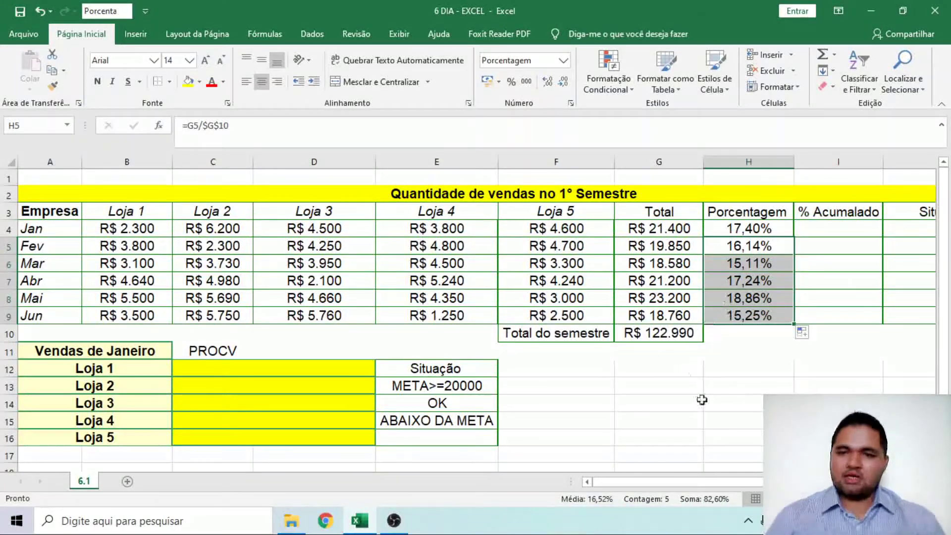
left_click_drag(644, 481, 710, 482)
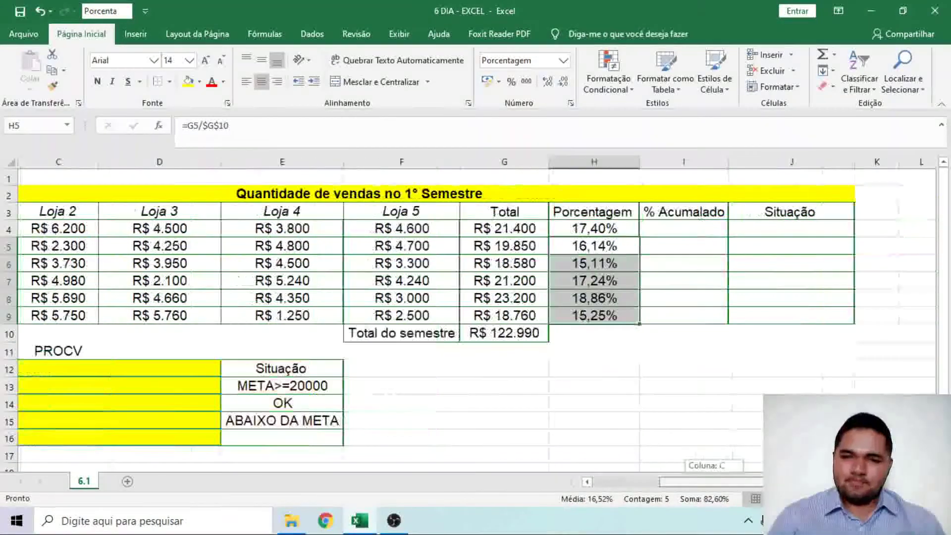
left_click(697, 232)
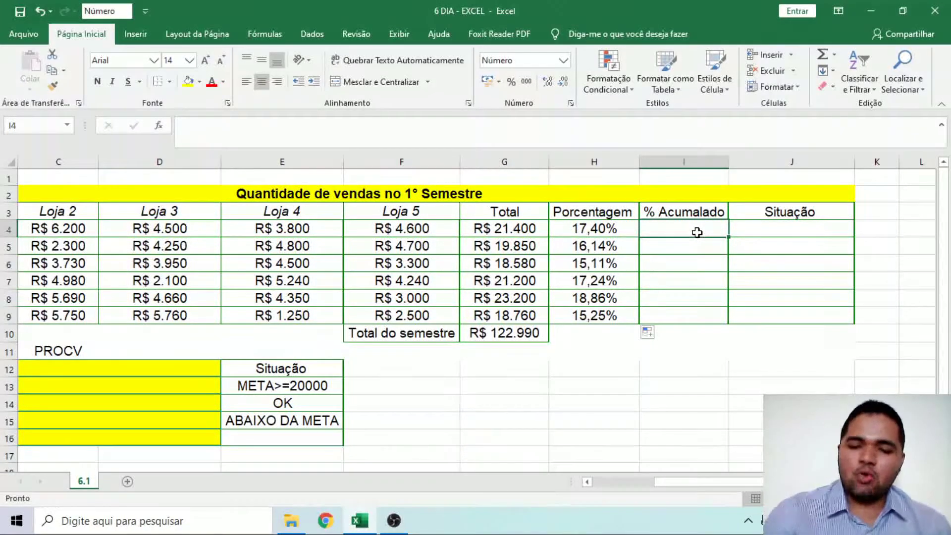
type("=")
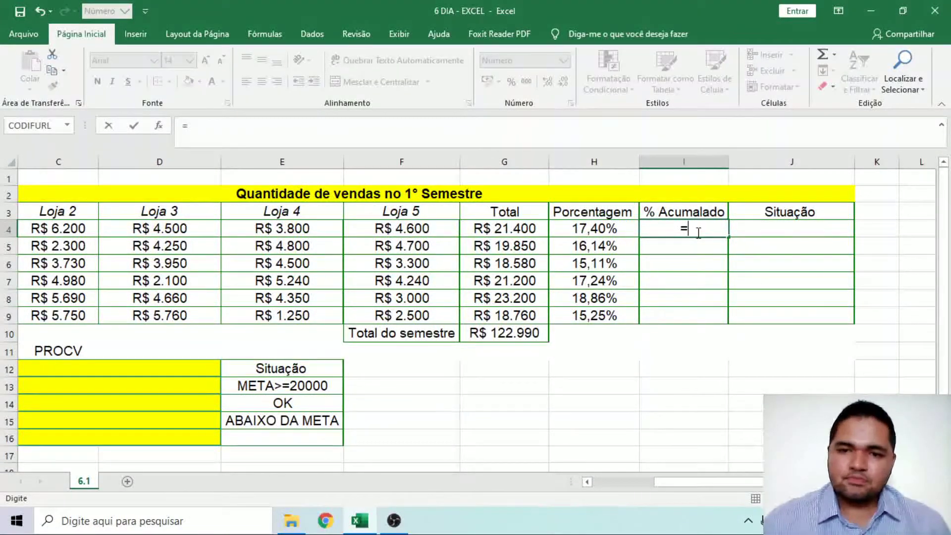
type("SOMA")
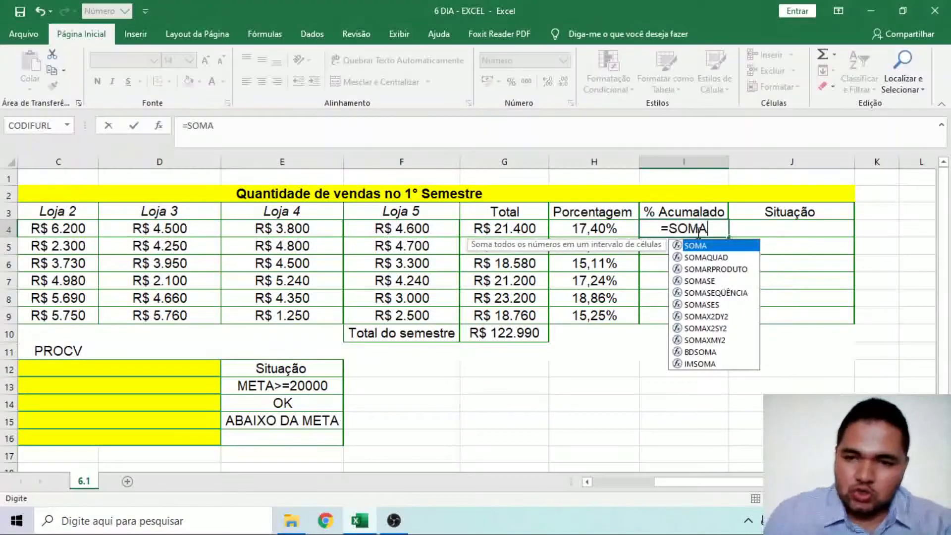
double_click(706, 246)
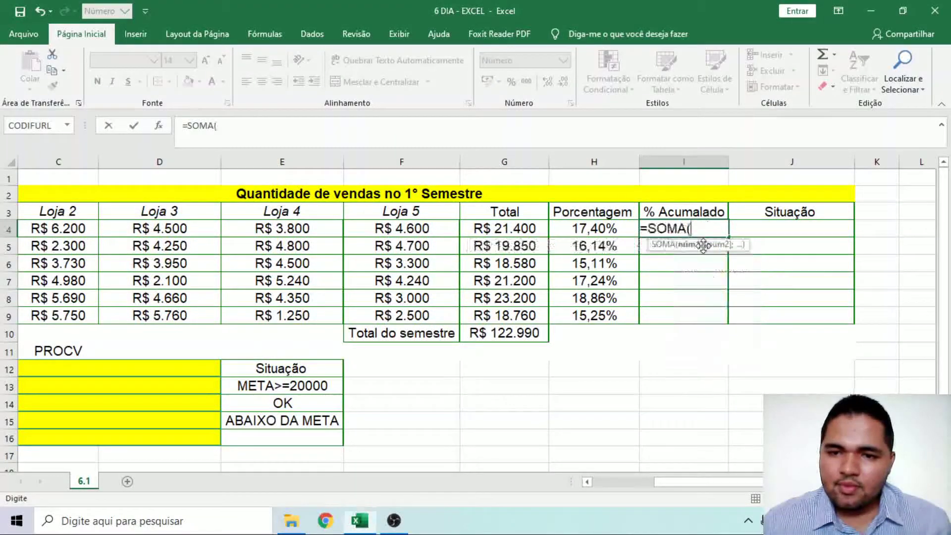
left_click(594, 231)
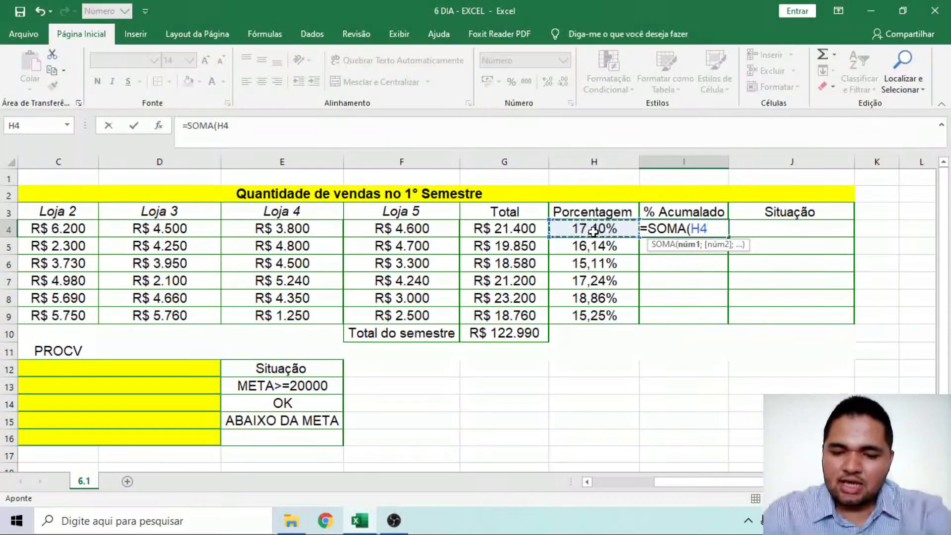
type(")")
key("Return")
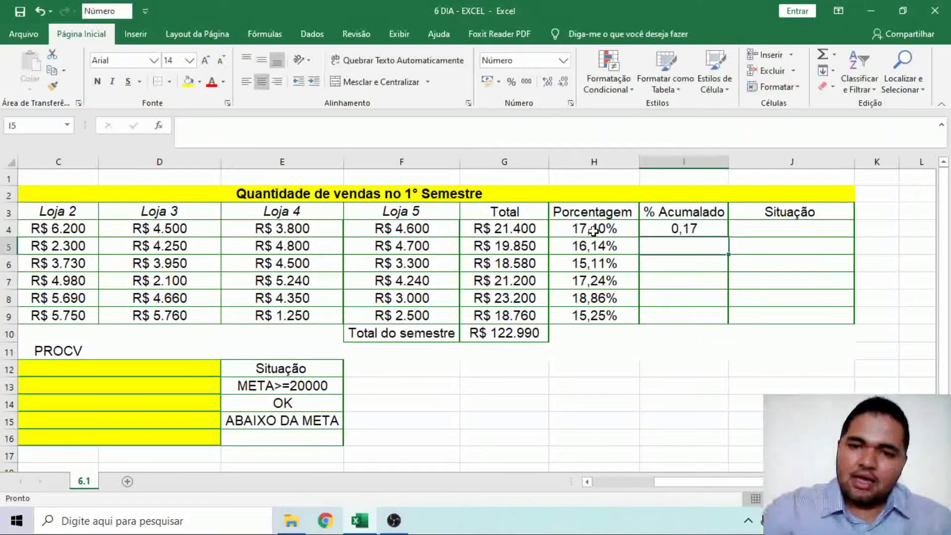
left_click(659, 229)
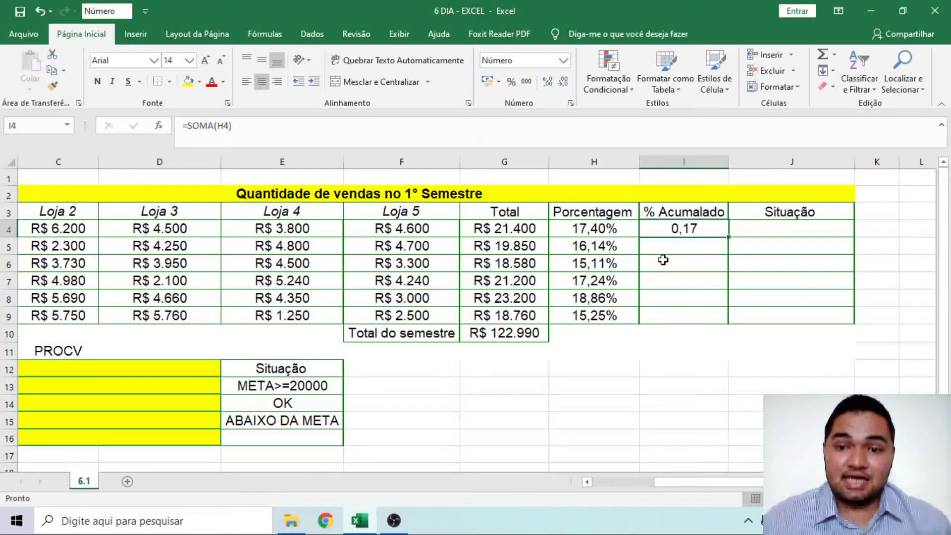
- Format the whole % Acumalado column (I) with the Porcentagem number format
left_click(693, 159)
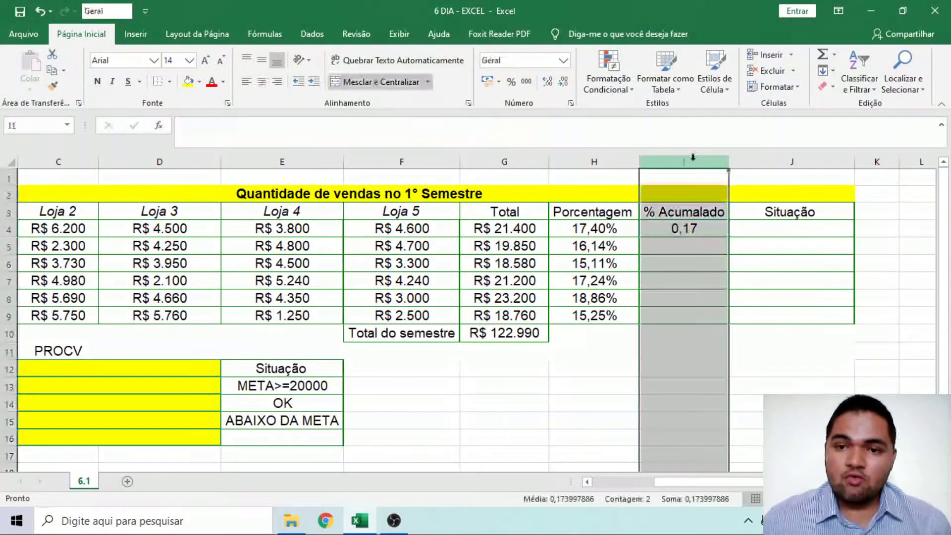
left_click(563, 60)
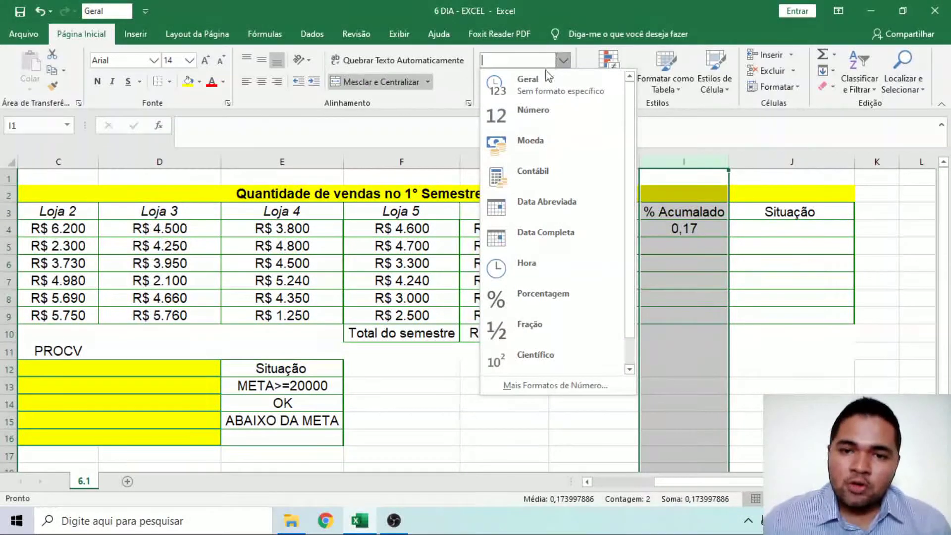
left_click(555, 291)
left_click_drag(731, 397, 724, 397)
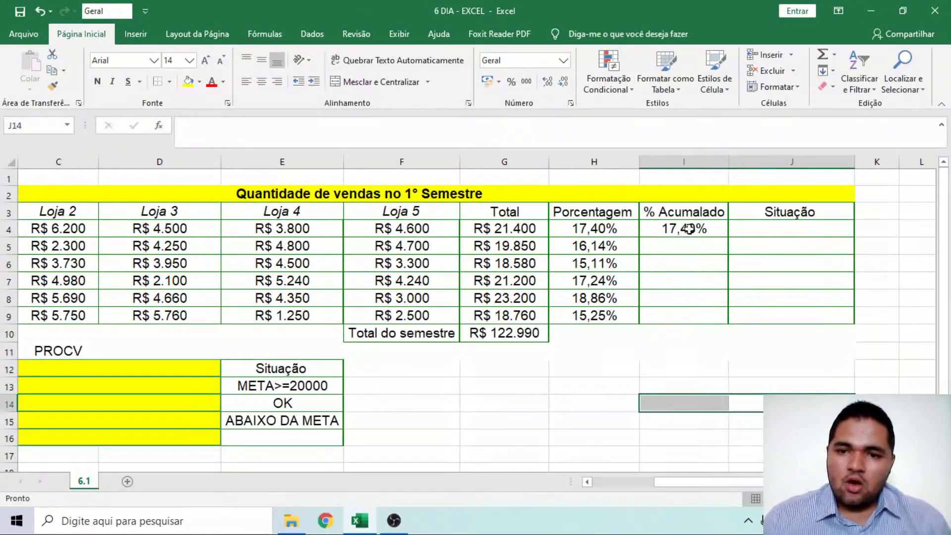
- Enter the formula =SOMA(H4:H5) in I5 to accumulate the first two months' percentages
left_click(691, 249)
type("=S")
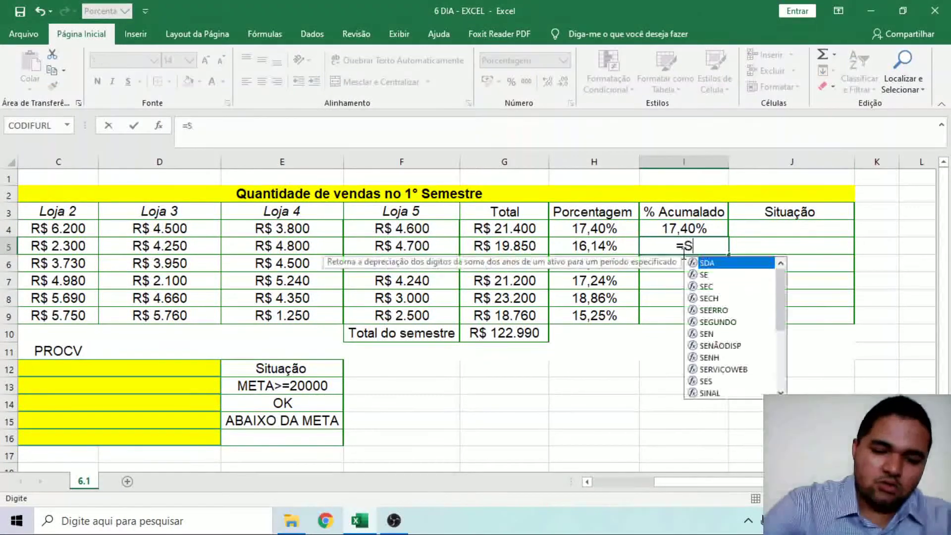
type("OMMA")
key("BackSpace")
key("BackSpace")
key("BackSpace")
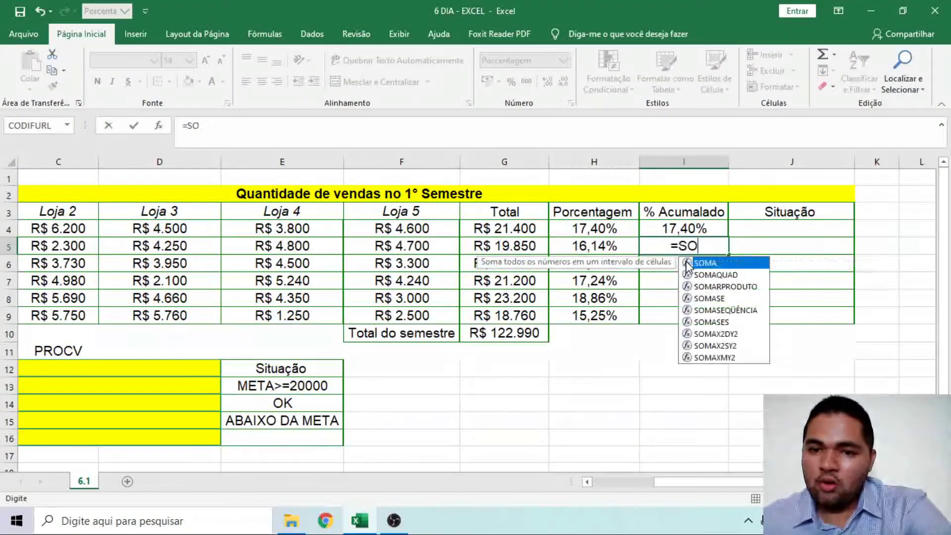
type("MA")
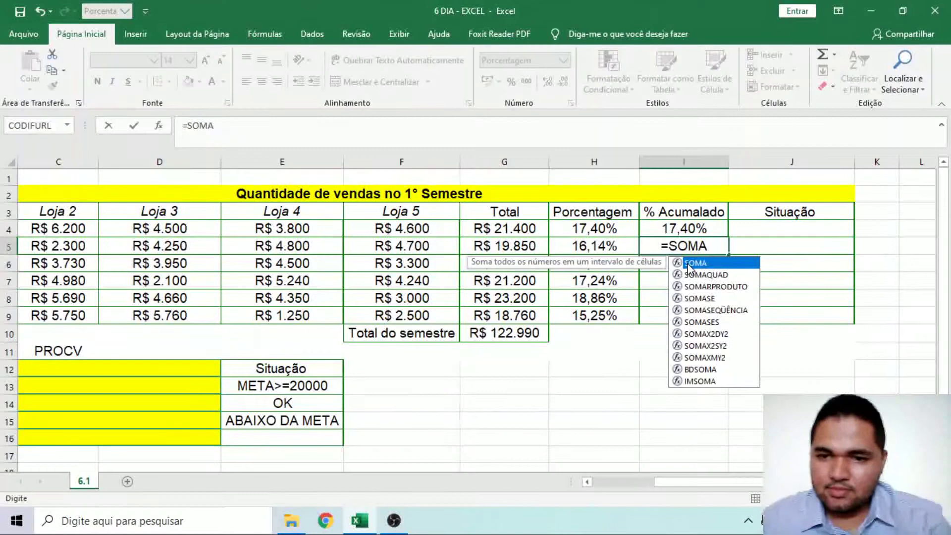
double_click(691, 262)
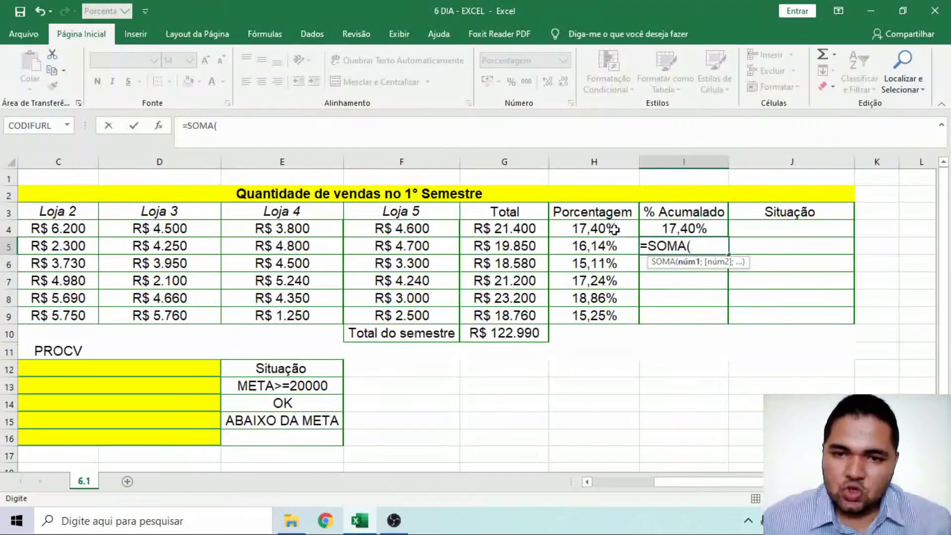
left_click_drag(613, 229, 594, 246)
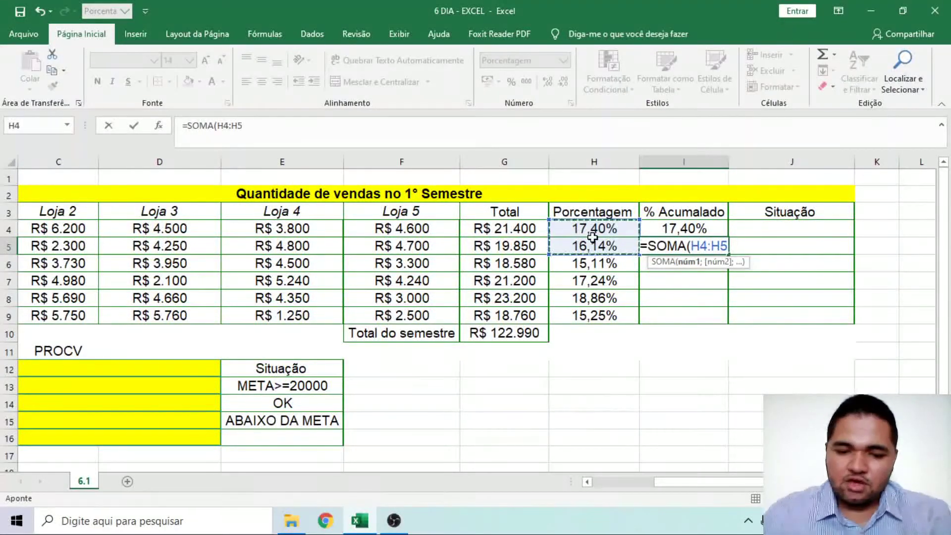
key("Return")
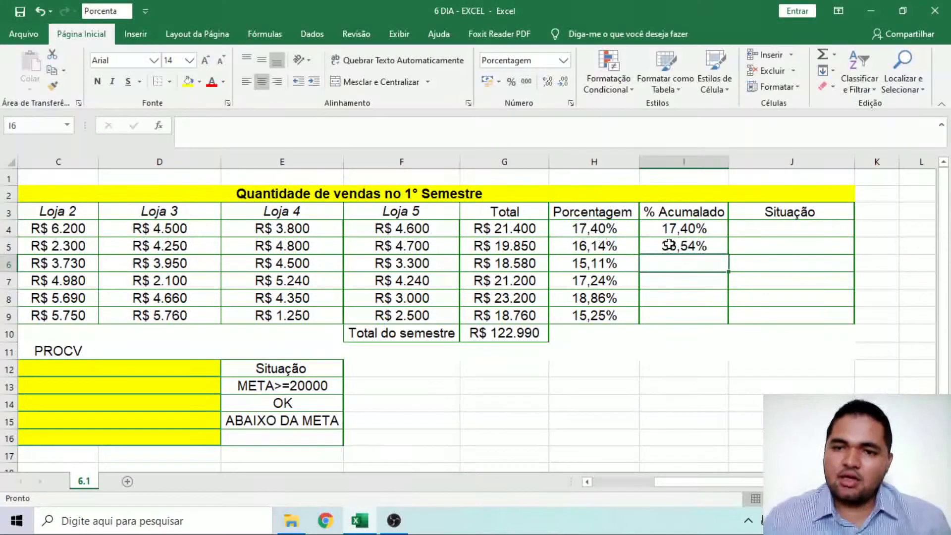
- Fill the I5 formula down to I6 and extend its range there to give =SOMA(H4:H6)
left_click(669, 245)
left_click_drag(730, 255, 709, 283)
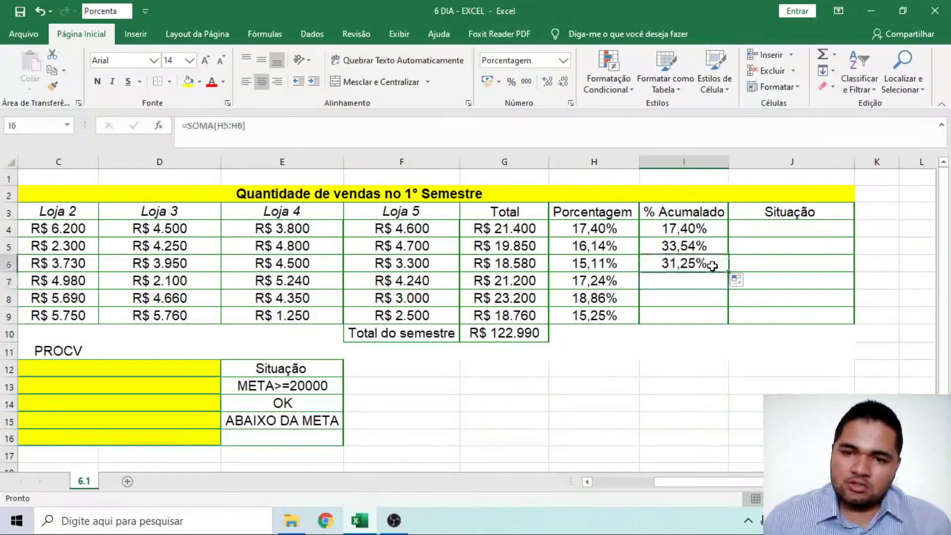
double_click(705, 265)
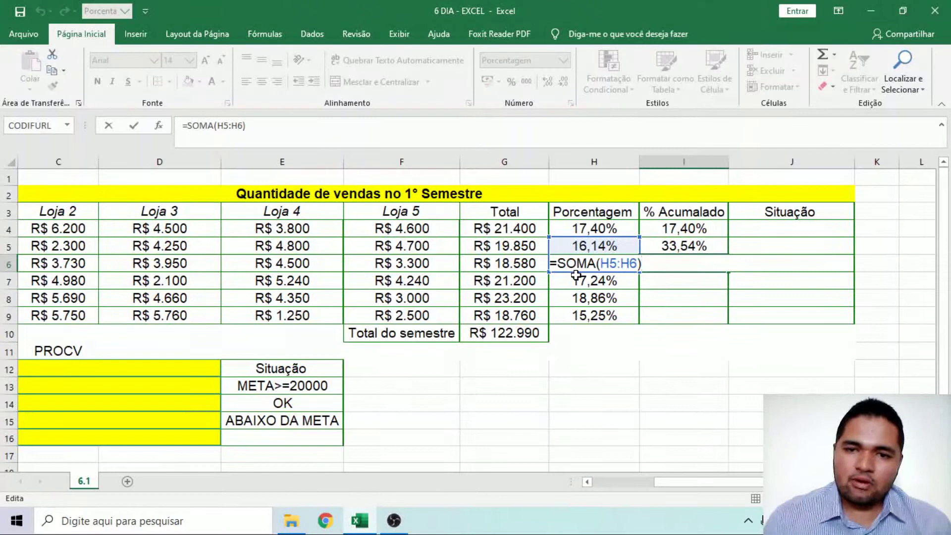
left_click_drag(639, 234, 641, 221)
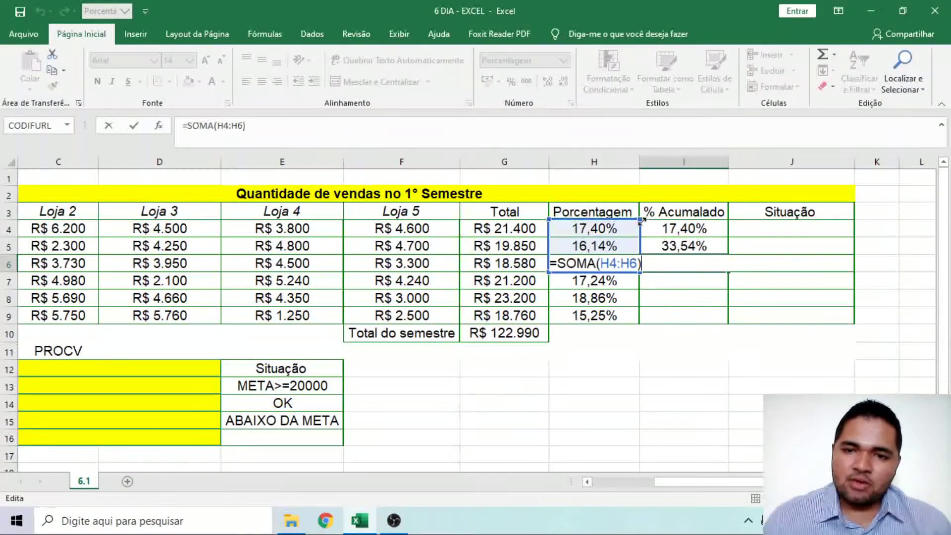
key("Return")
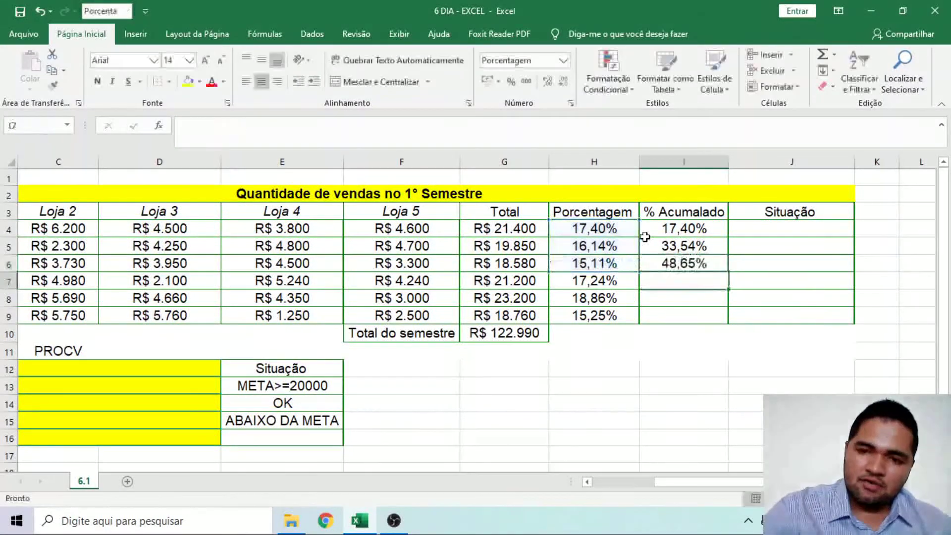
- Fill the I6 accumulated formula down through I9
left_click(713, 268)
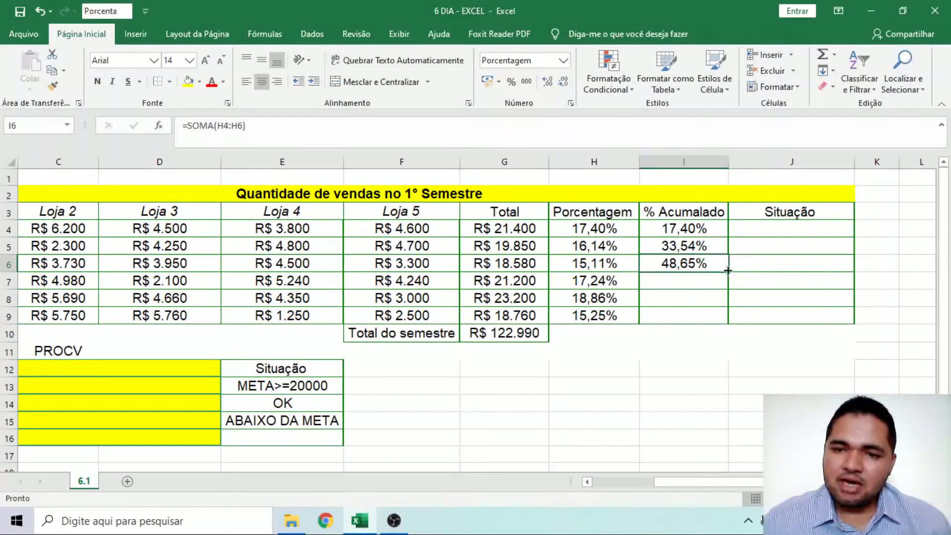
left_click_drag(730, 273, 719, 312)
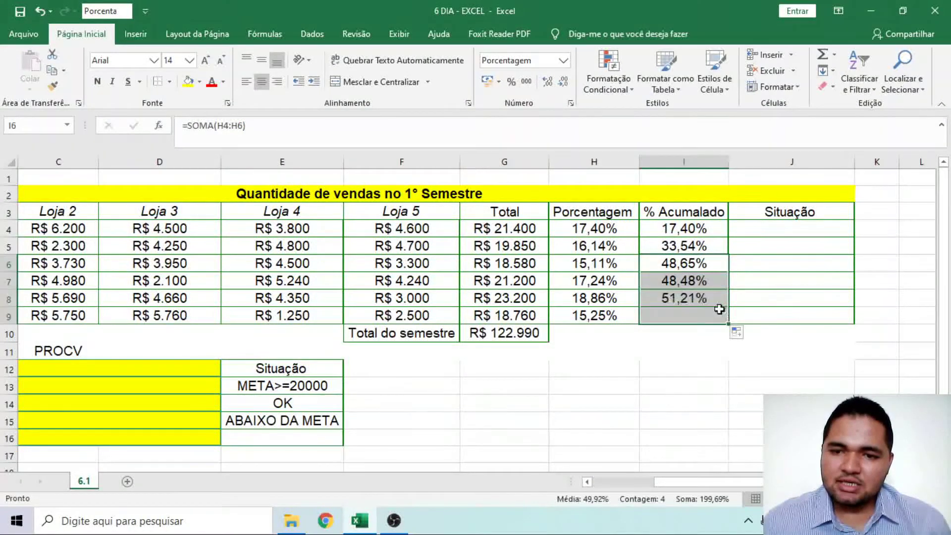
- Try changing the sum range of the I7 formula to H4:H9
left_click(714, 281)
left_click(264, 128)
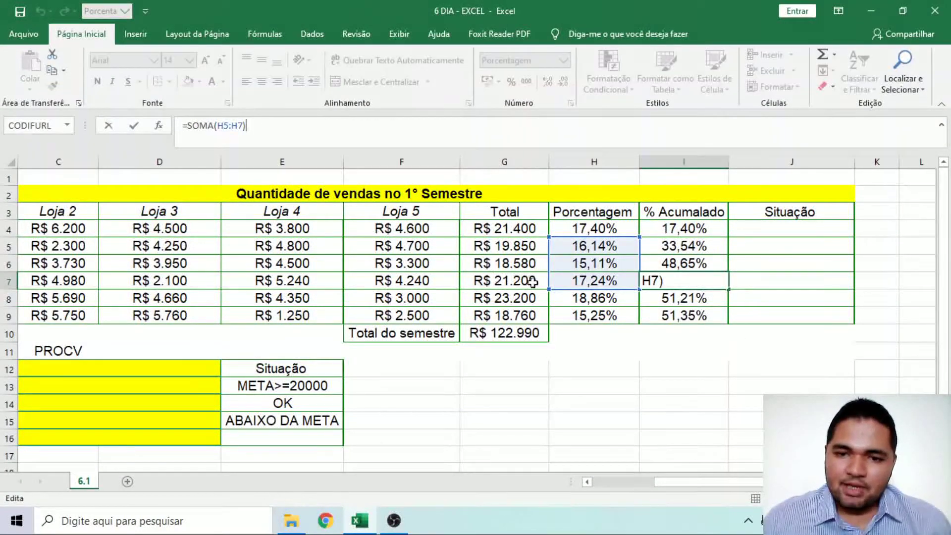
left_click_drag(548, 290, 548, 317)
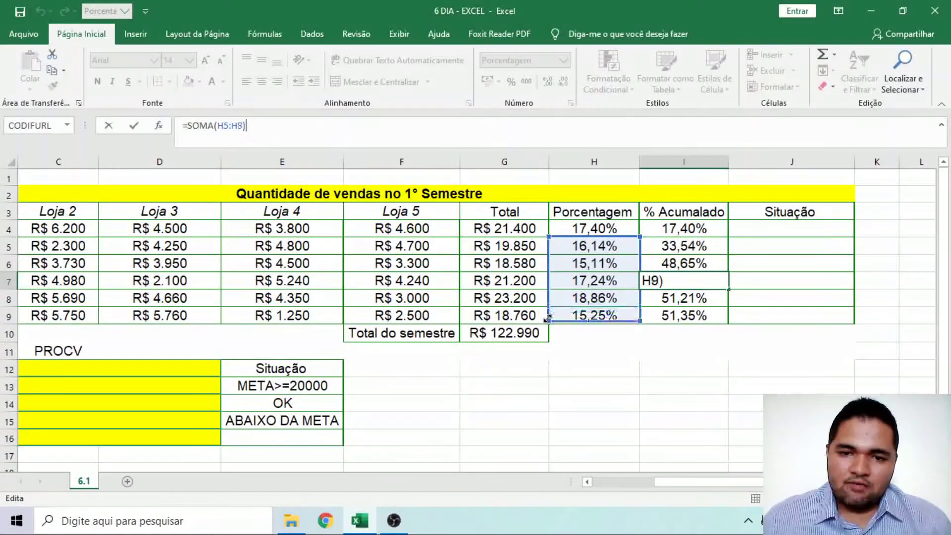
left_click_drag(546, 240, 548, 227)
key("Return")
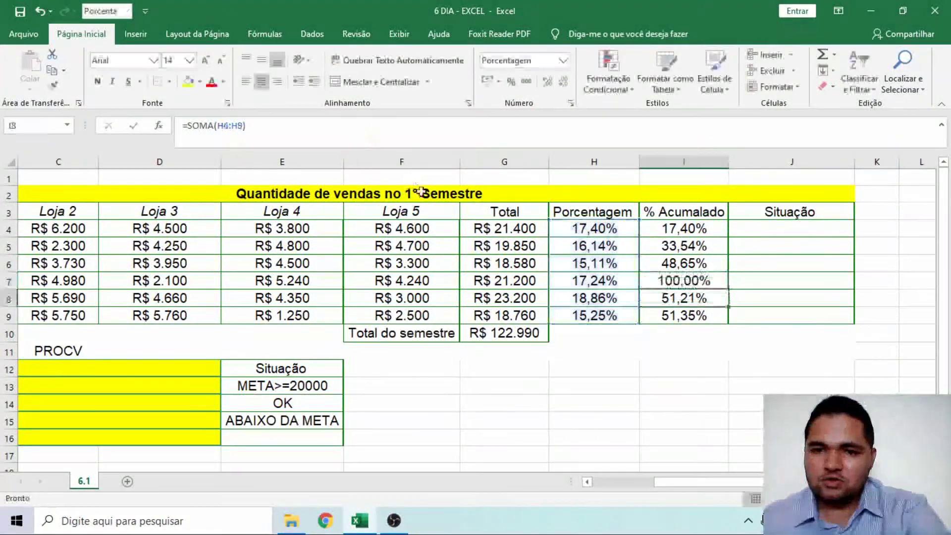
- Correct the I7 formula's range so that it reads =SOMA(H4:H7)
left_click(674, 282)
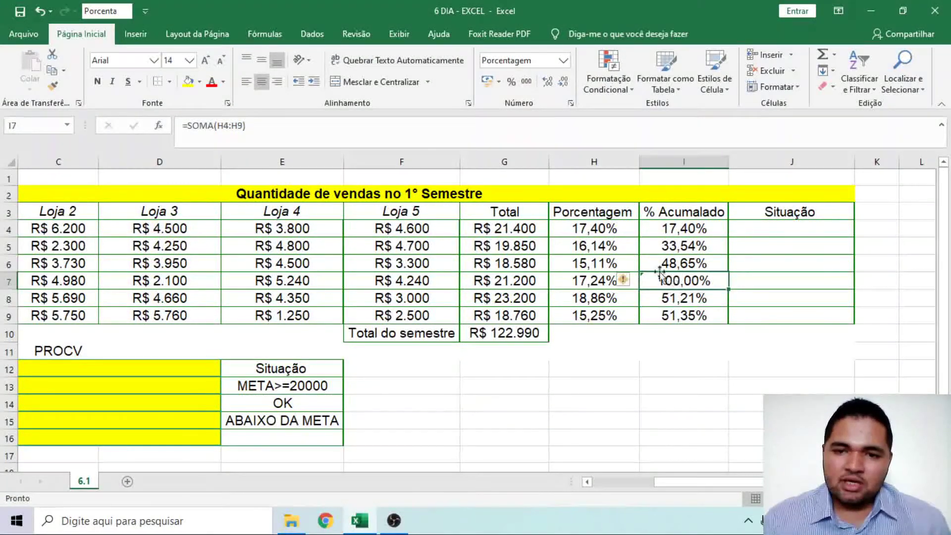
left_click(314, 129)
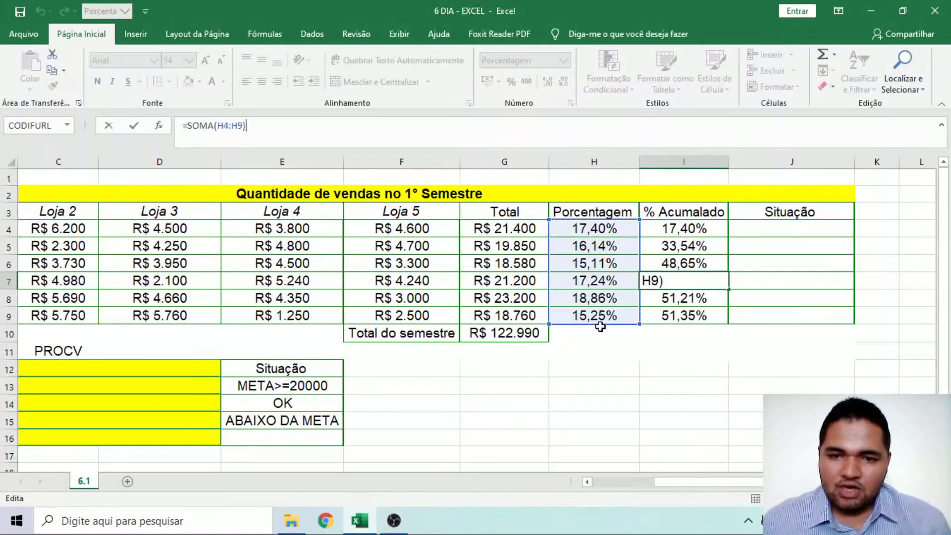
left_click_drag(640, 324, 638, 289)
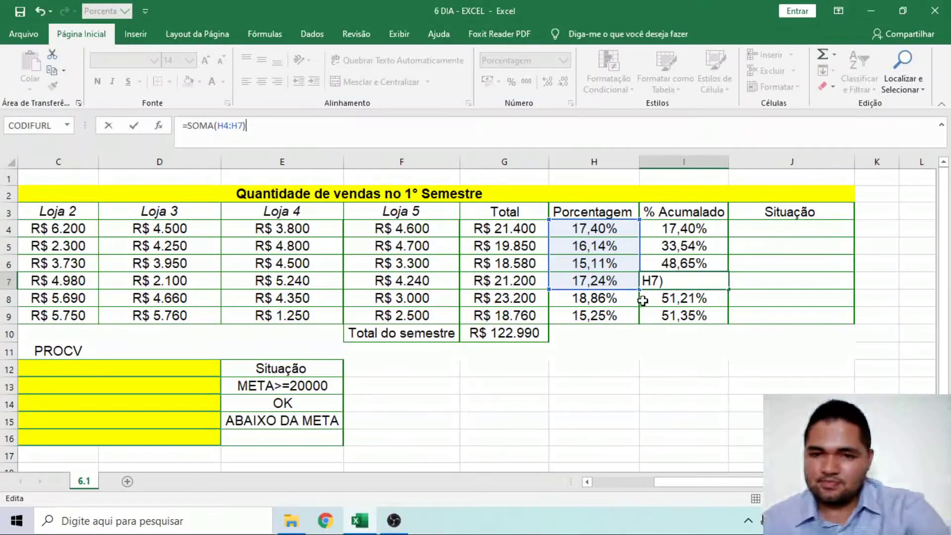
key("Return")
- Extend the last two accumulated formulas back to H4, giving =SOMA(H4:H8) in I8 and =SOMA(H4:H9) in I9
left_click(346, 137)
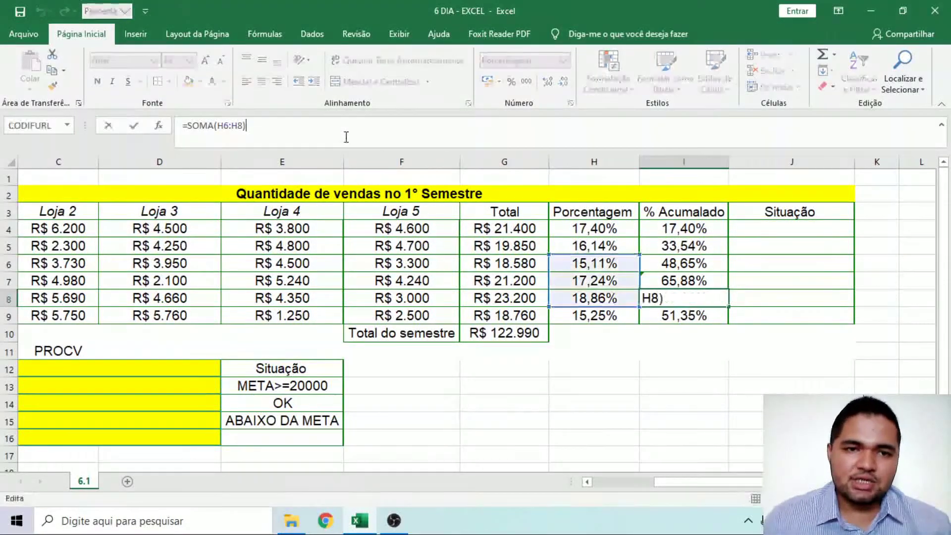
left_click_drag(642, 255, 643, 223)
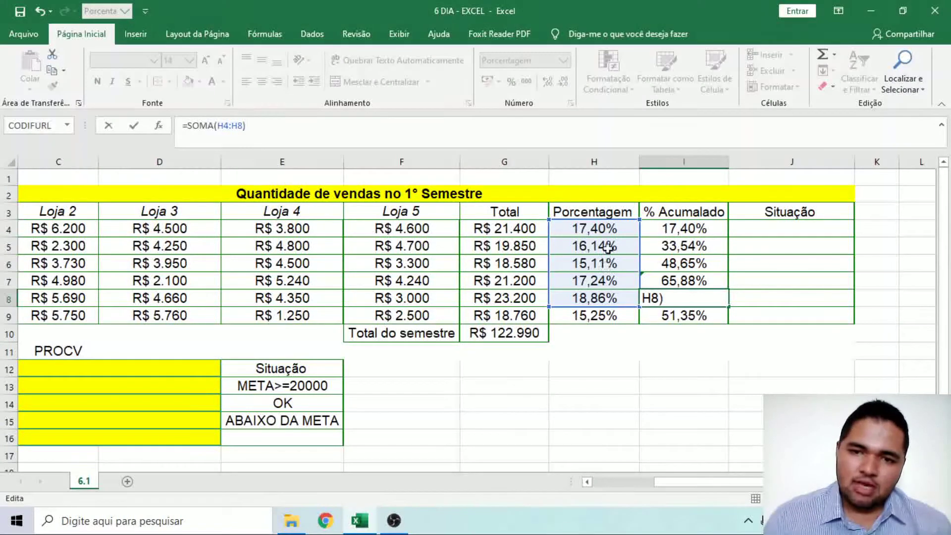
key("Return")
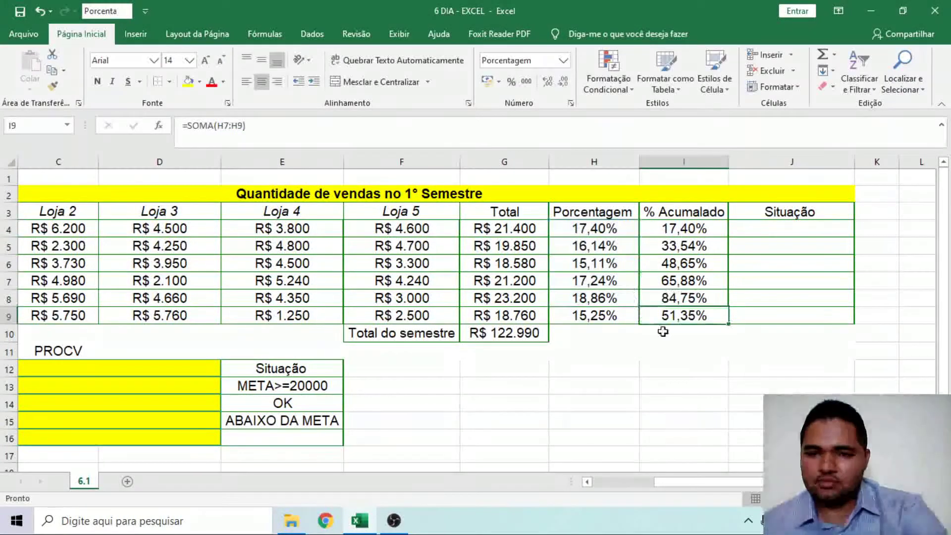
key("F2")
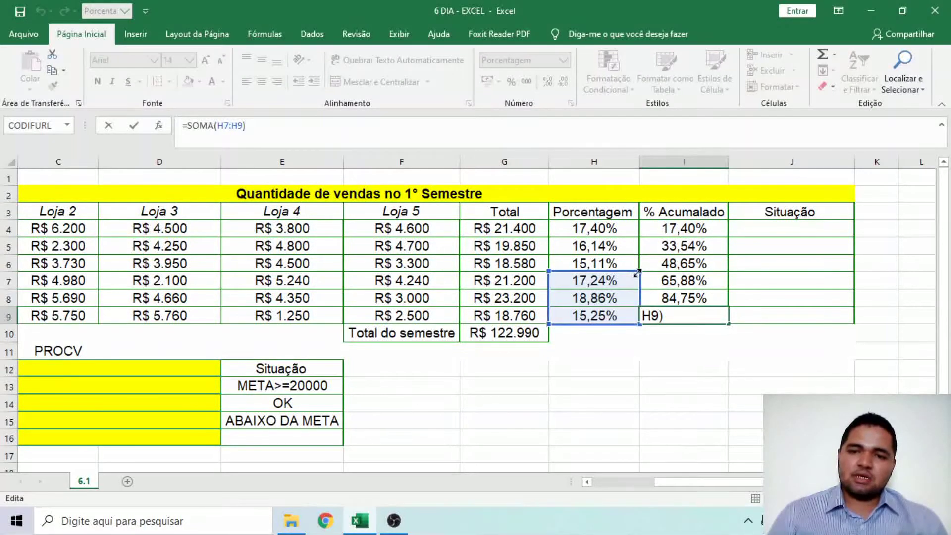
left_click_drag(637, 271, 639, 221)
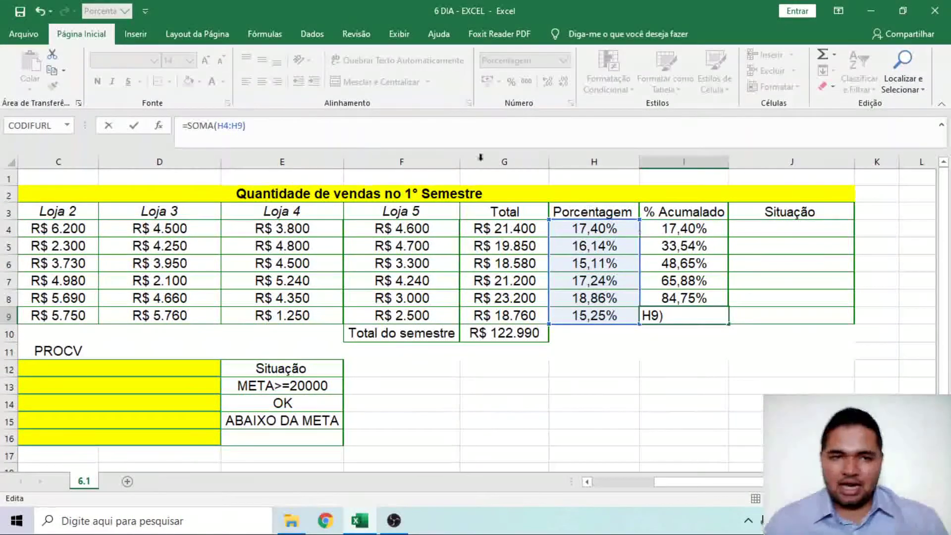
key("Return")
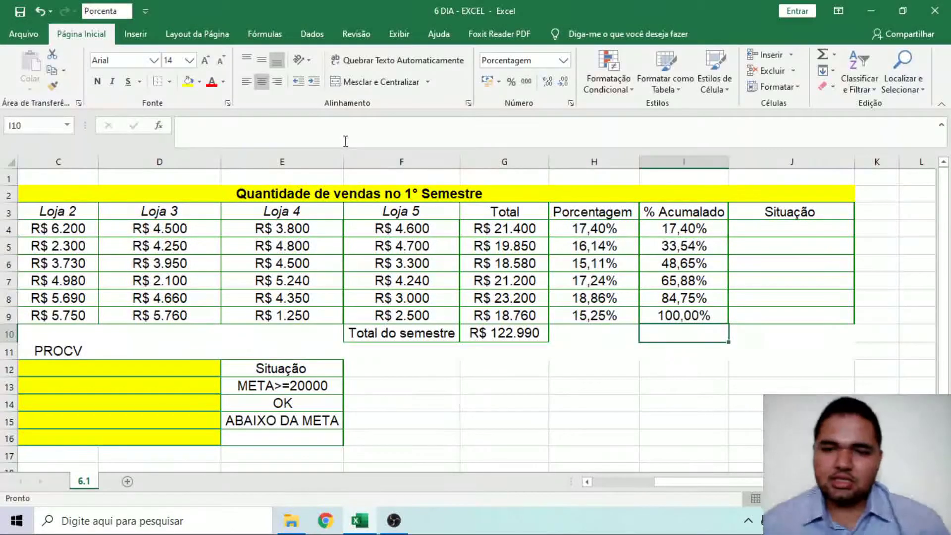
- Review the accumulated formulas in I9 and I4 to I7, checking which percentage cells each one sums
left_click(686, 317)
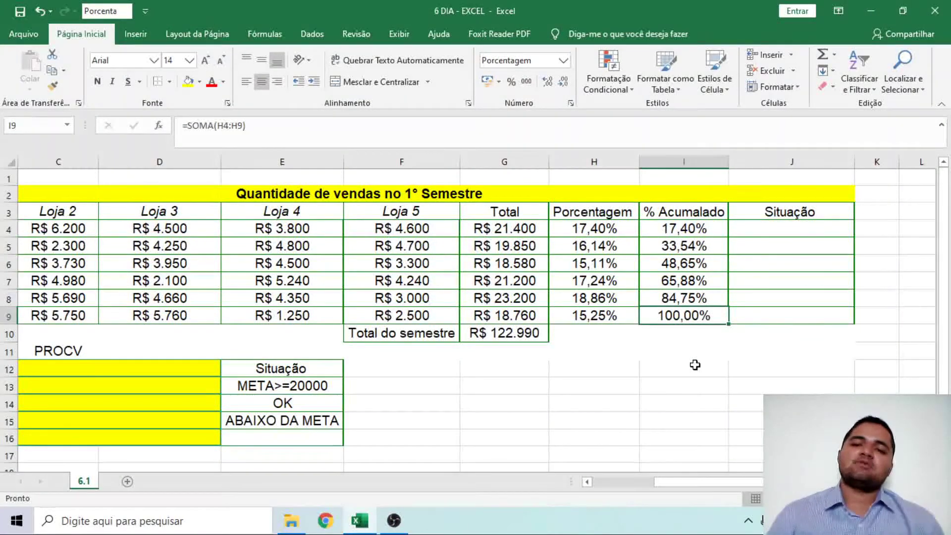
left_click(689, 230)
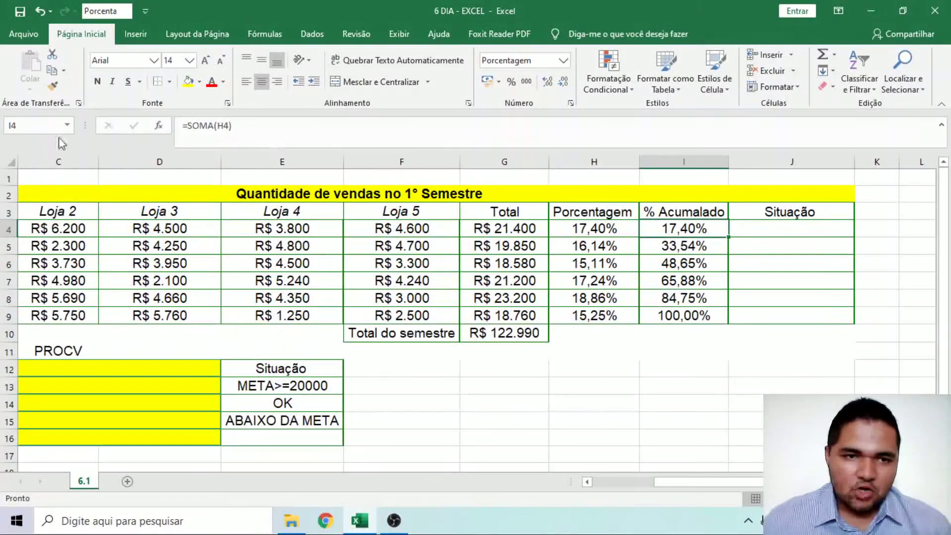
left_click(250, 130)
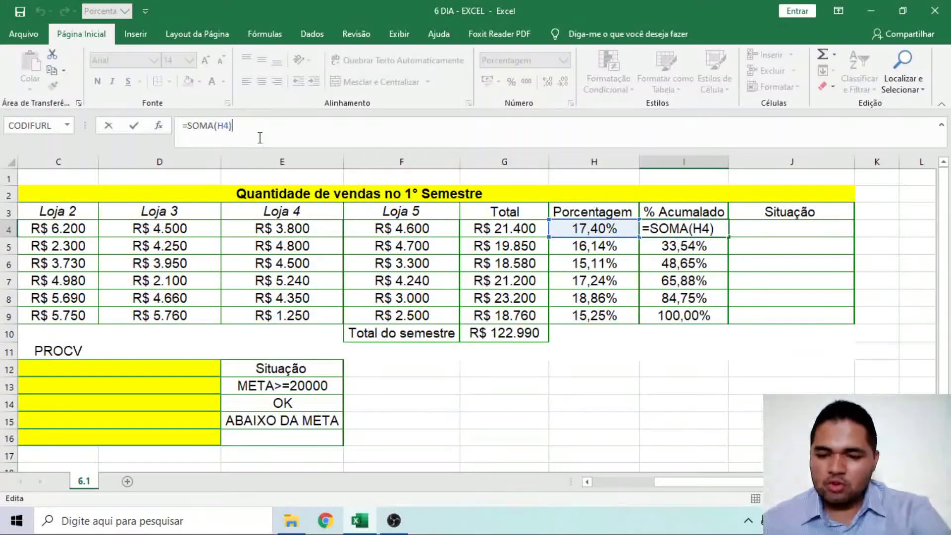
key("Return")
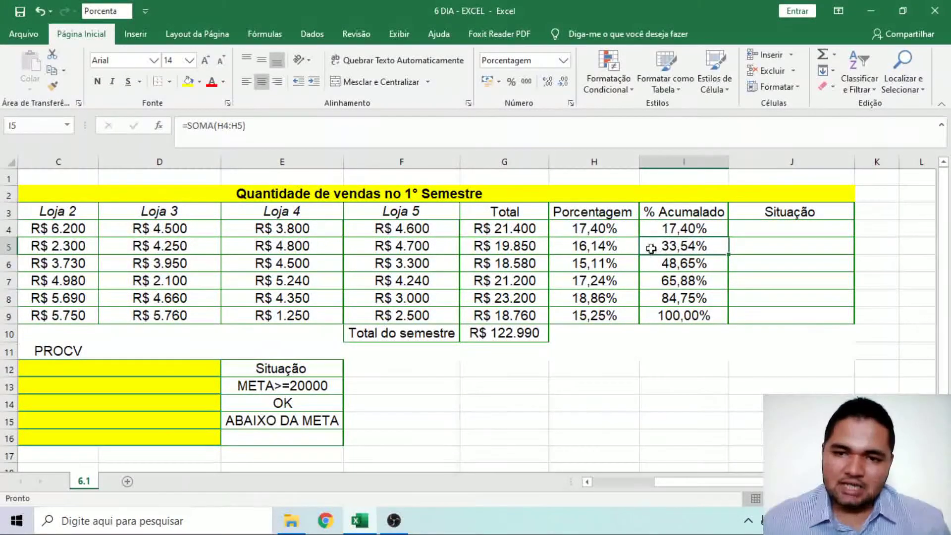
left_click(355, 132)
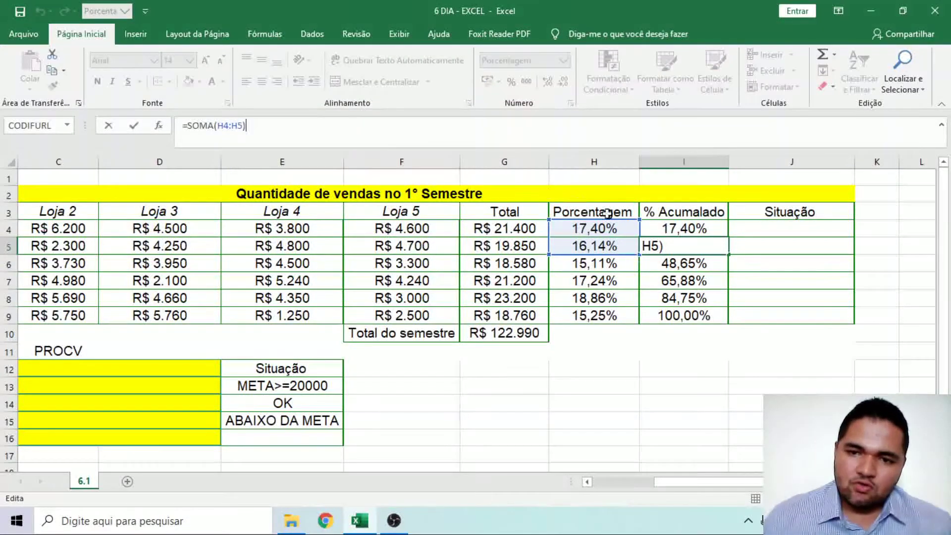
left_click_drag(678, 394, 679, 424)
left_click(680, 257)
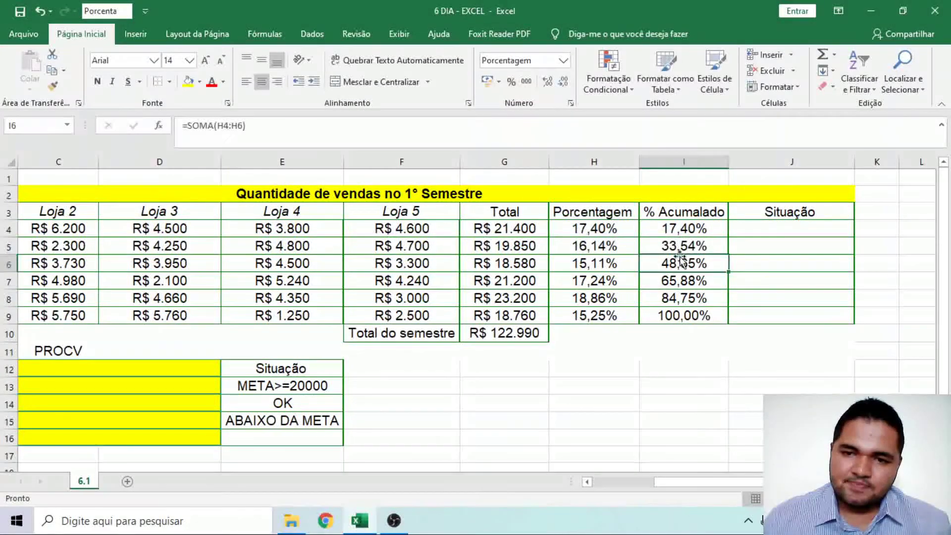
left_click(264, 127)
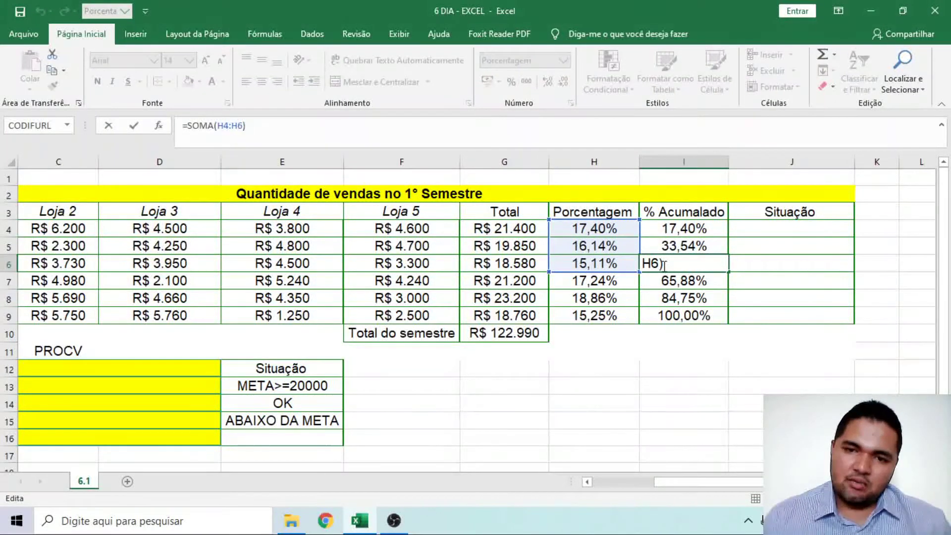
left_click_drag(703, 381, 696, 369)
left_click(686, 282)
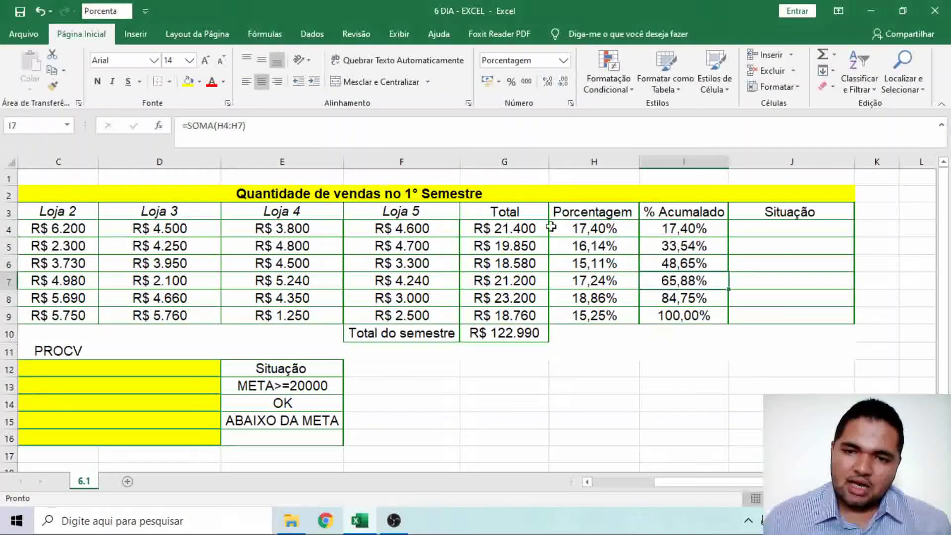
- Review the accumulated formulas in I7, I8 and I9, checking which percentage cells each one sums
left_click(308, 129)
left_click(666, 400)
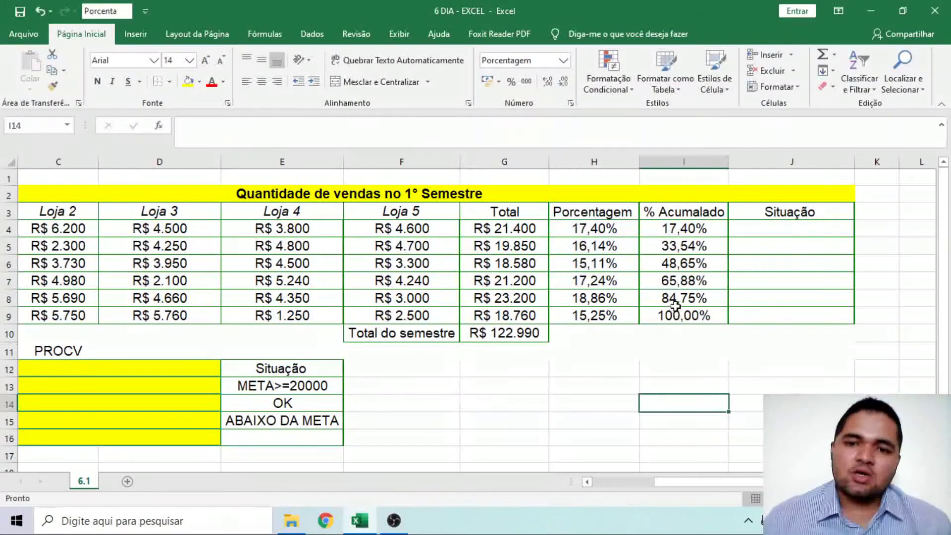
left_click(674, 301)
left_click(347, 144)
left_click(597, 421)
left_click(666, 315)
left_click(277, 140)
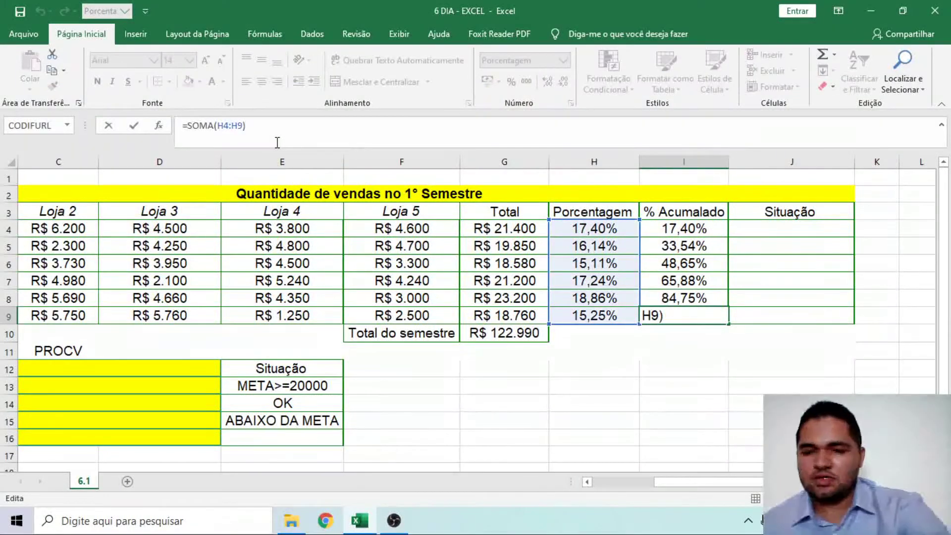
key("Return")
- Start an SE formula in J4 with the logical test G4>=20000
left_click_drag(659, 482, 730, 470)
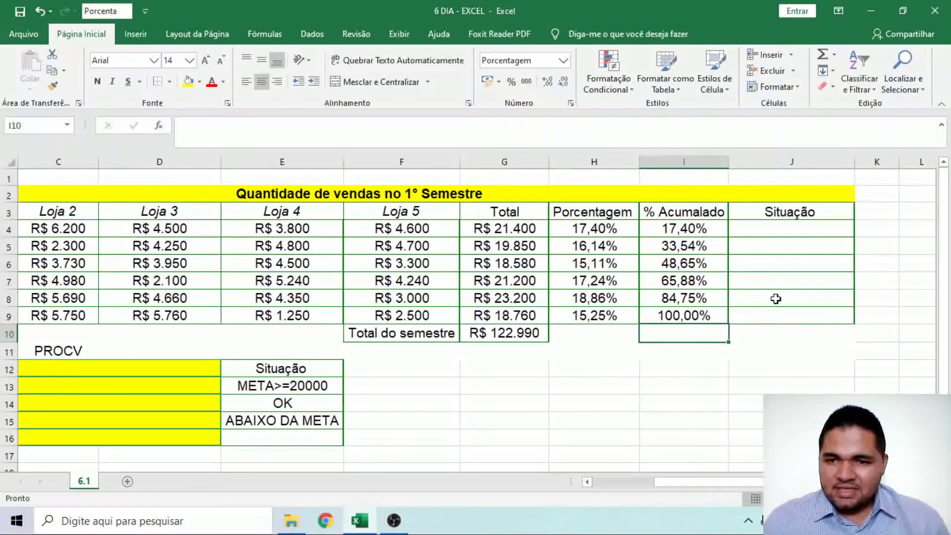
left_click(770, 228)
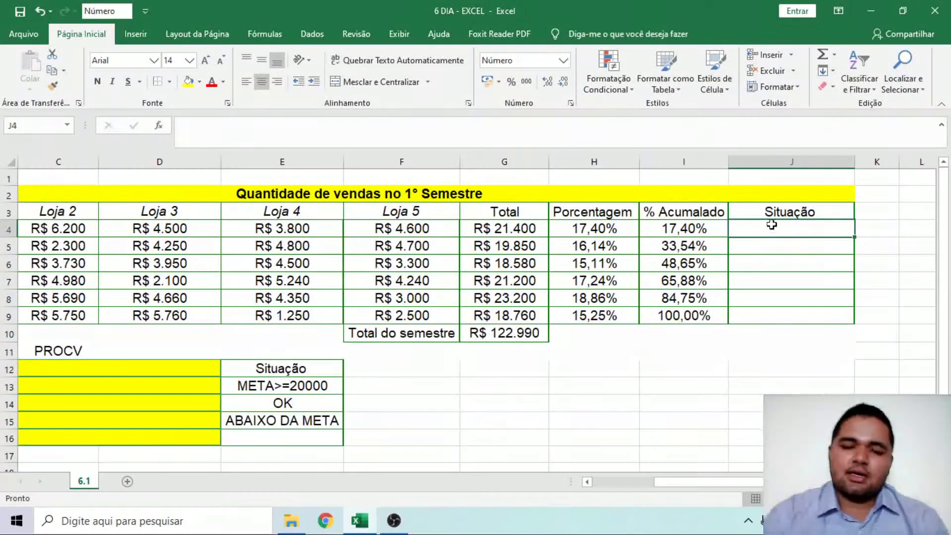
type("=SE")
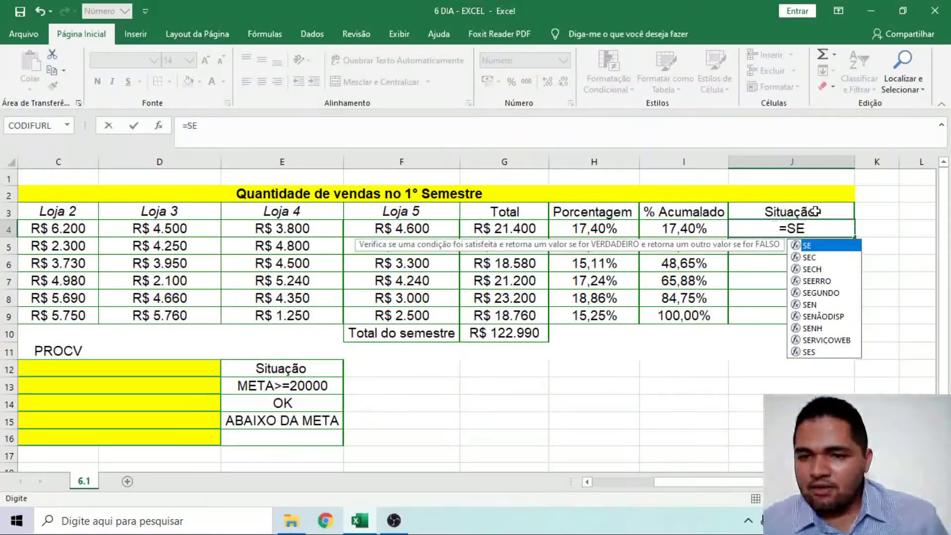
type("(")
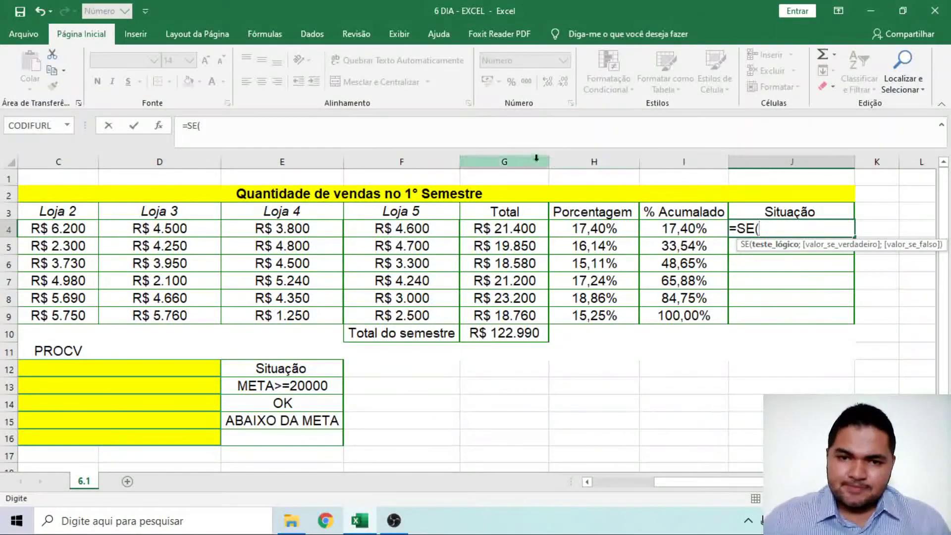
left_click(515, 229)
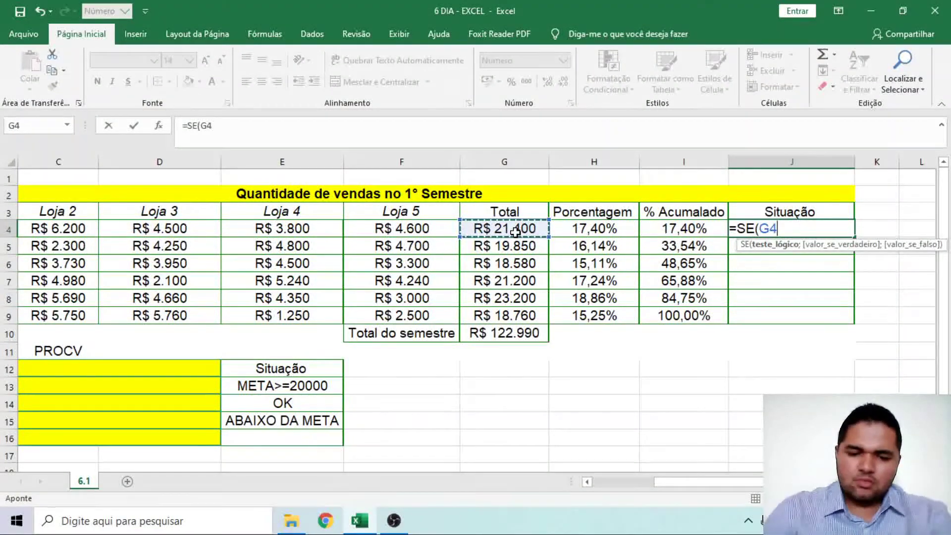
type(">")
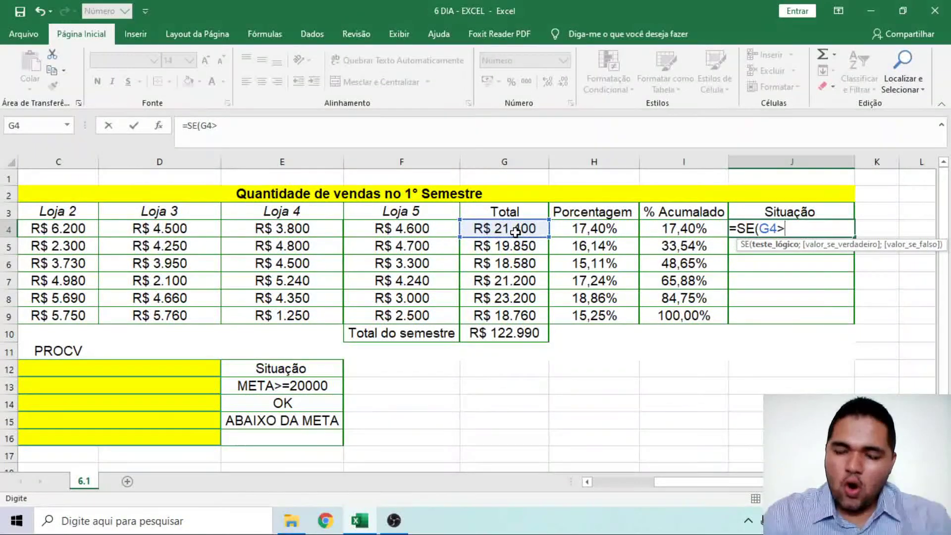
type("=20")
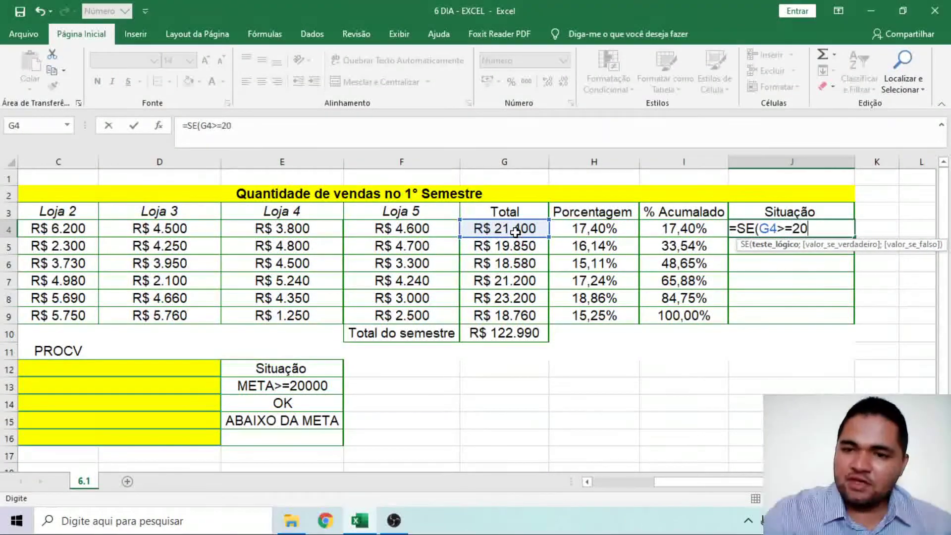
type("000")
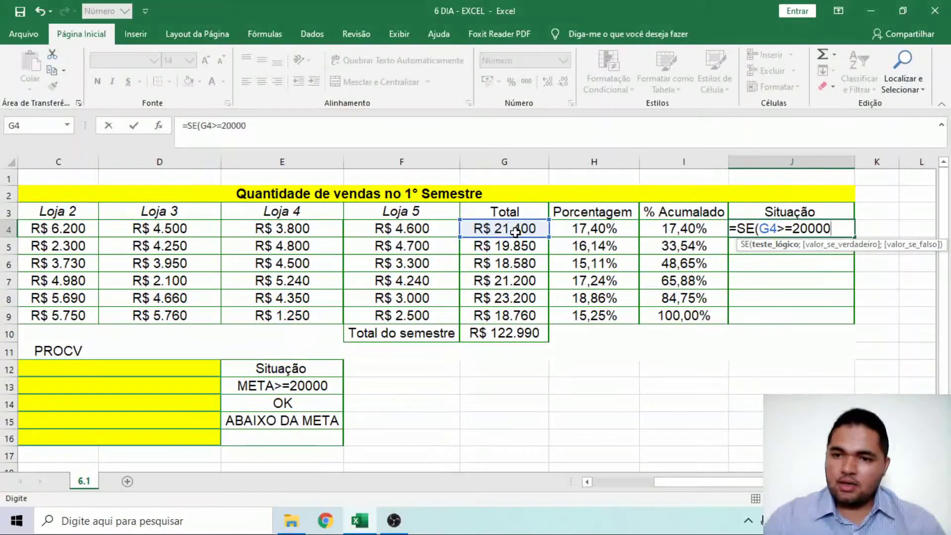
- Add "OK" as the value returned when the J4 test is true, followed by the separator for the false value
type(";")
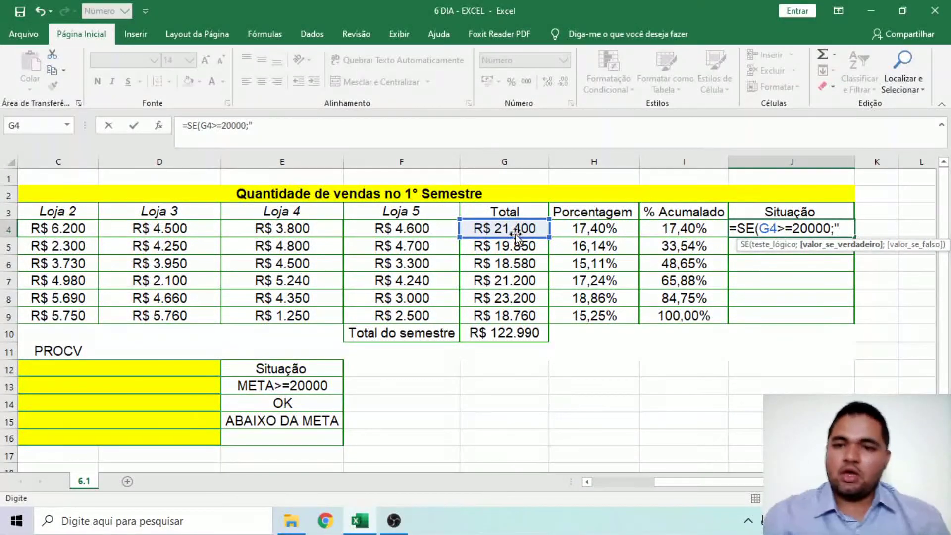
type("OK")
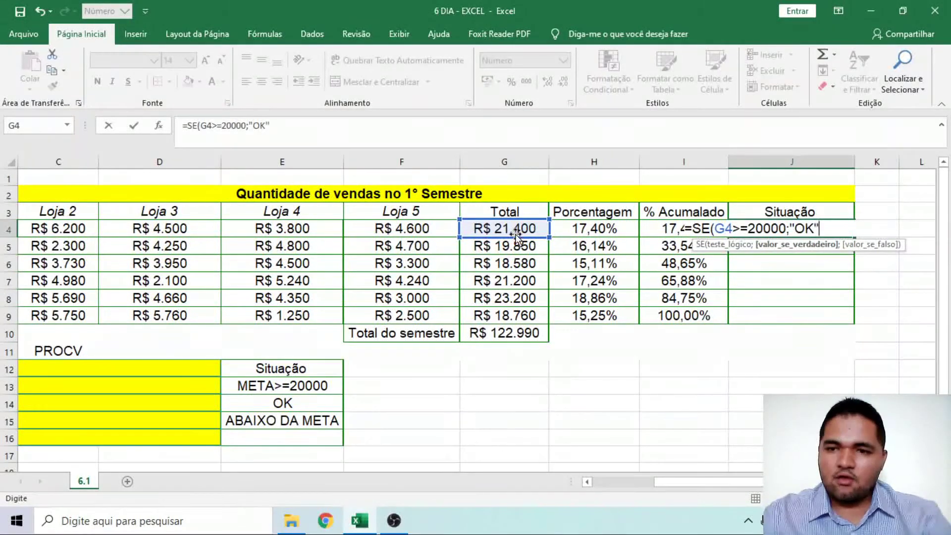
type("\"")
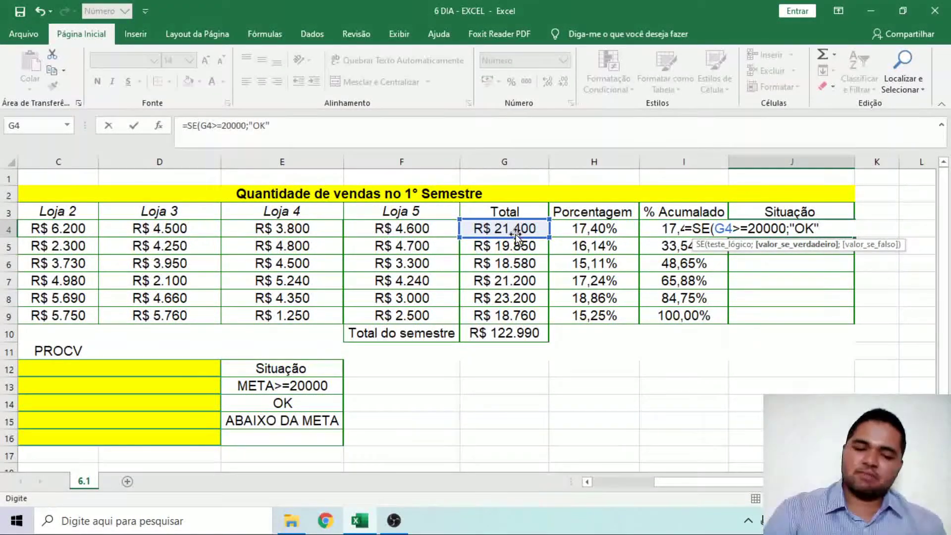
type(";")
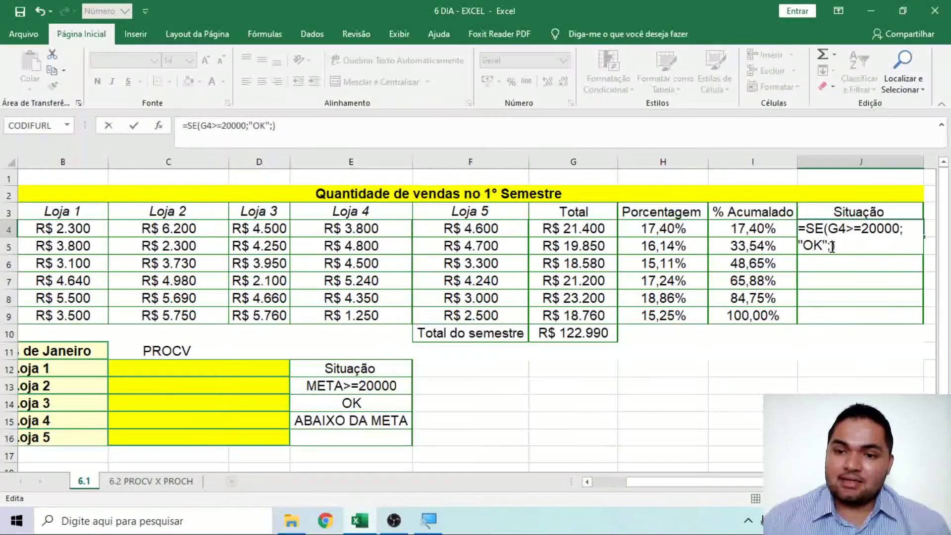
- Use E15 as an absolute reference for the false value, completing J4 as =SE(G4>=20000;"OK";$E$15)
left_click(832, 247)
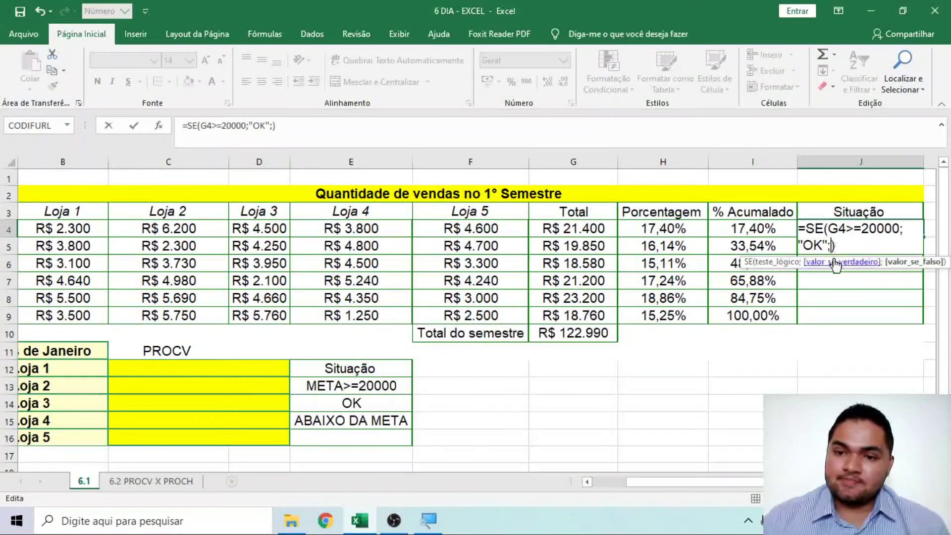
left_click(354, 424)
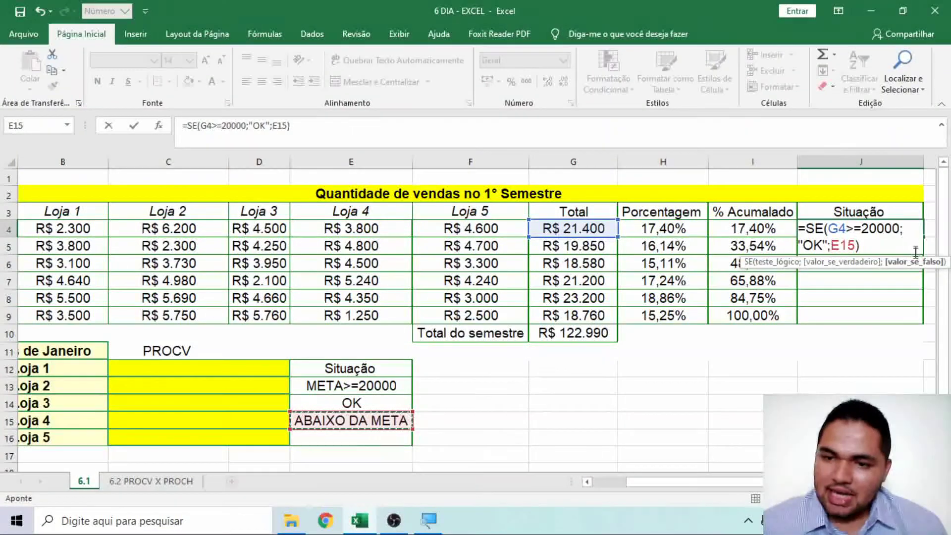
left_click(835, 244)
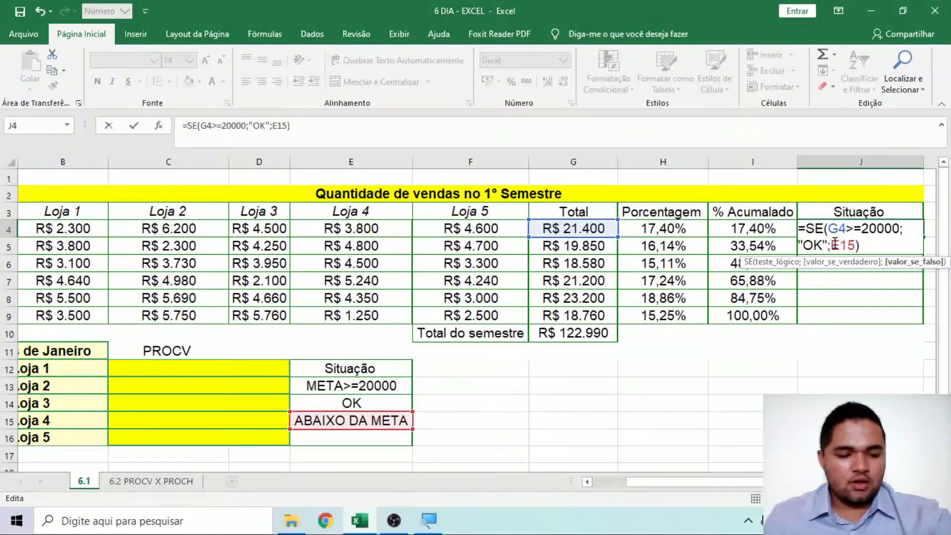
key("F4")
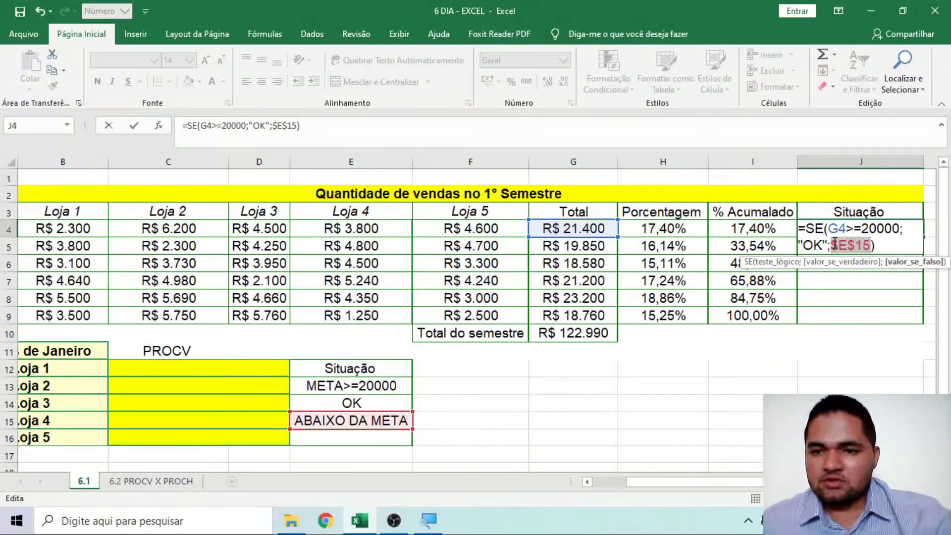
left_click(881, 246)
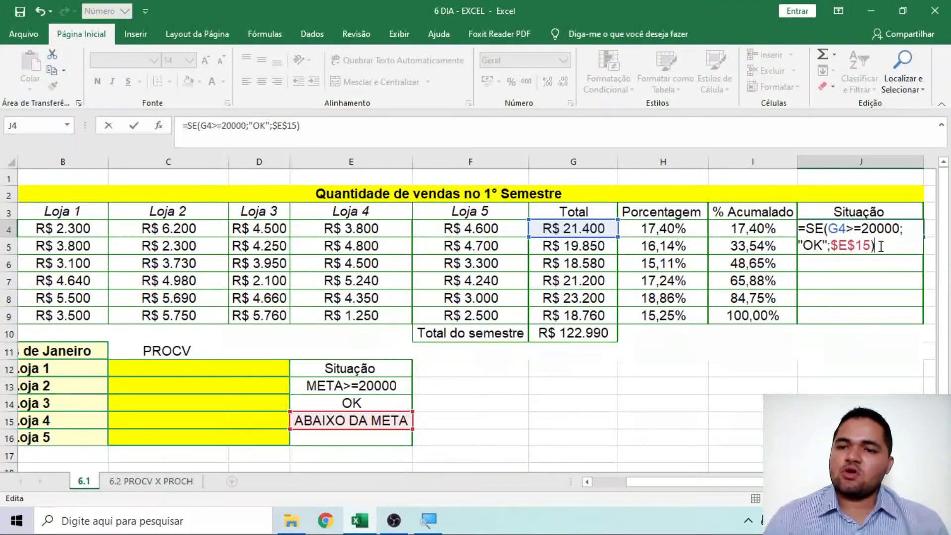
key("Return")
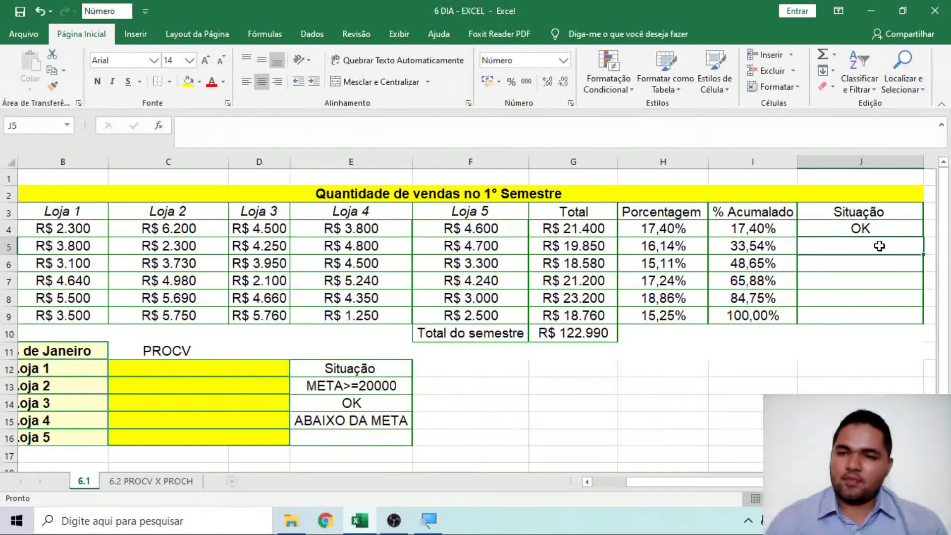
- Review the J4 formula, copy it down through J9 and check the monthly totals against the 20000 target
double_click(880, 233)
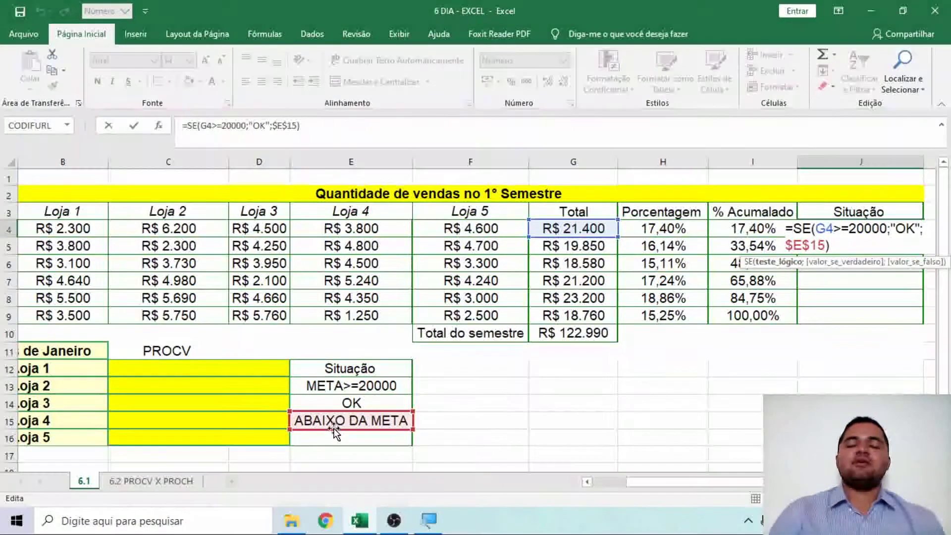
key("Return")
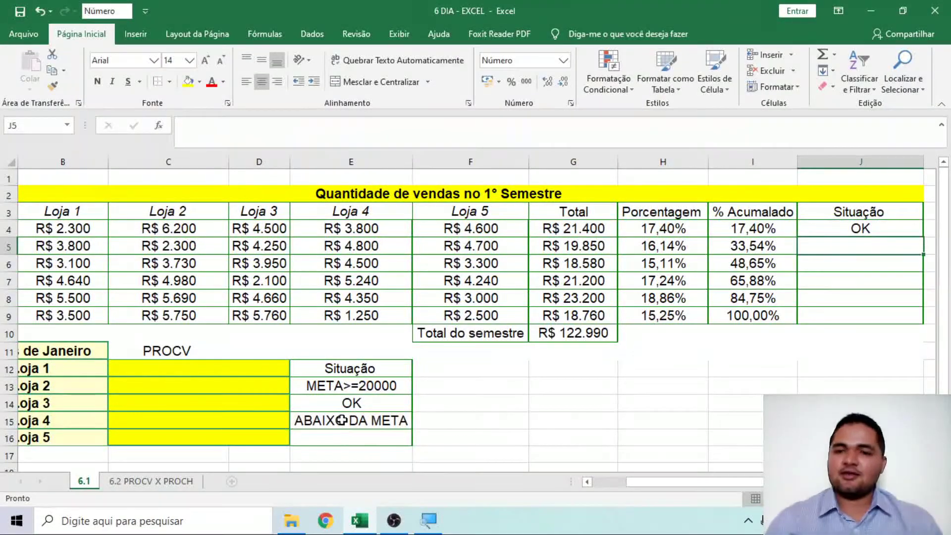
left_click(852, 227)
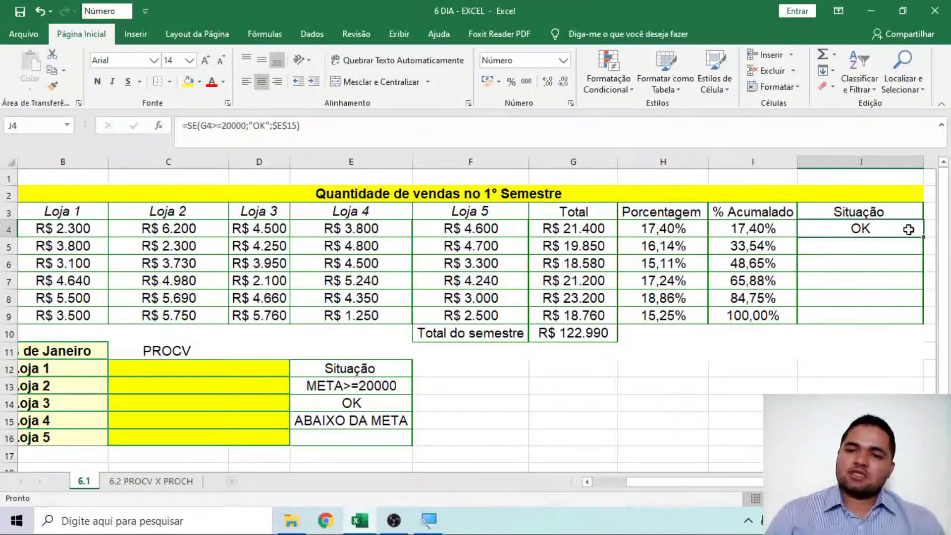
left_click_drag(925, 237, 915, 321)
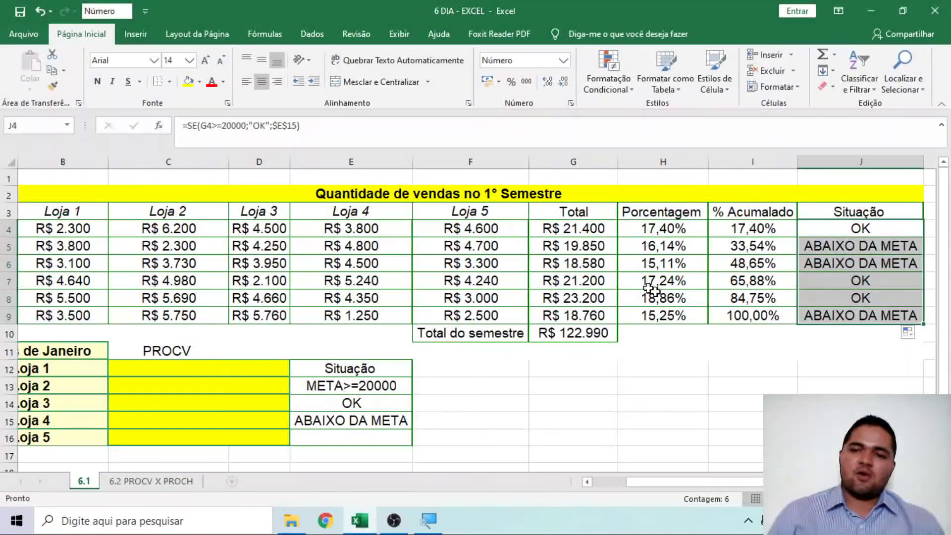
left_click(608, 245)
left_click(591, 266)
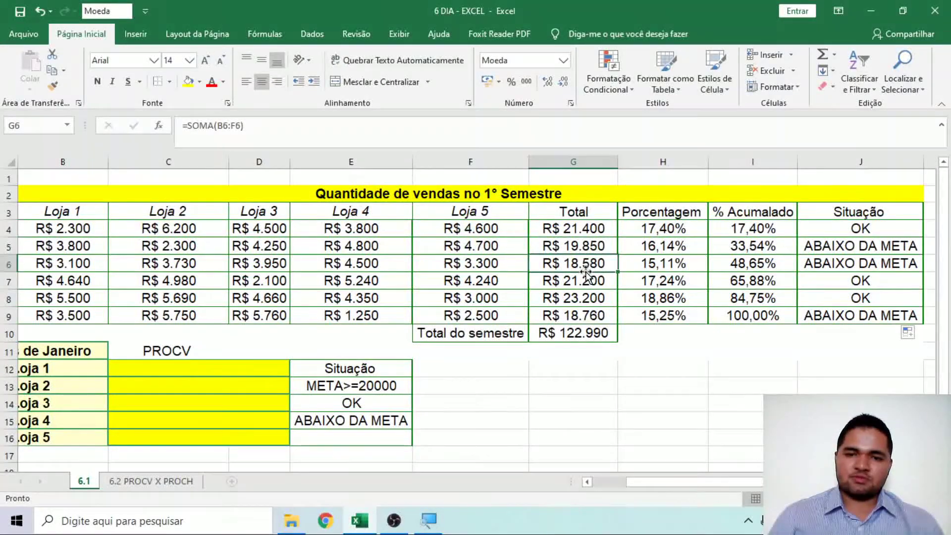
left_click(590, 315)
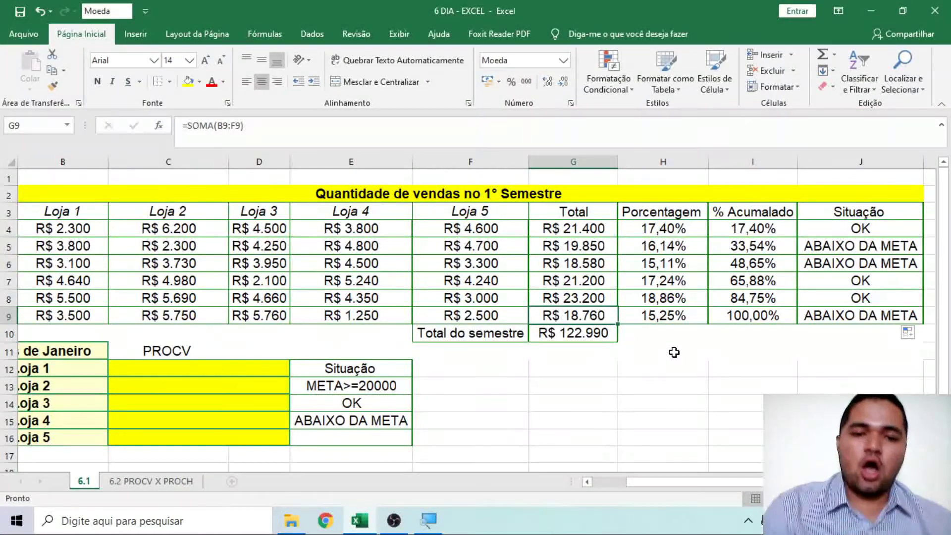
left_click(721, 384)
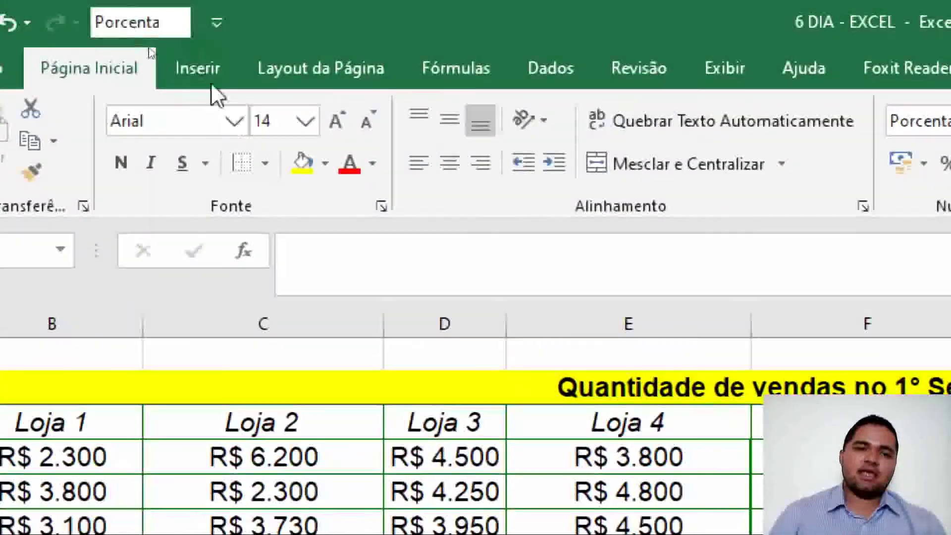
- Set the border line color to black and draw black borders over the semester sales table
left_click(264, 168)
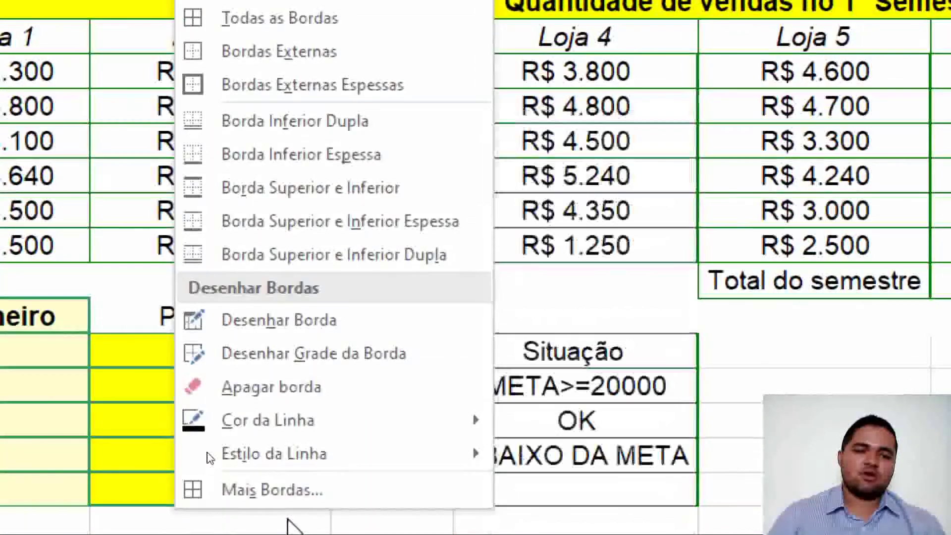
mouse_move(425, 424)
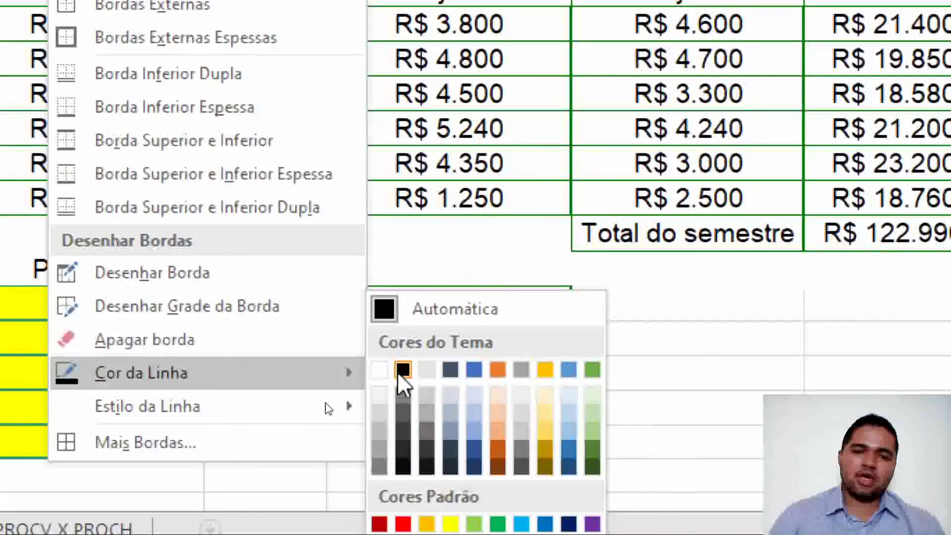
left_click(404, 370)
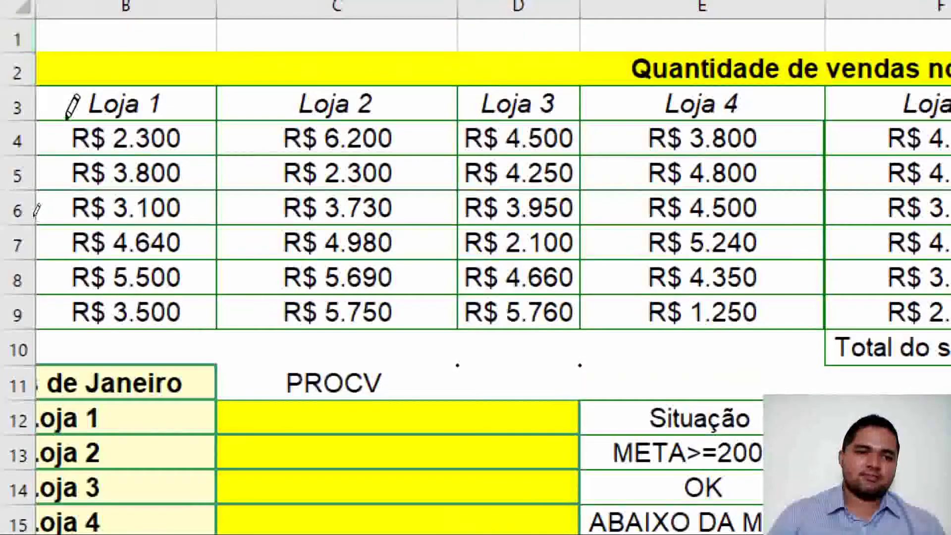
left_click_drag(58, 85, 180, 86)
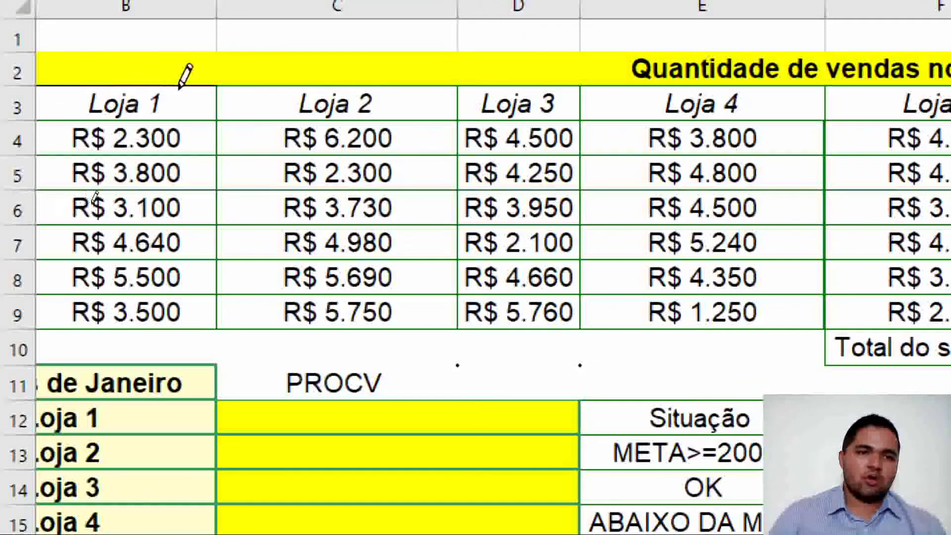
left_click(218, 133)
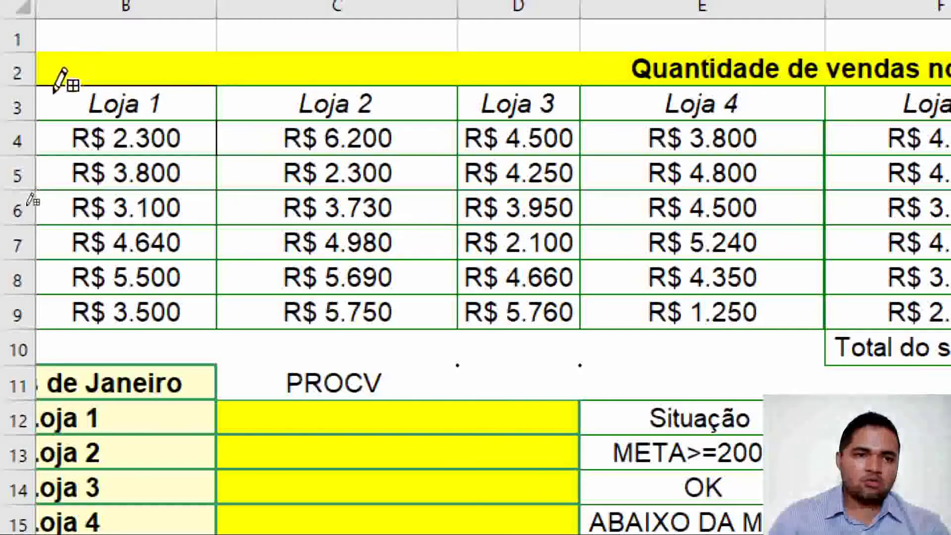
mouse_move(52, 83)
left_mouse_down()
mouse_move(177, 144)
mouse_move(882, 289)
mouse_move(909, 272)
mouse_move(864, 278)
mouse_move(938, 280)
mouse_move(886, 303)
mouse_move(892, 285)
mouse_move(876, 282)
mouse_move(1, 190)
mouse_move(450, 223)
mouse_move(760, 283)
mouse_move(924, 285)
mouse_move(765, 243)
mouse_move(503, 291)
left_mouse_up()
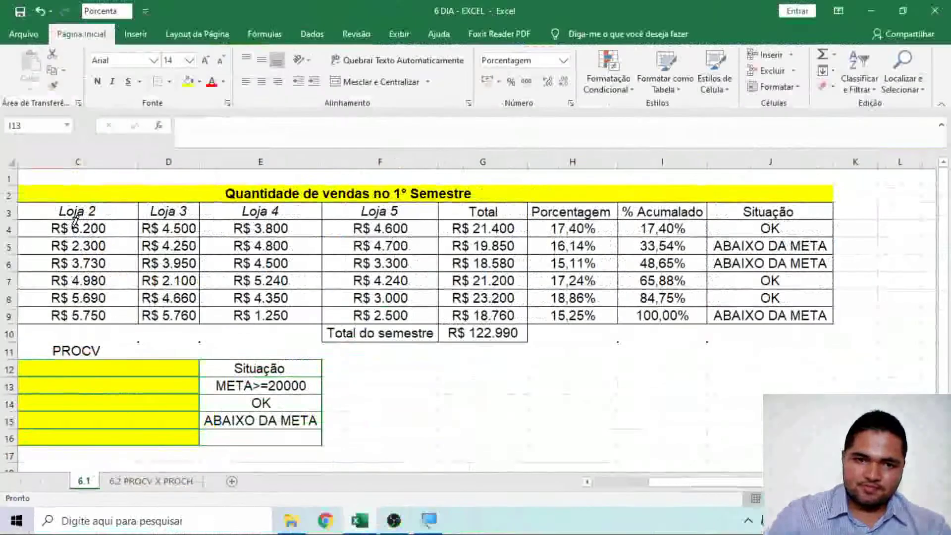
- Examine the border line color options, then look over the sales table and the task list below it
left_click(169, 82)
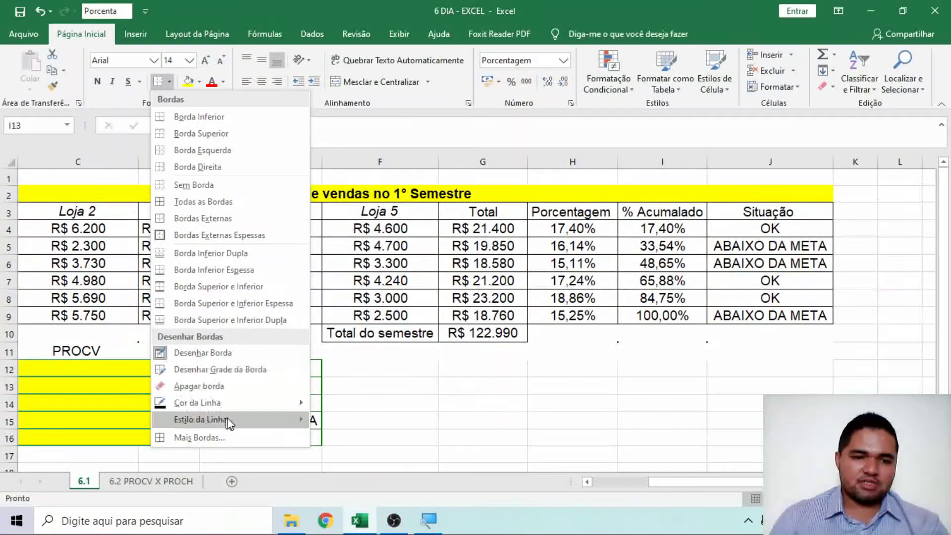
mouse_move(228, 410)
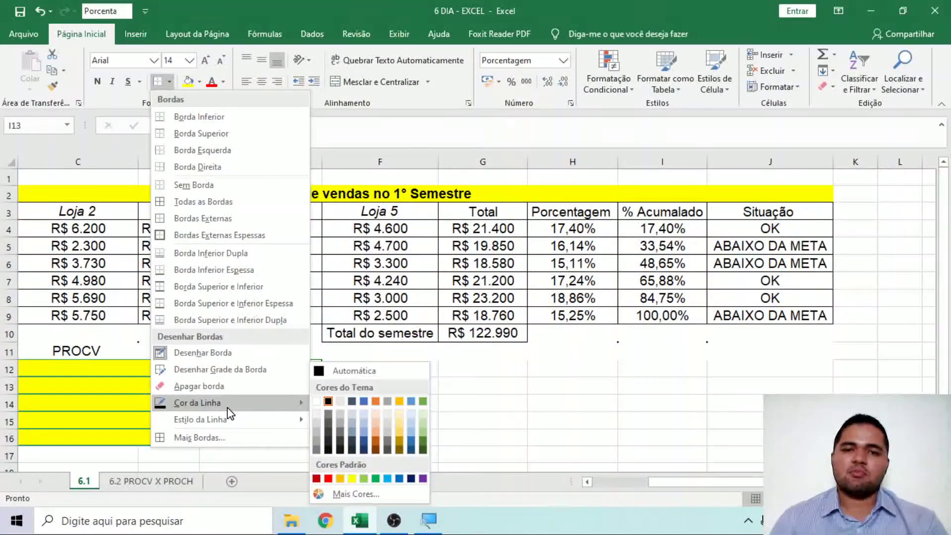
left_click(554, 268)
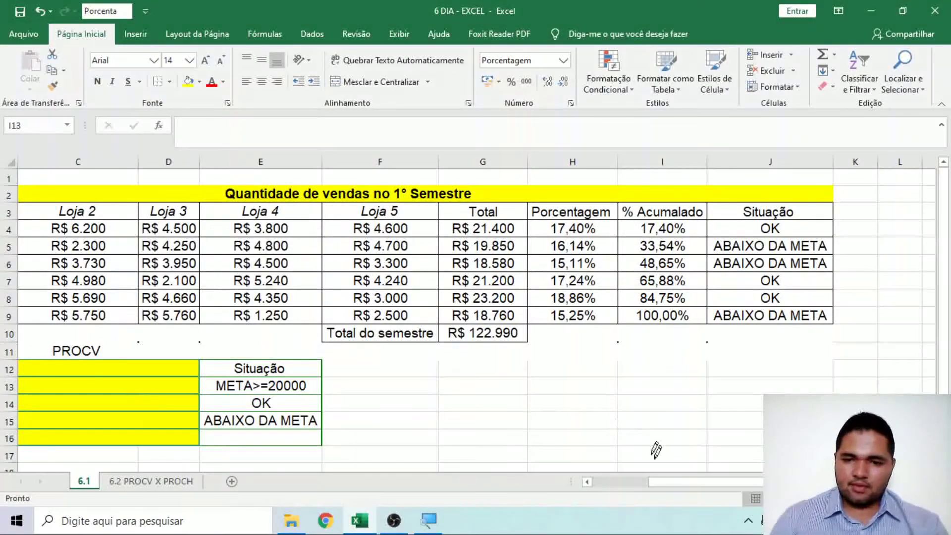
left_click_drag(673, 481, 515, 460)
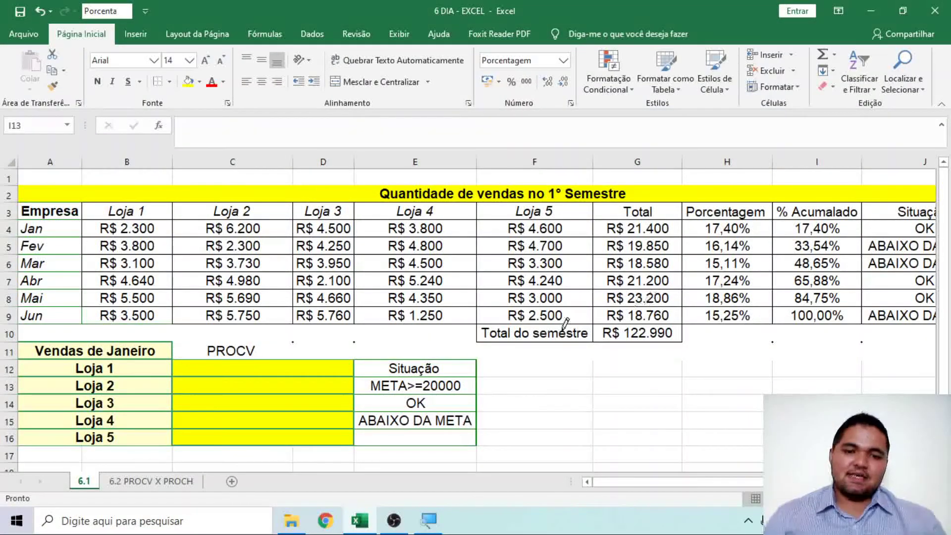
scroll(567, 321, "down", 2)
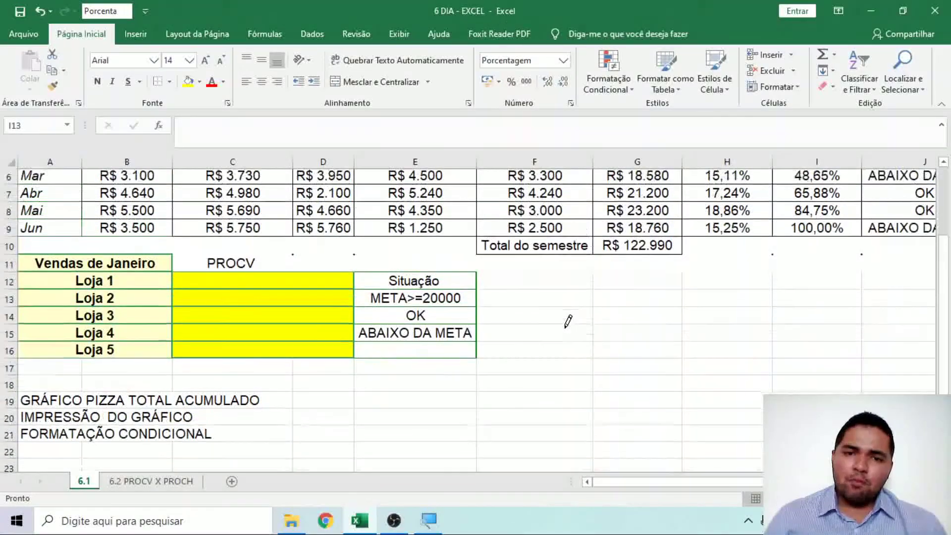
scroll(569, 321, "up", 2)
left_click_drag(714, 482, 759, 482)
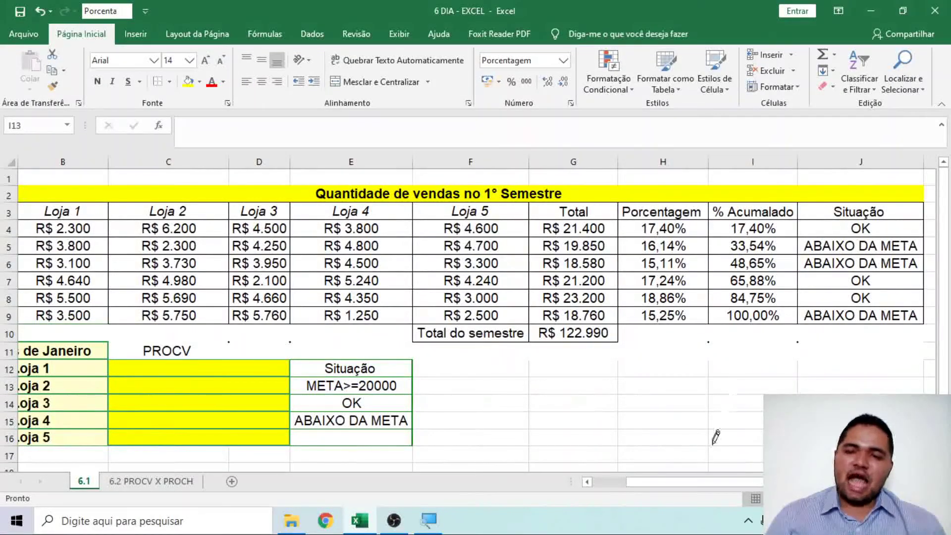
left_click_drag(716, 483, 681, 482)
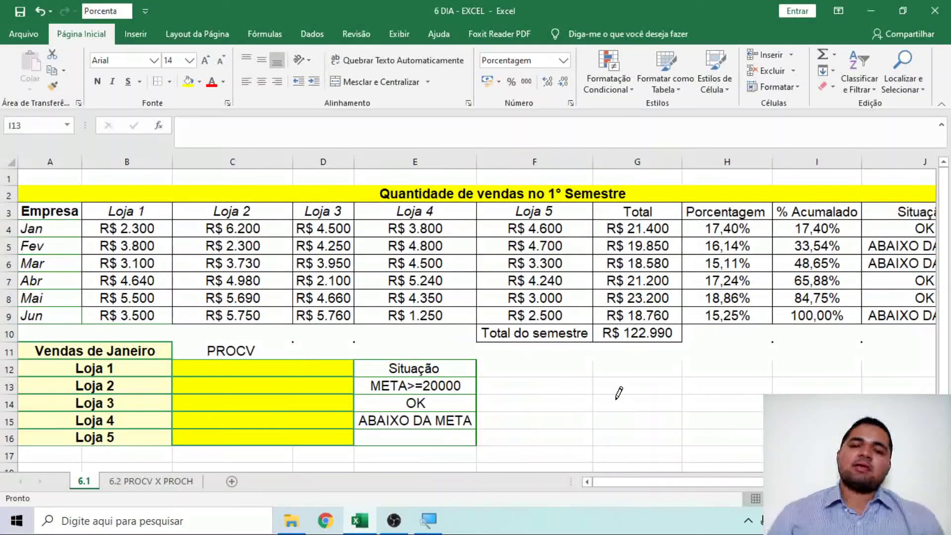